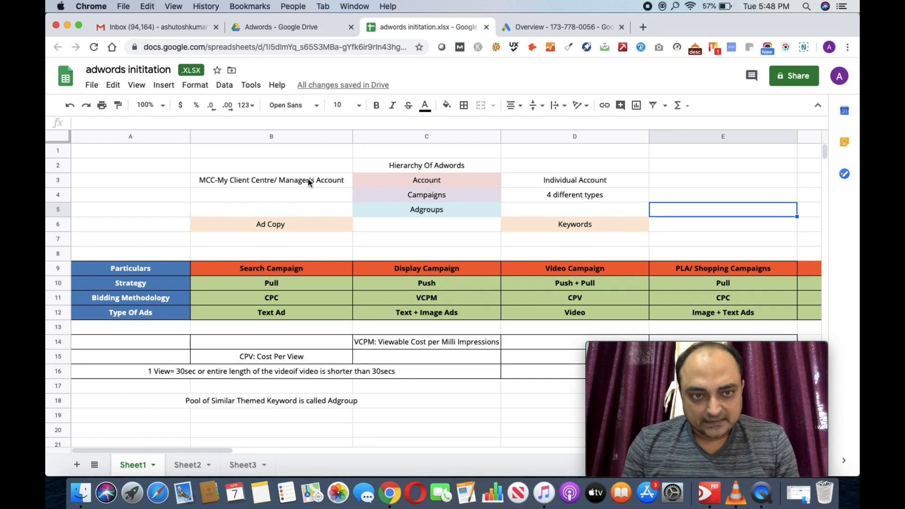
Step: Select the Individual Account entry in the account hierarchy
left_click(554, 184)
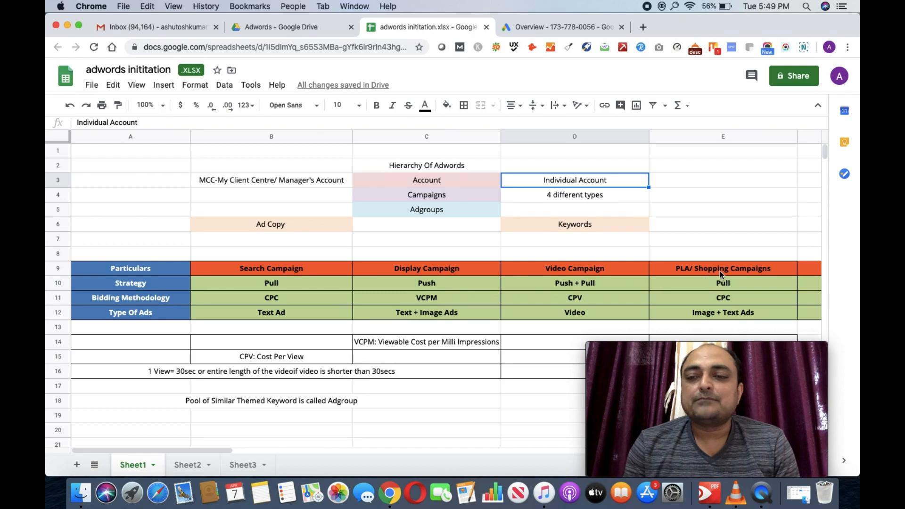
scroll(720, 271, "right", 3)
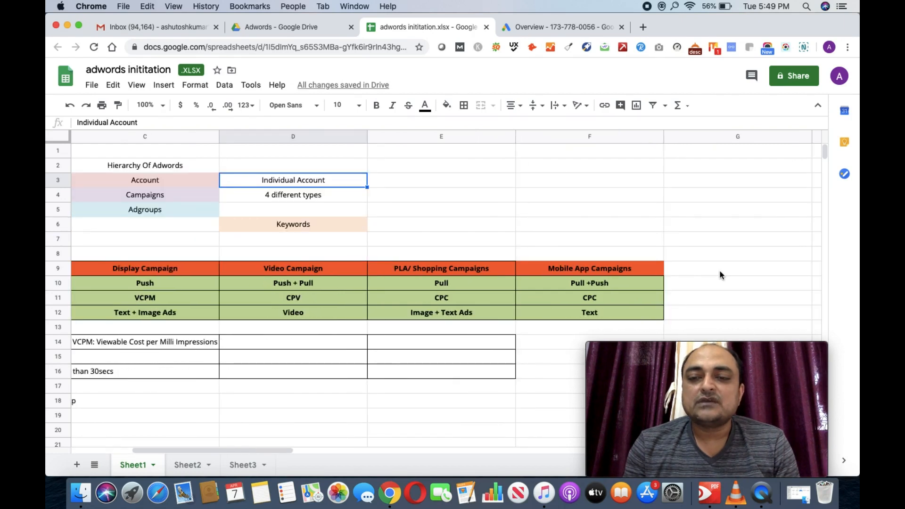
scroll(606, 272, "left", 3)
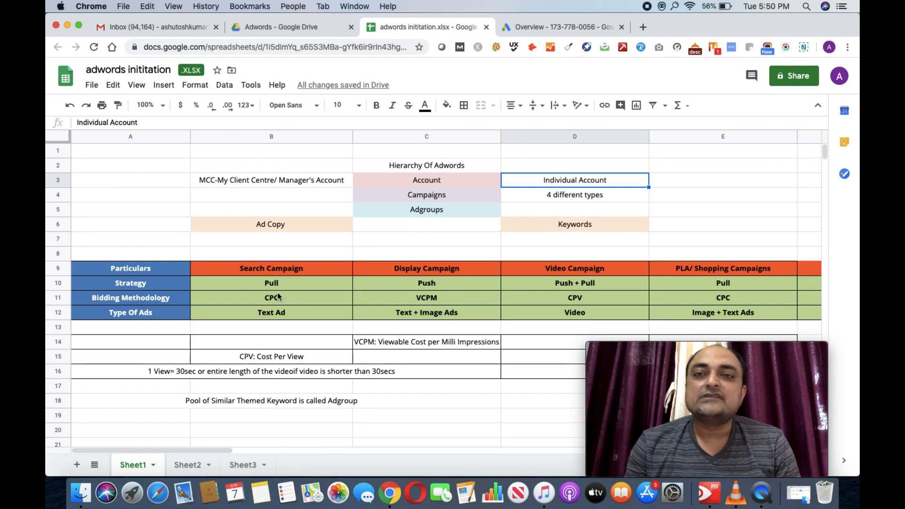
Step: In a new browser tab, search Google for 'Iphone Xs 256 Space Grey'
left_click(643, 27)
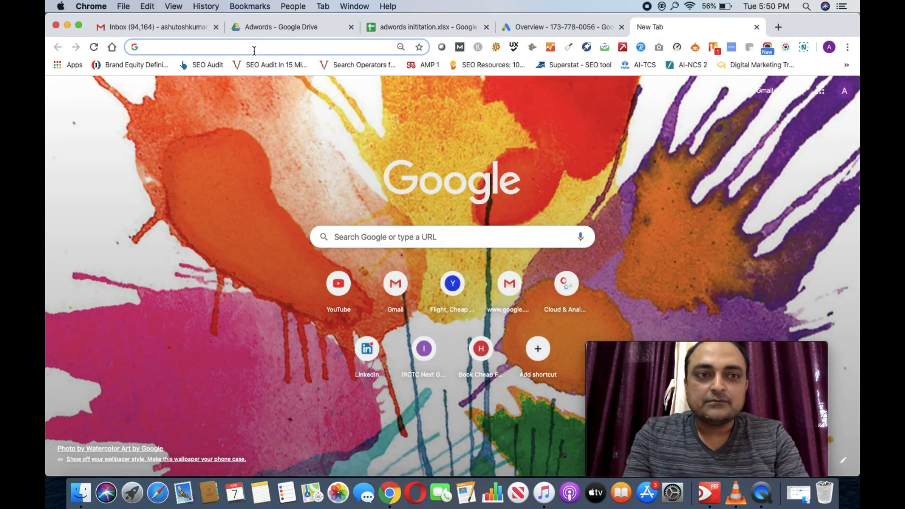
type("Iphone ")
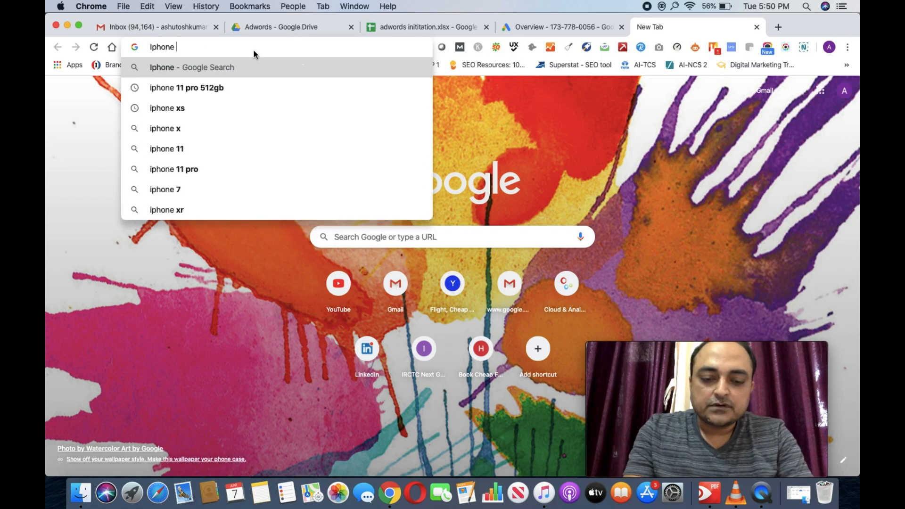
type("Xs")
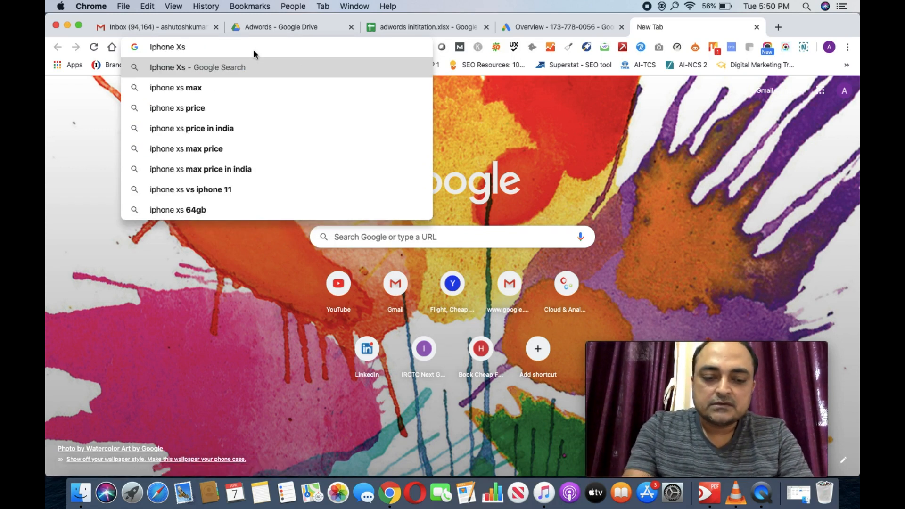
type(" 256")
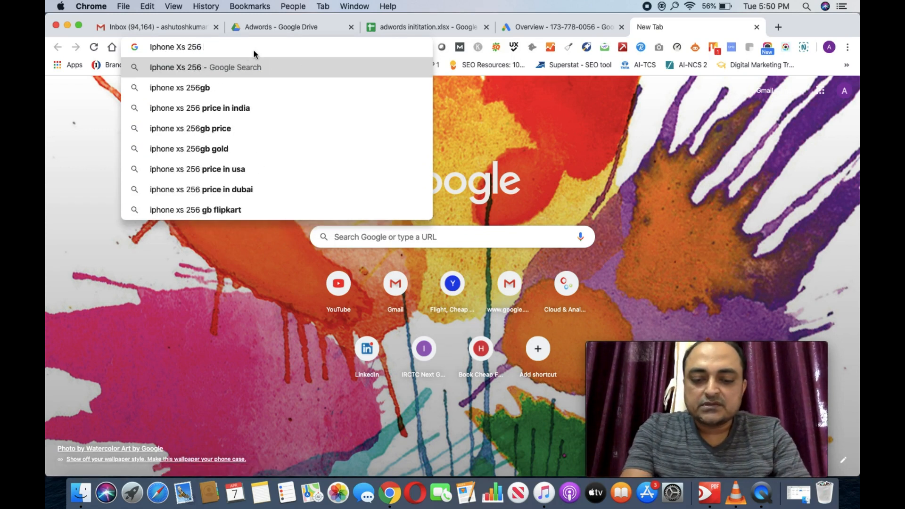
type(" Spa")
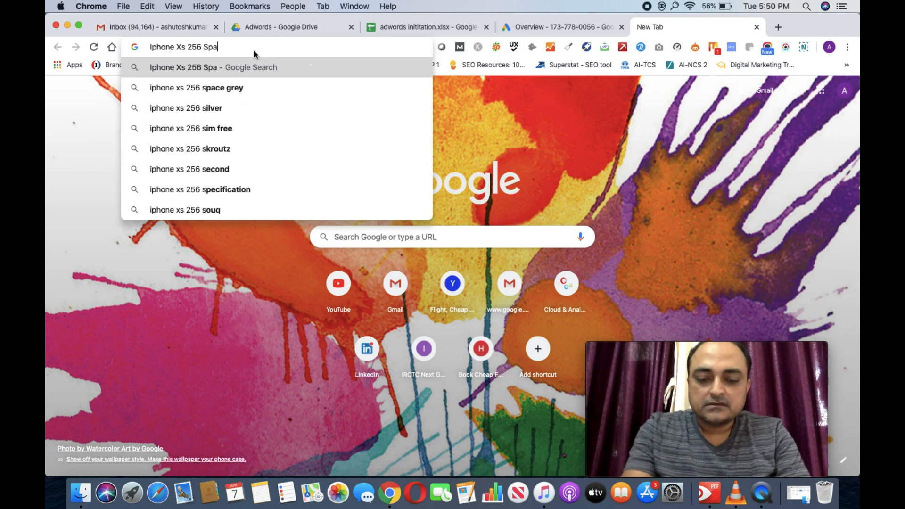
type("ce Grey")
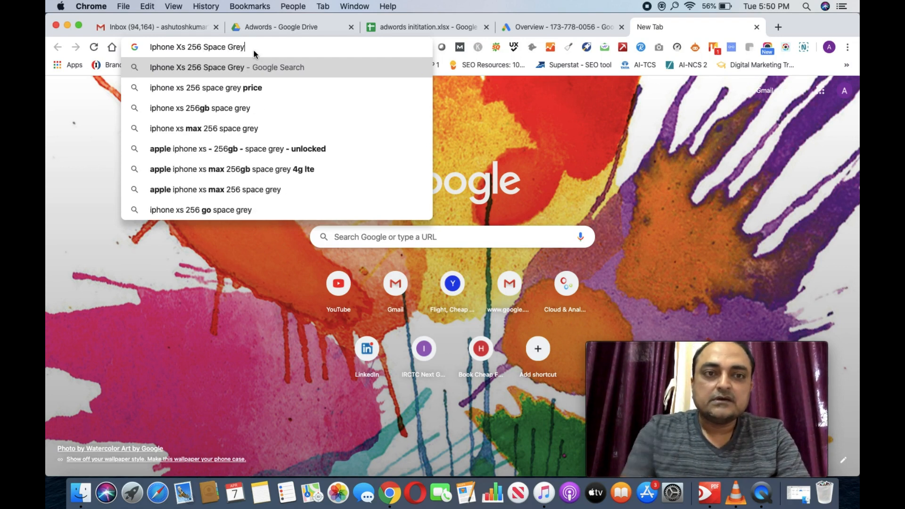
key("Return")
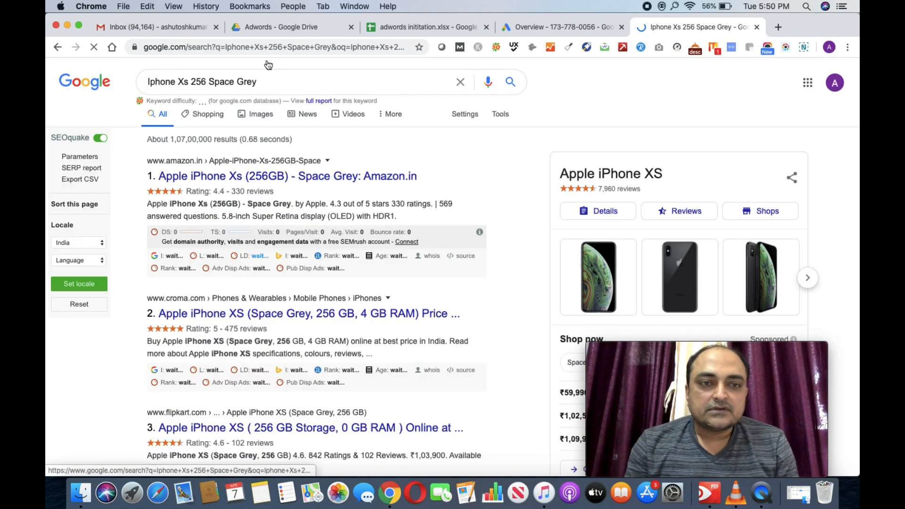
Step: Replace the query with 'Six Sigma Course', review the results, and reselect the query
left_click(260, 85)
key("super+a")
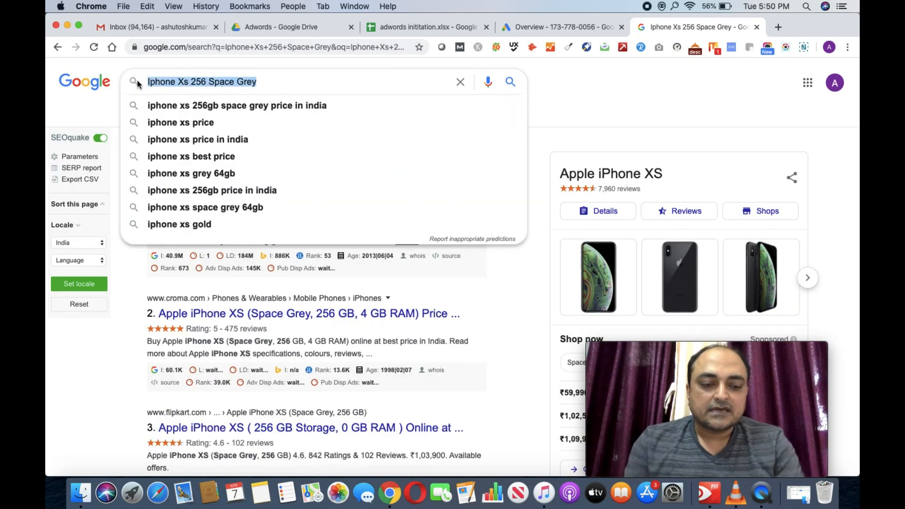
type("Six ")
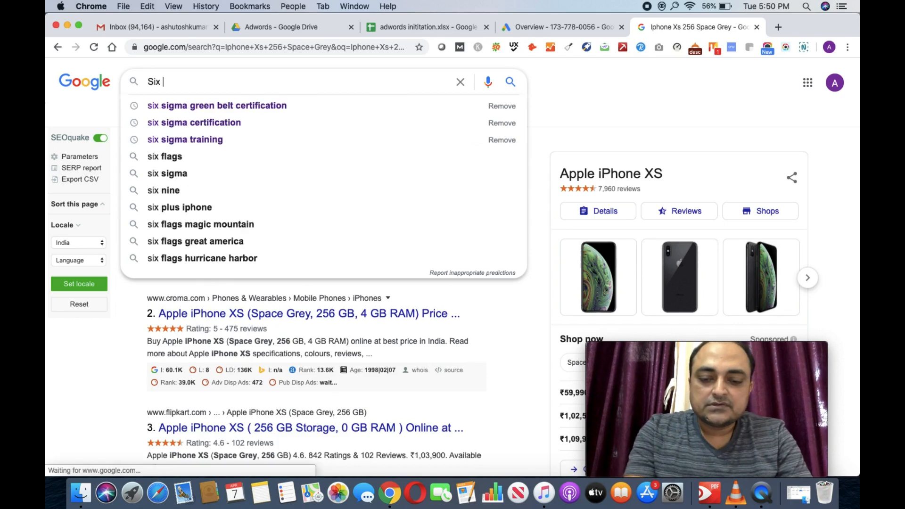
type("Sigma Course")
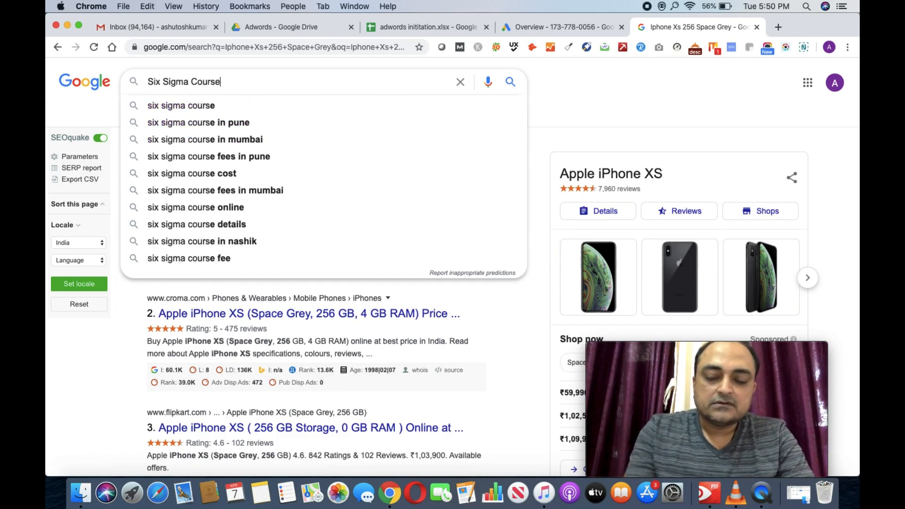
key("Return")
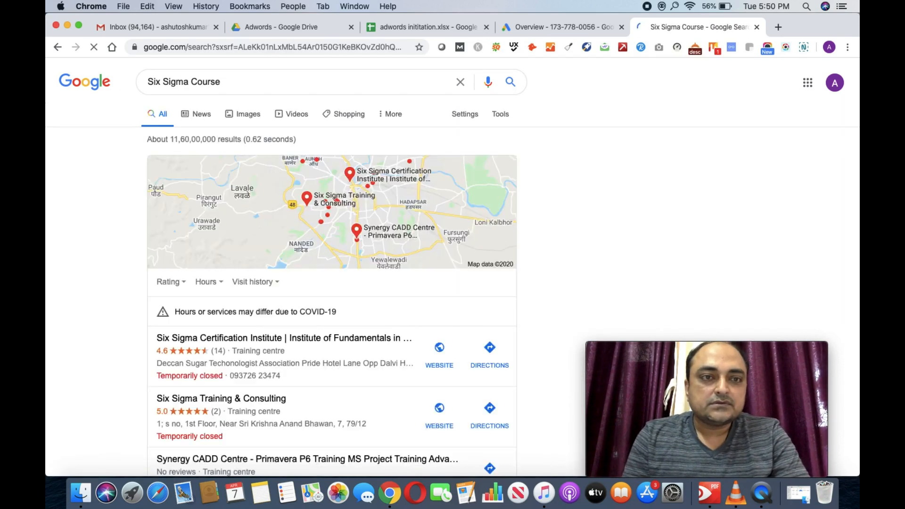
scroll(242, 361, "down", 10)
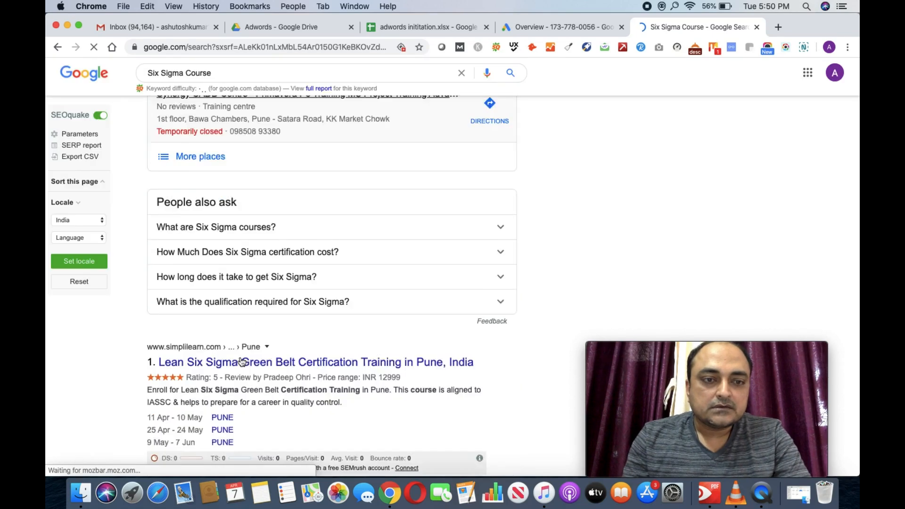
scroll(241, 361, "down", 20)
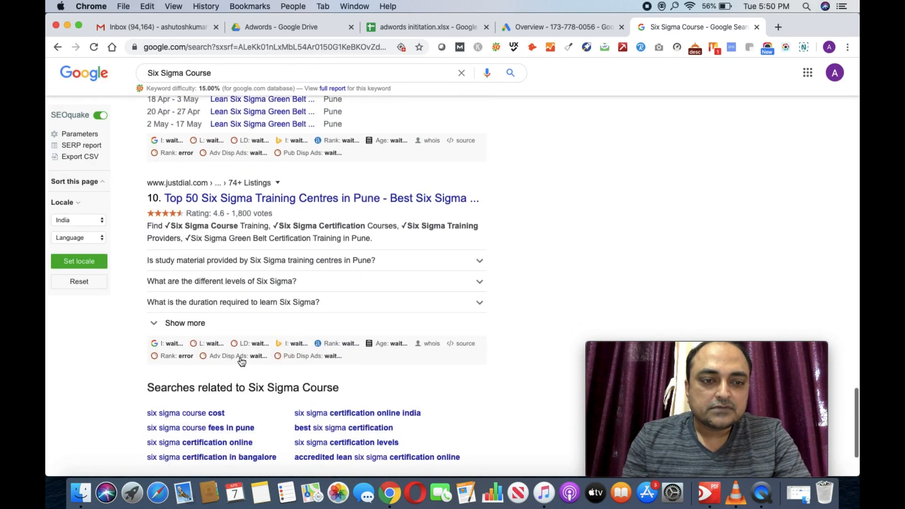
scroll(242, 362, "up", 20)
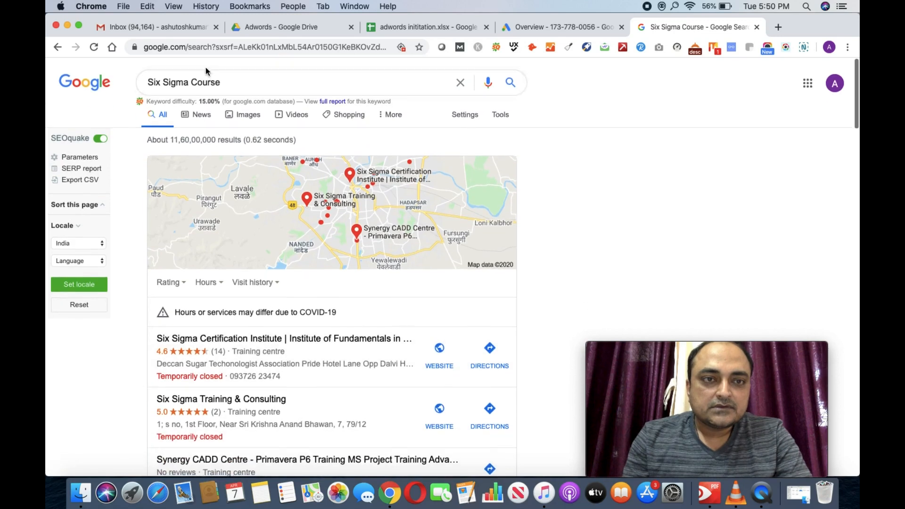
triple_click(225, 80)
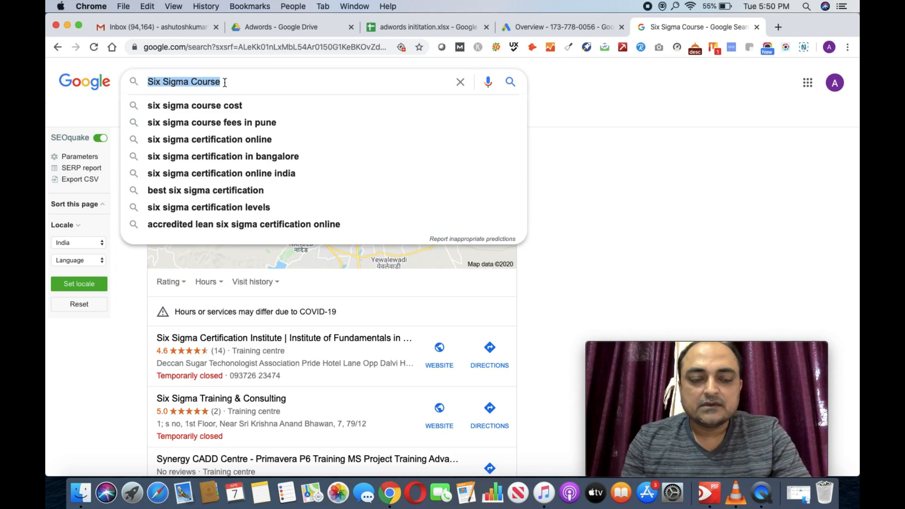
Step: Search 'HRMS Software in Pune' and highlight the Ramco HR sponsored ad in the results
type("HR")
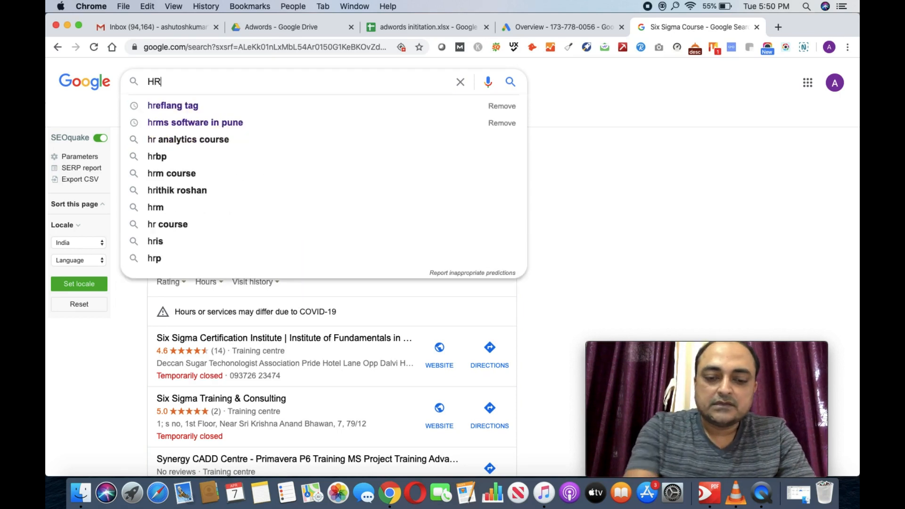
type("MS Softw")
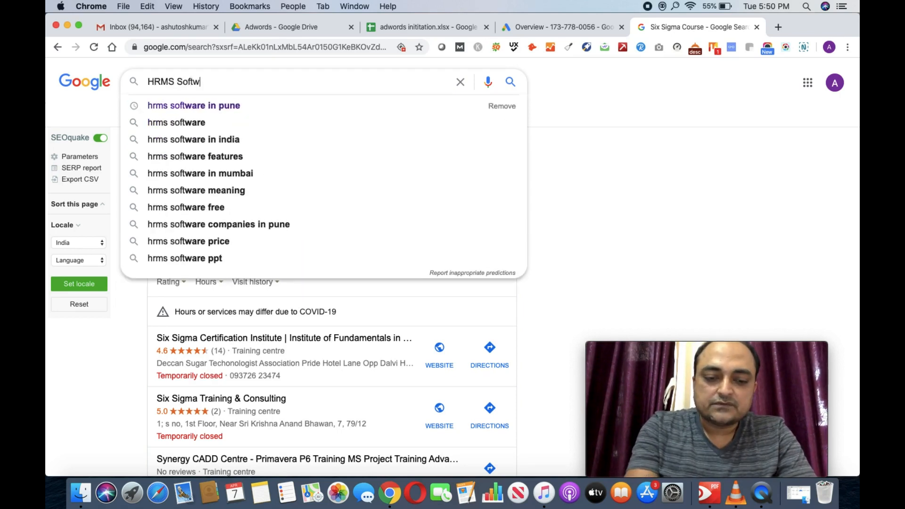
type("are in Pune")
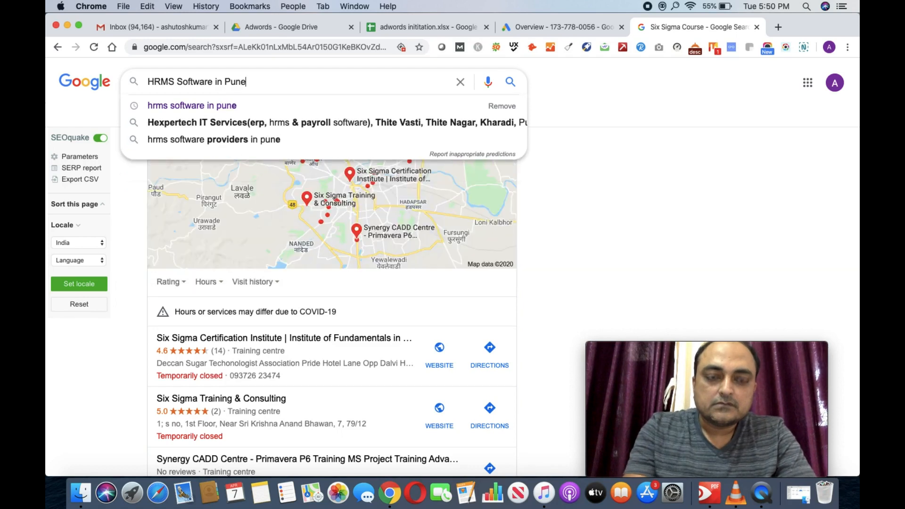
key("Return")
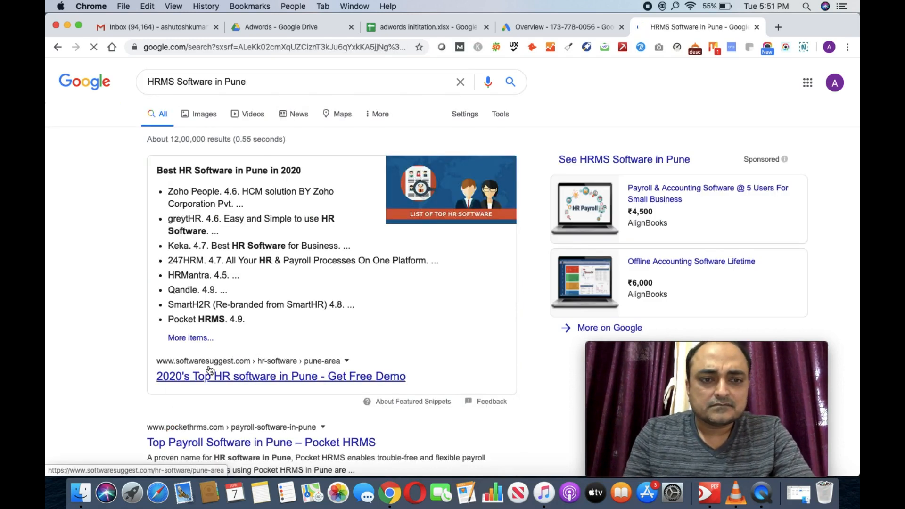
scroll(188, 373, "down", 15)
scroll(210, 370, "down", 15)
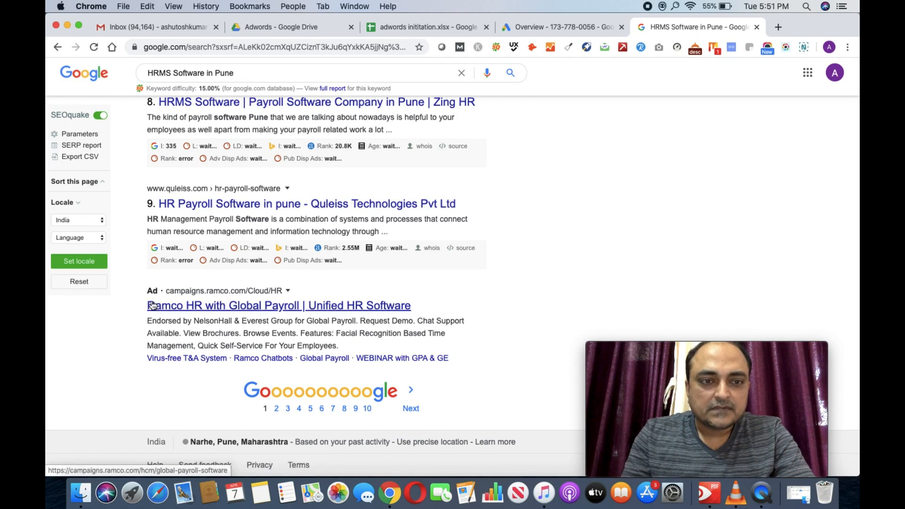
left_click_drag(132, 278, 151, 372)
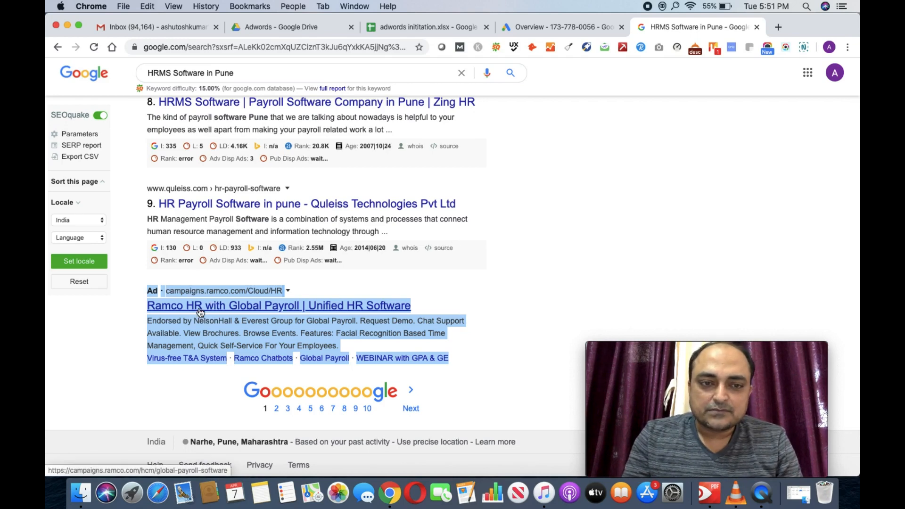
scroll(200, 312, "up", 15)
scroll(200, 312, "up", 10)
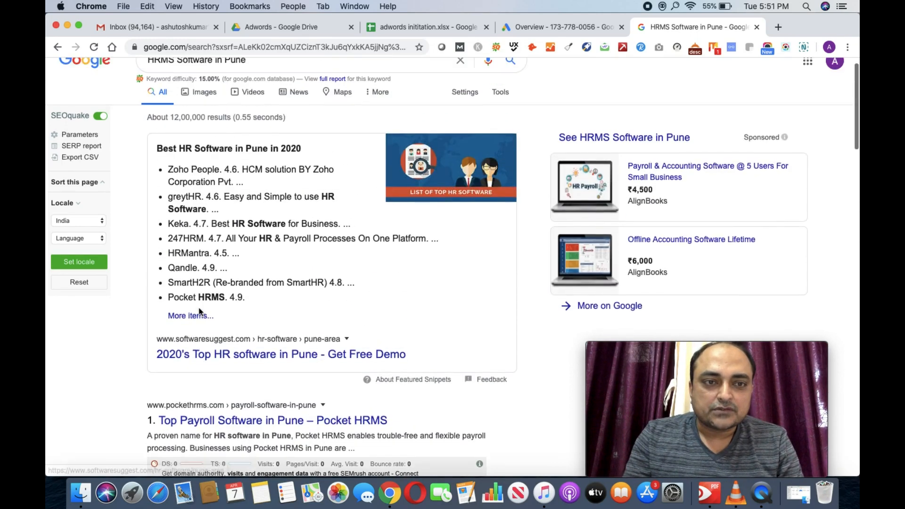
scroll(197, 117, "up", 2)
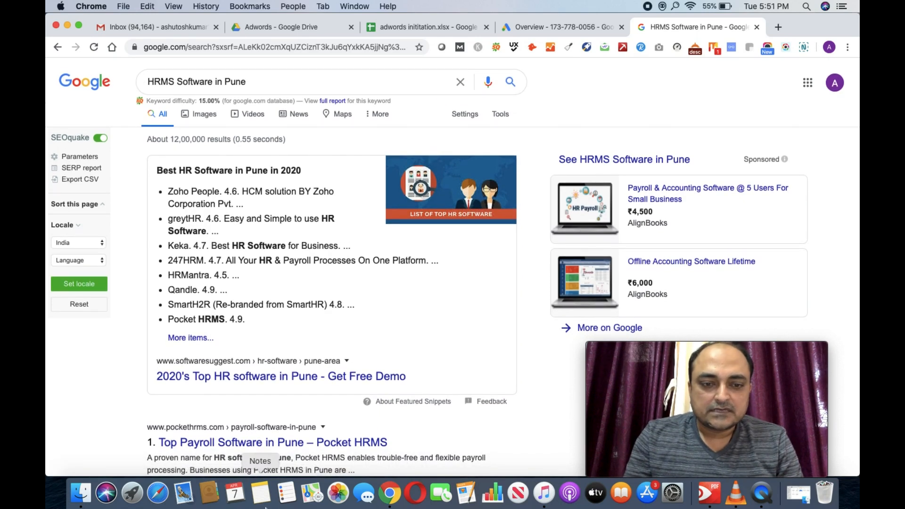
Step: In a new Safari window, search 'six sigma course', then open and close Safari's preferences
left_click(158, 494)
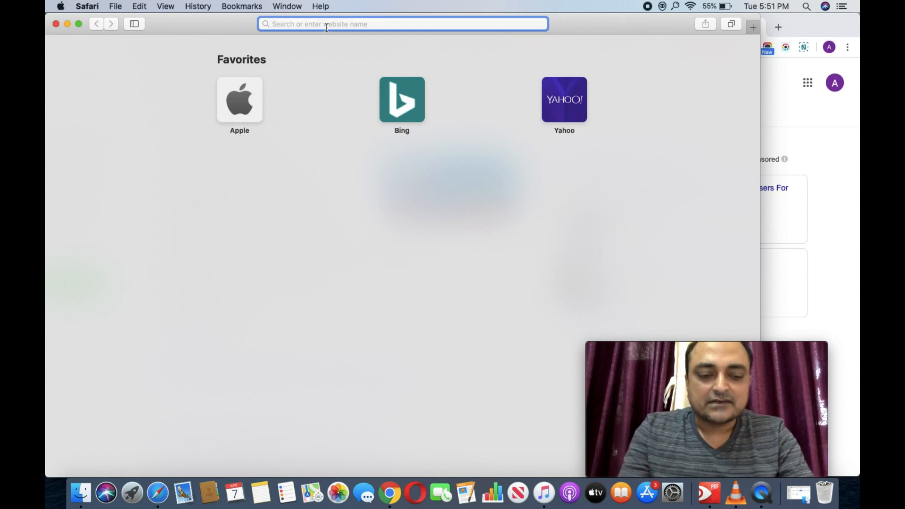
type("si")
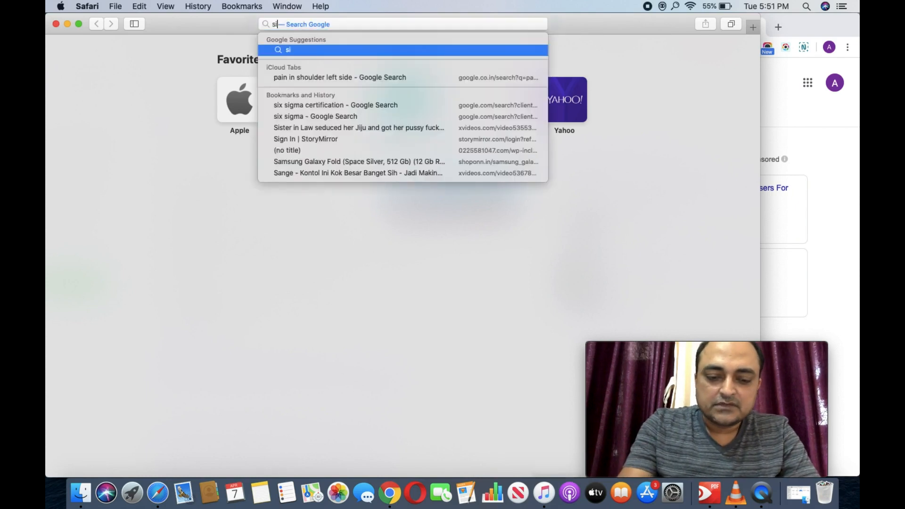
type("x sigma c")
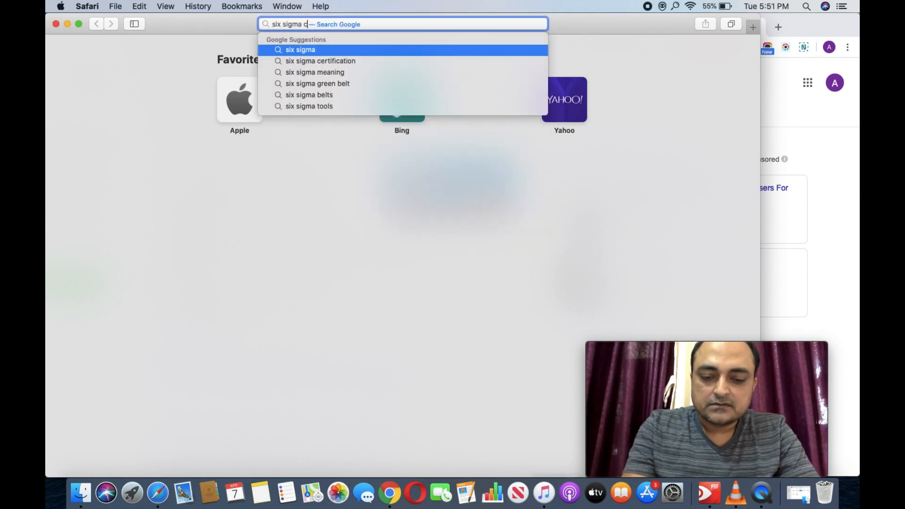
type("ourse")
key("Return")
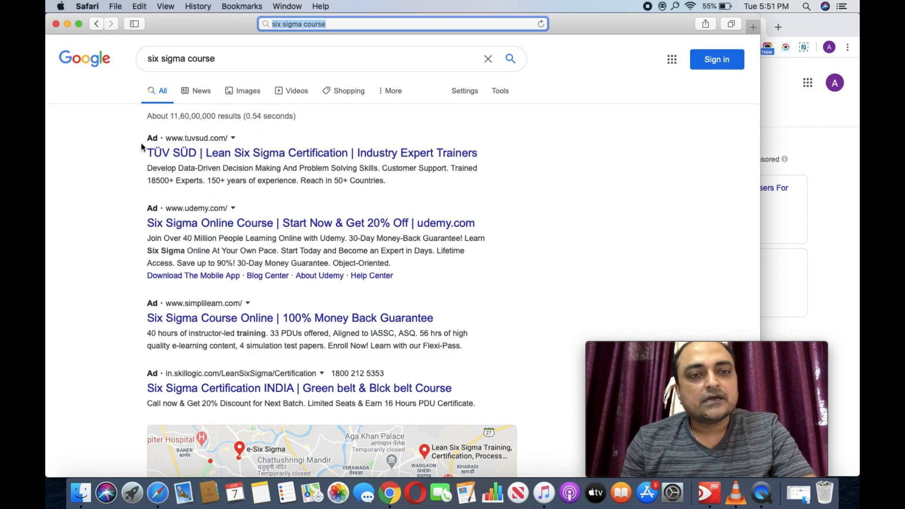
left_click(336, 25)
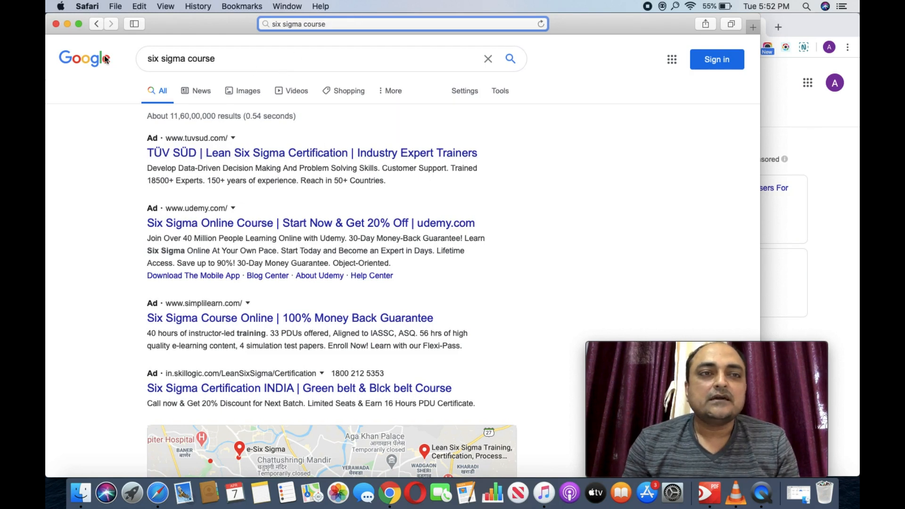
key("super+comma")
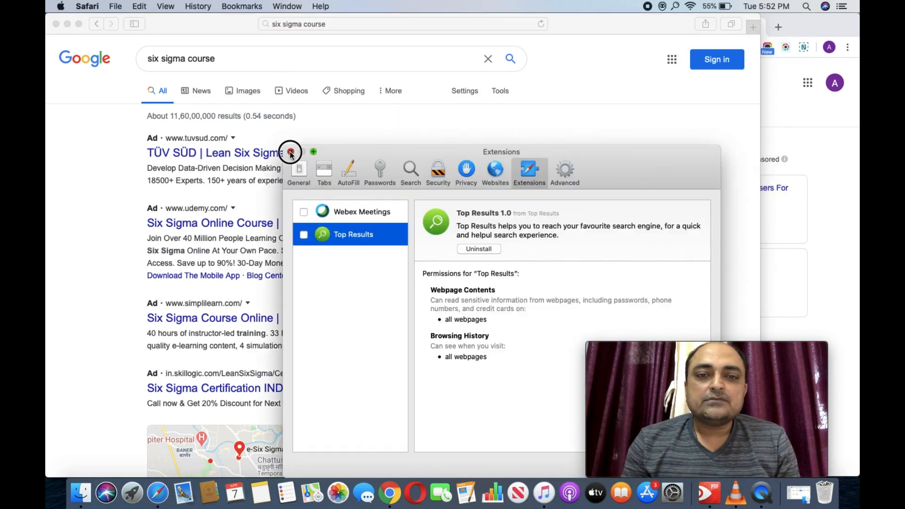
left_click(291, 152)
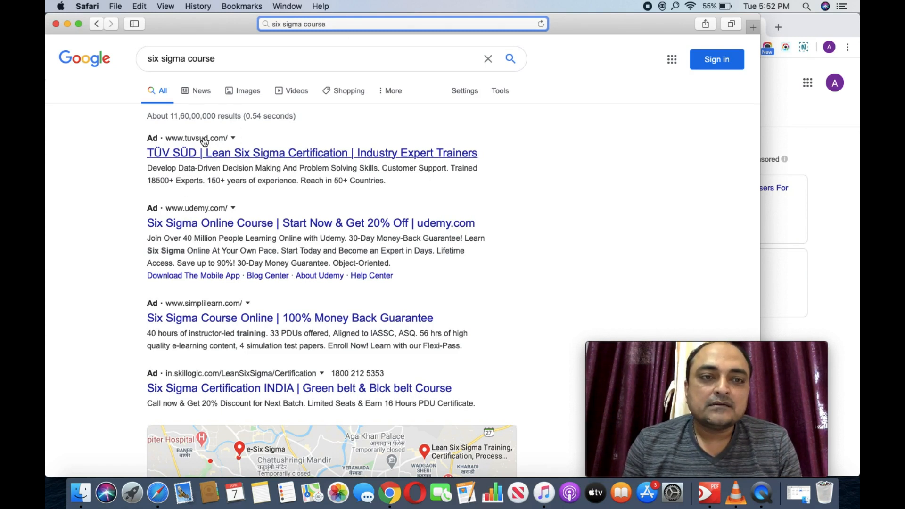
Step: Open the udemy.com Six Sigma Yellow Belt ad and scroll through its course page
left_click(210, 209)
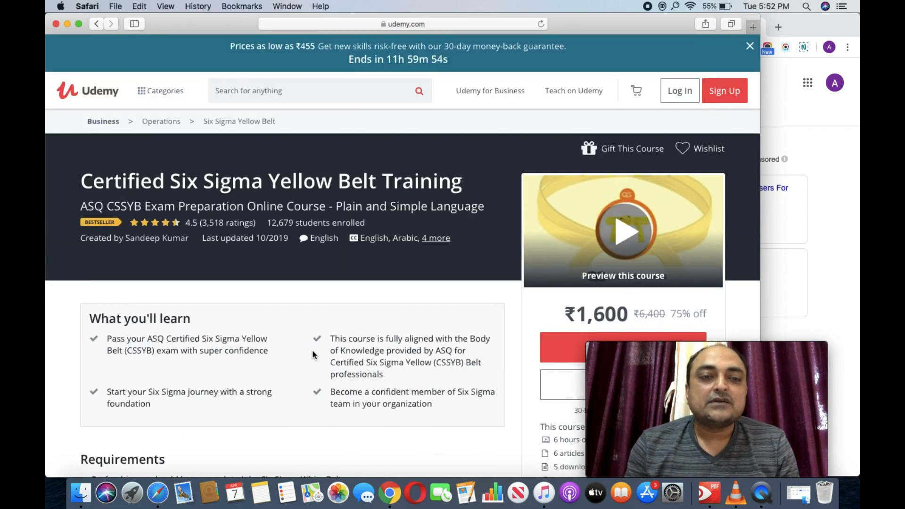
scroll(312, 355, "down", 8)
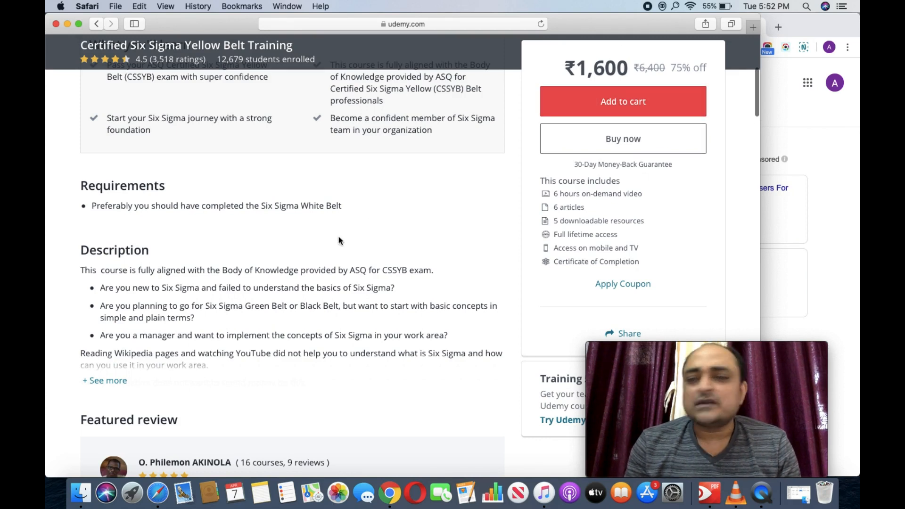
scroll(339, 240, "up", 8)
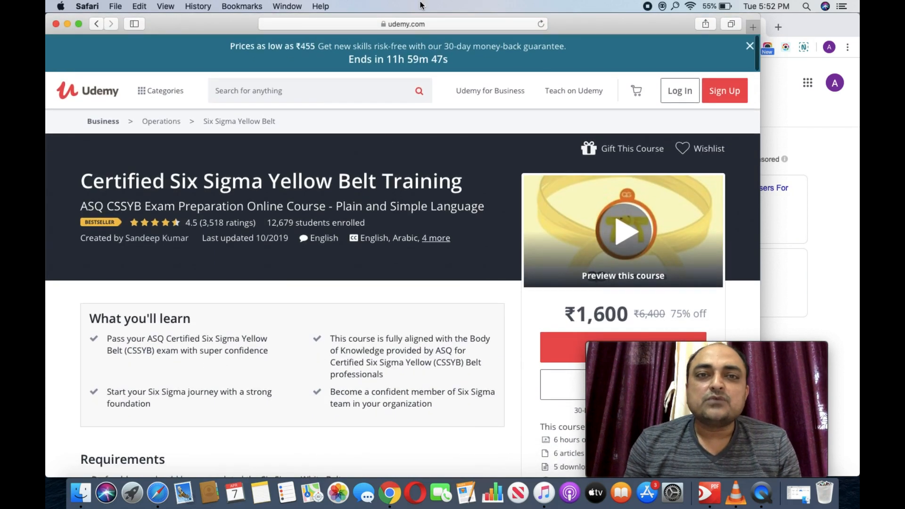
Step: Return to the six sigma course results, scan them, and minimize Safari to the dock
left_click(95, 26)
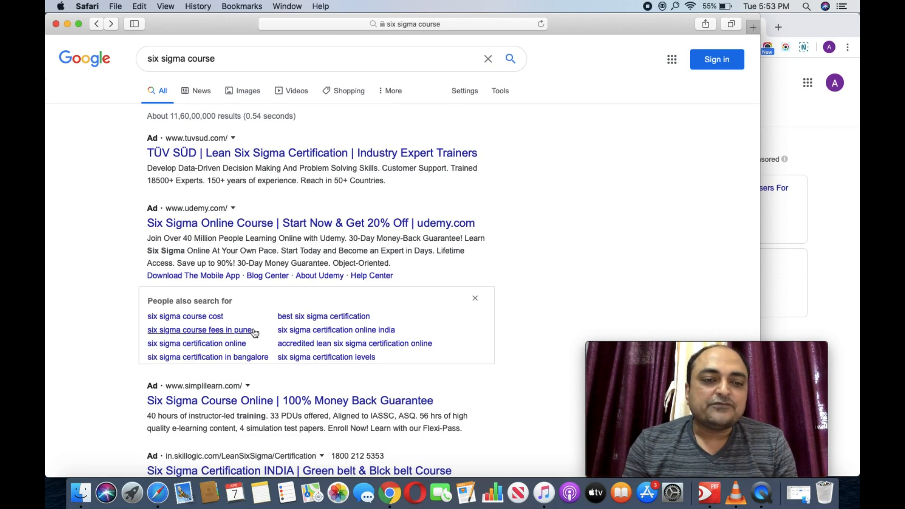
scroll(252, 333, "down", 3)
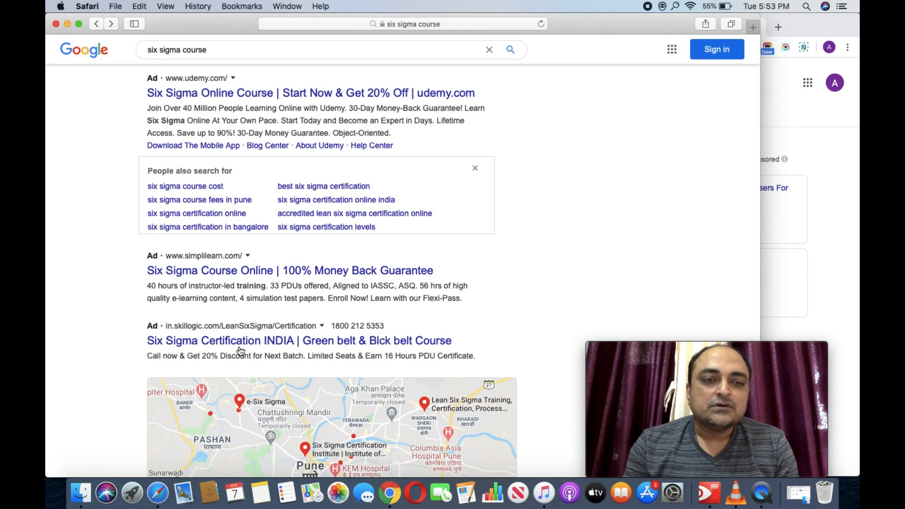
scroll(205, 309, "down", 15)
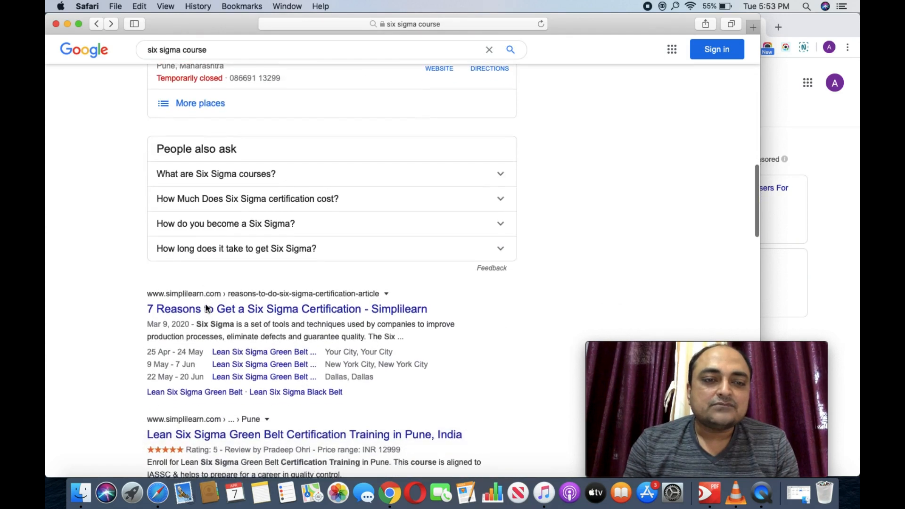
scroll(188, 370, "up", 20)
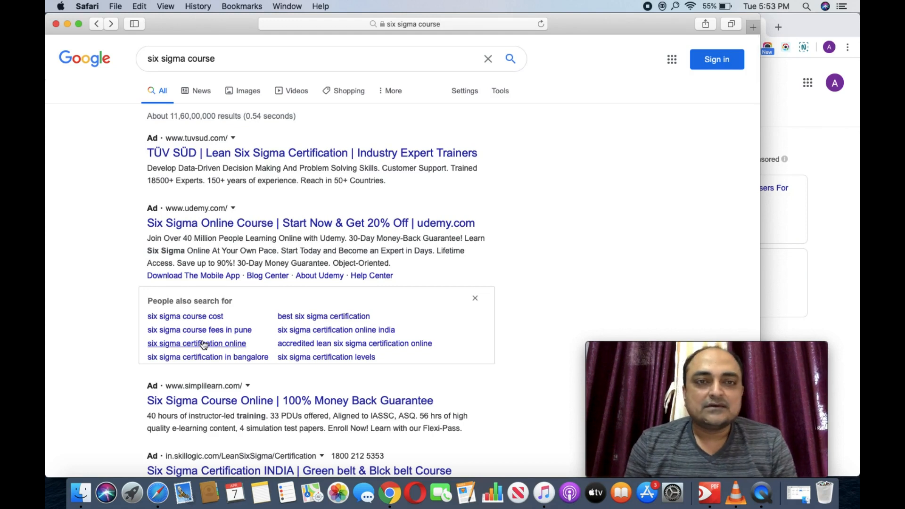
left_click(67, 23)
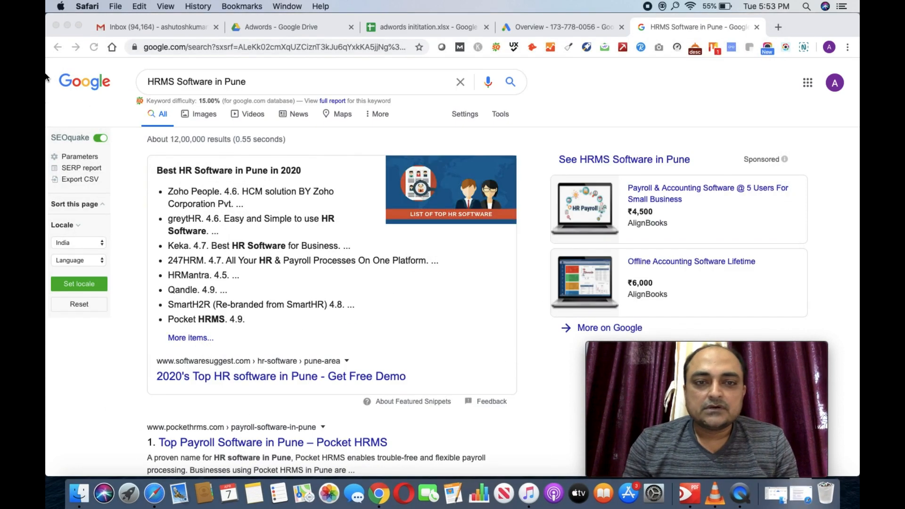
Step: Close the HRMS results tab, point out the Search Campaign's CPC bidding in cell B11, and open Google Ads Overview
left_click(757, 28)
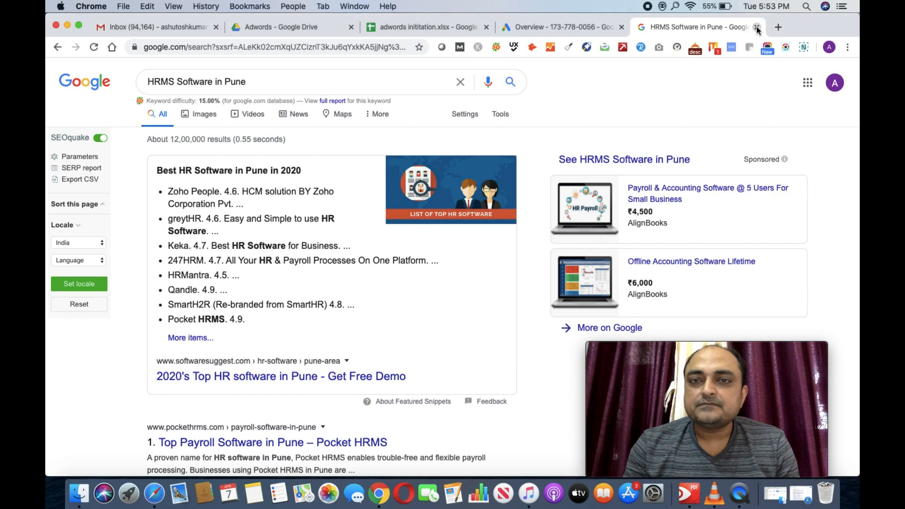
left_click(757, 27)
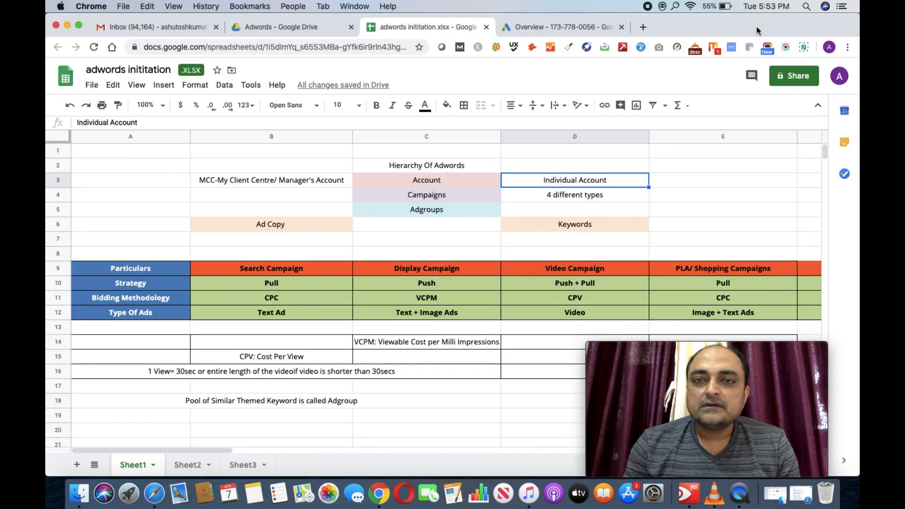
left_click(269, 304)
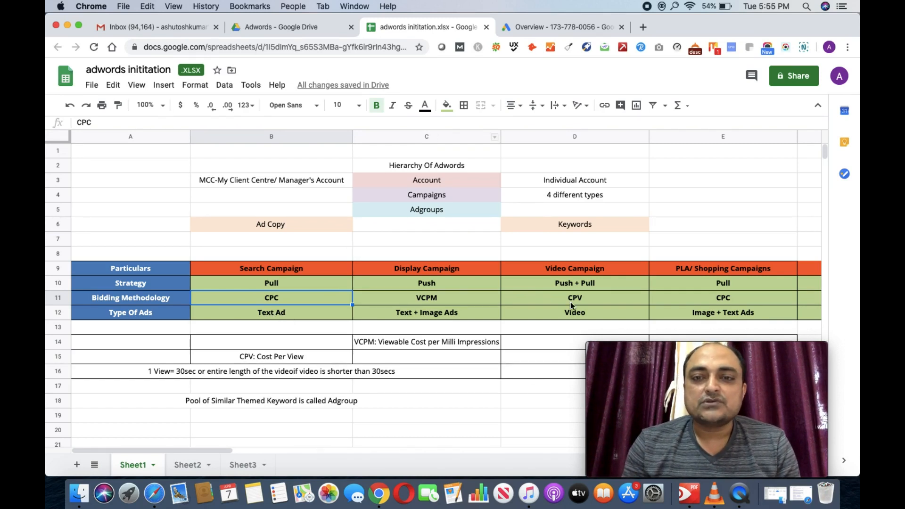
left_click(584, 26)
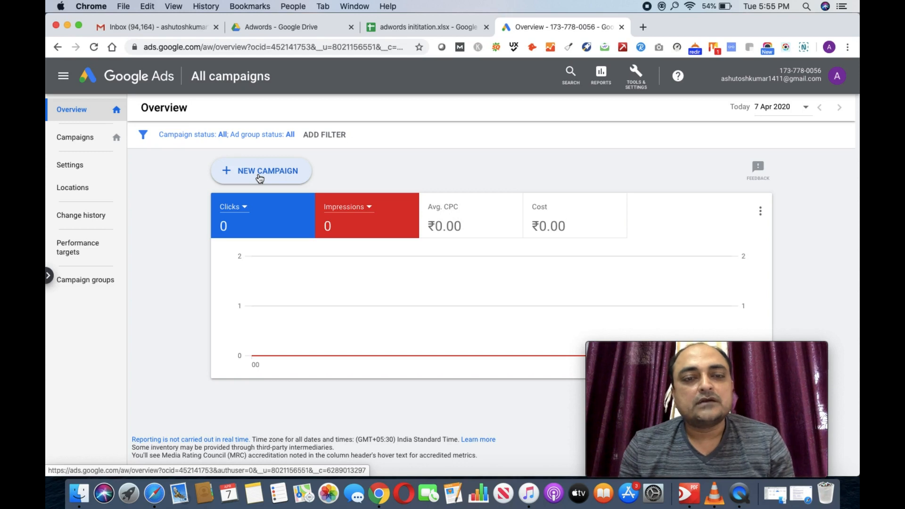
Step: Open the Campaigns list from the Google Ads sidebar
left_click(85, 144)
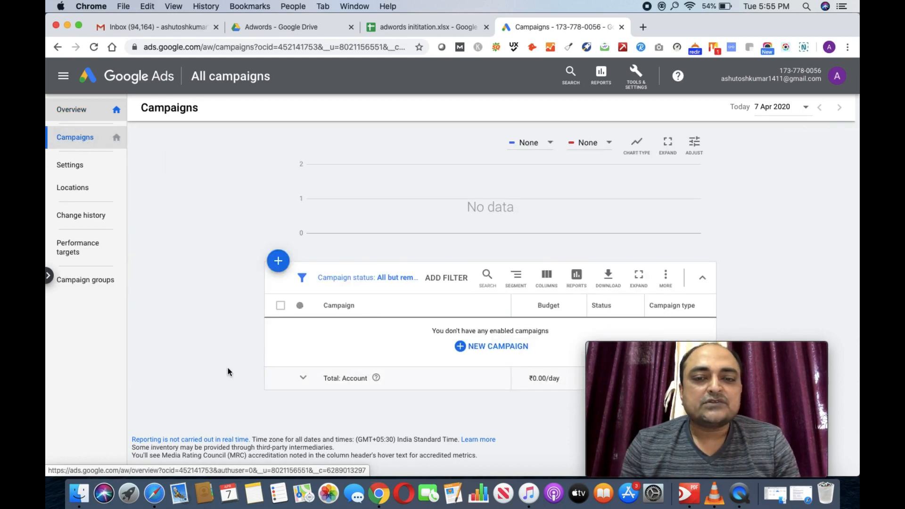
Step: Start a new campaign without goal guidance, choose the Search type, and continue
left_click(280, 267)
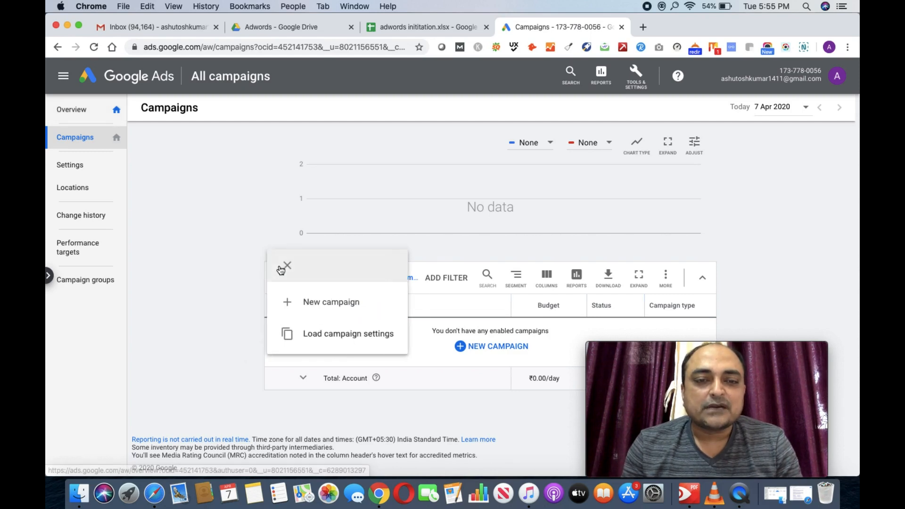
left_click(331, 310)
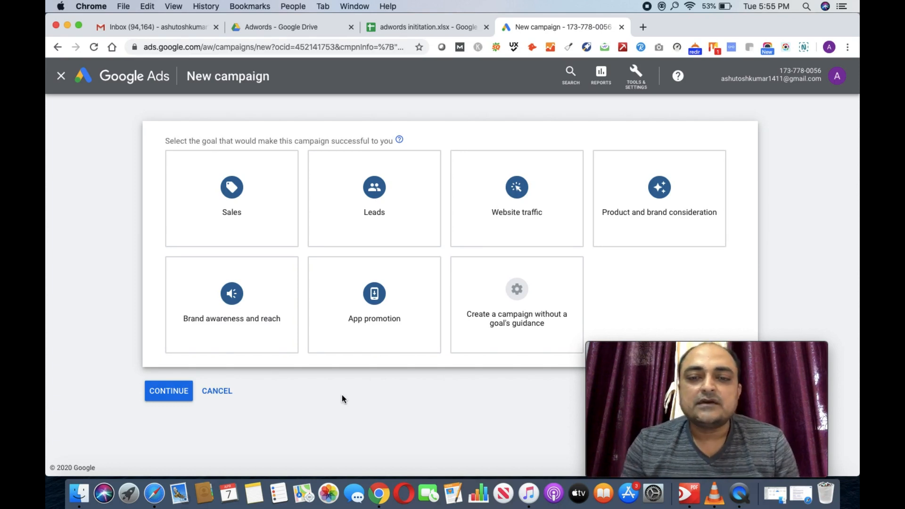
left_click(530, 338)
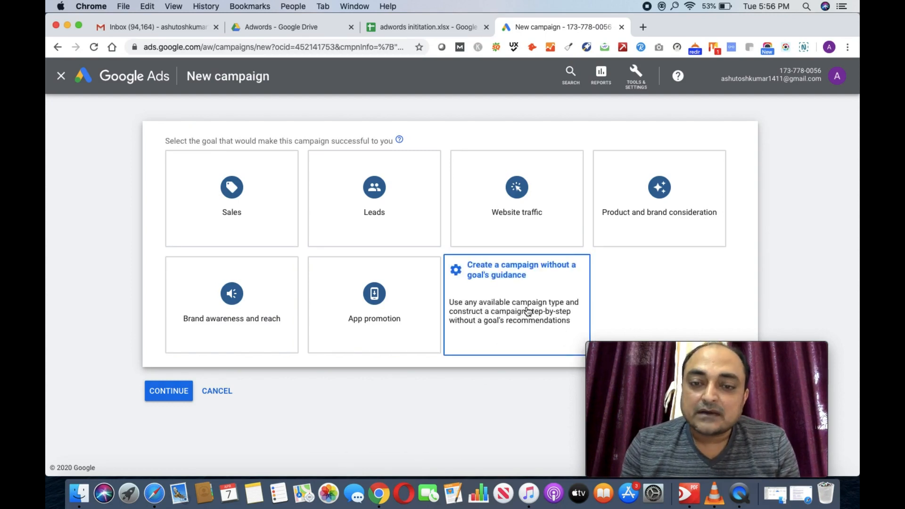
left_click(528, 311)
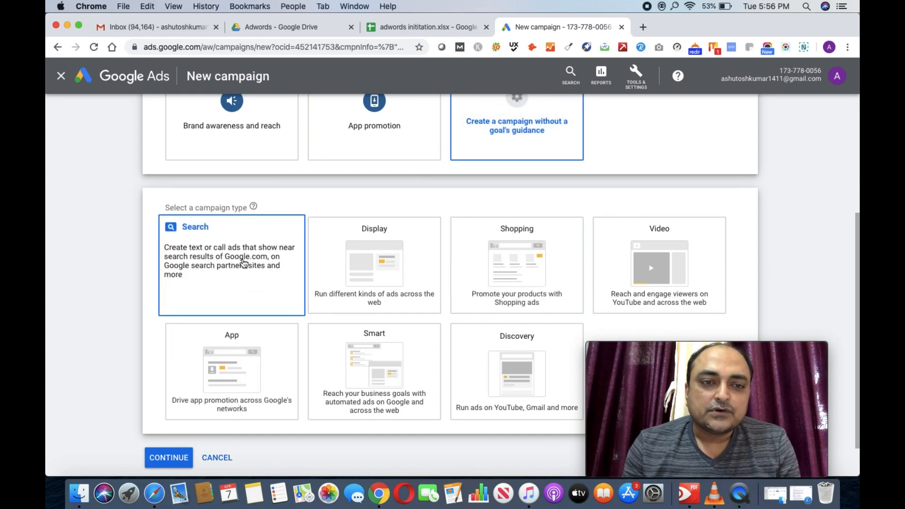
left_click(233, 272)
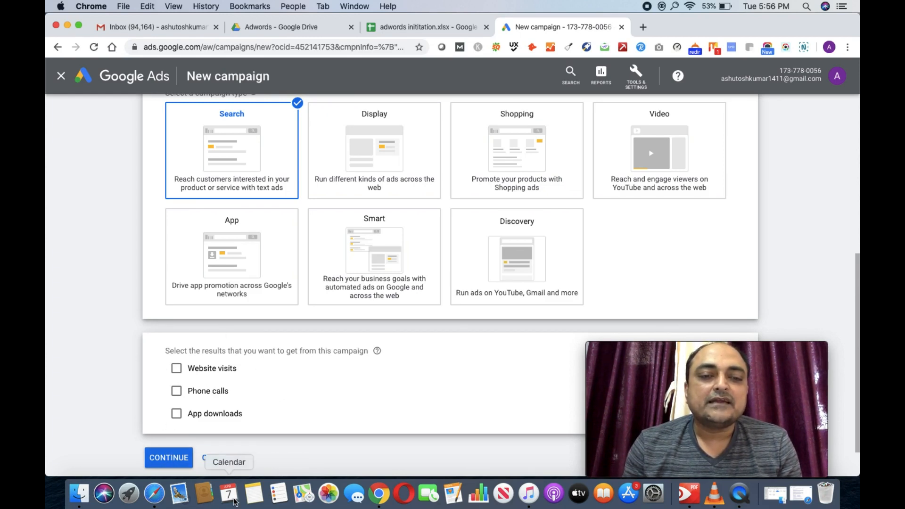
left_click(163, 458)
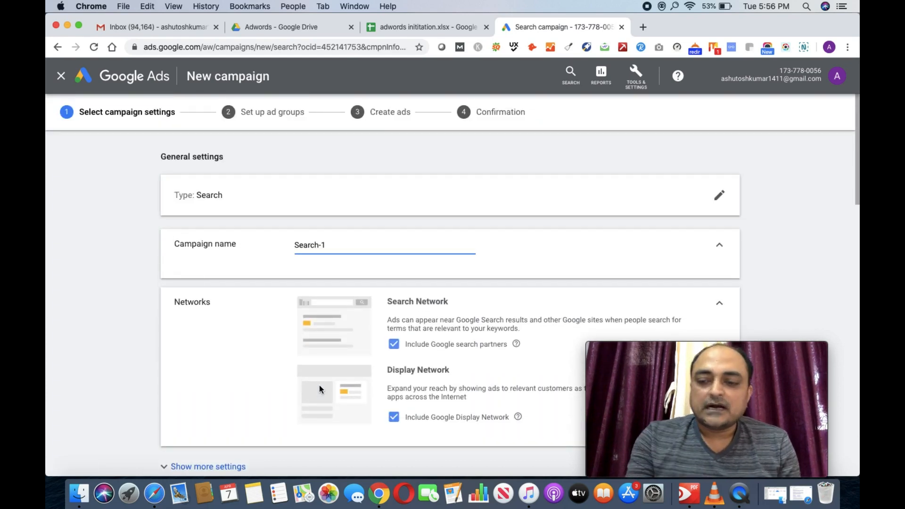
Step: Edit the campaign name field until it reads 'Six Sigma-India-Search'
key("BackSpace")
key("BackSpace")
key("BackSpace")
key("BackSpace")
key("BackSpace")
key("BackSpace")
key("BackSpace")
key("BackSpace")
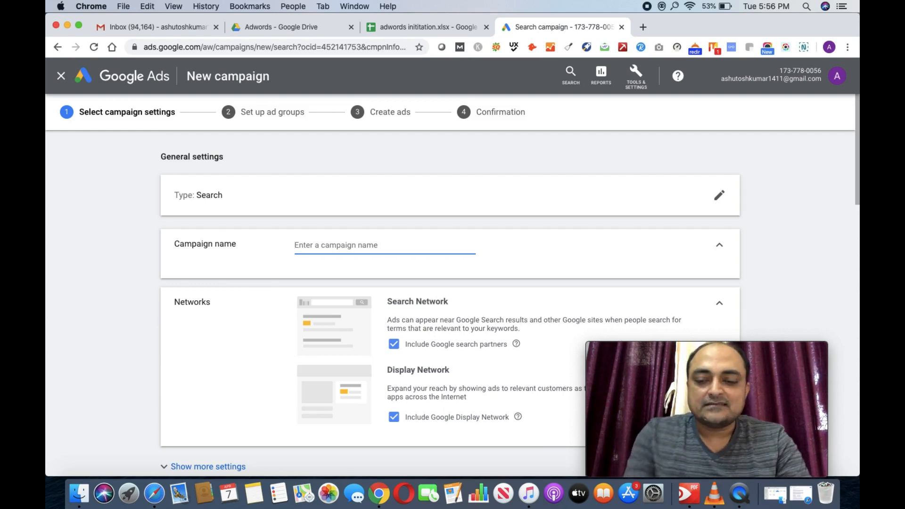
type("Product ")
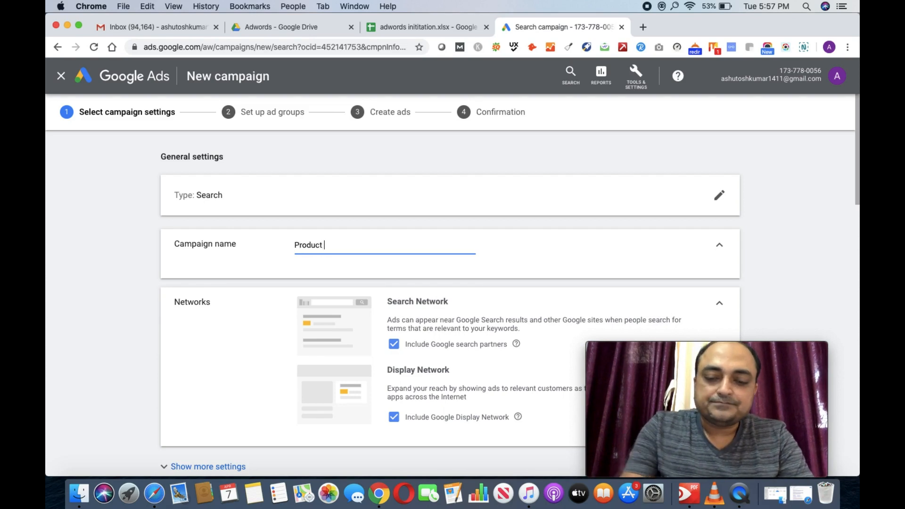
type("Location")
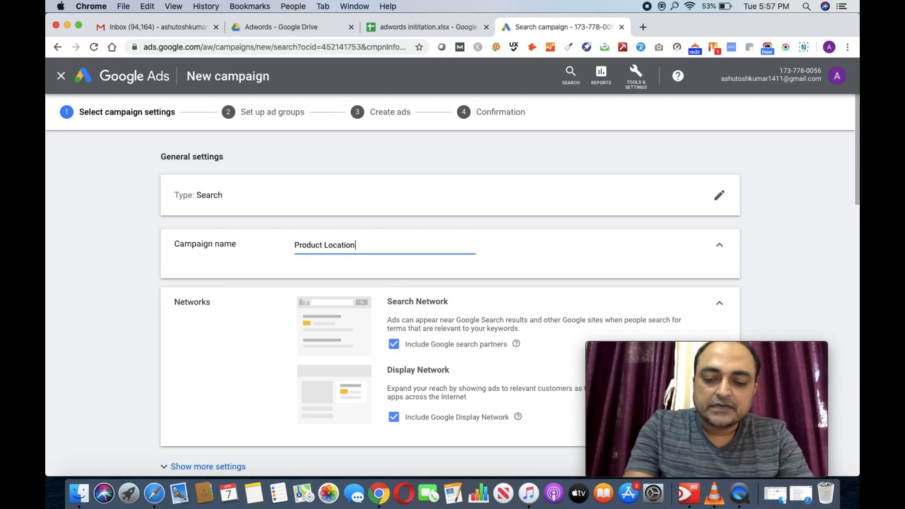
type(" Typ")
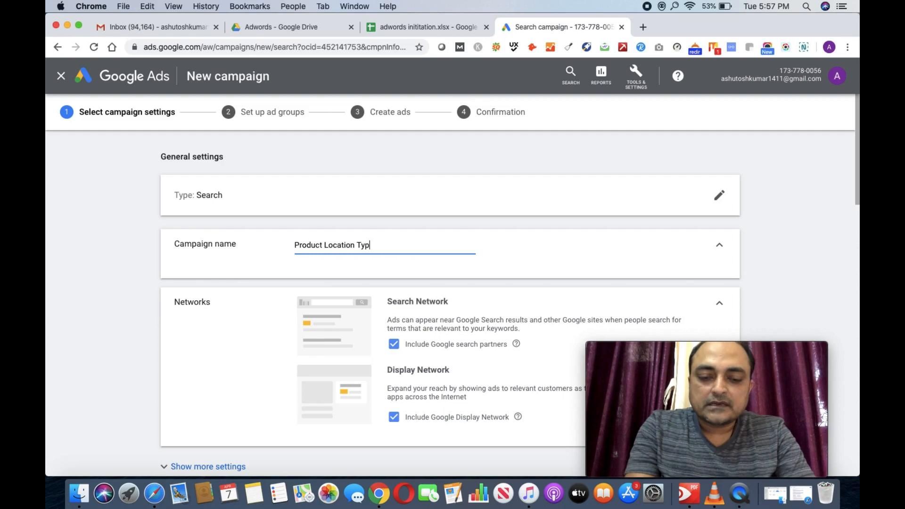
type("e")
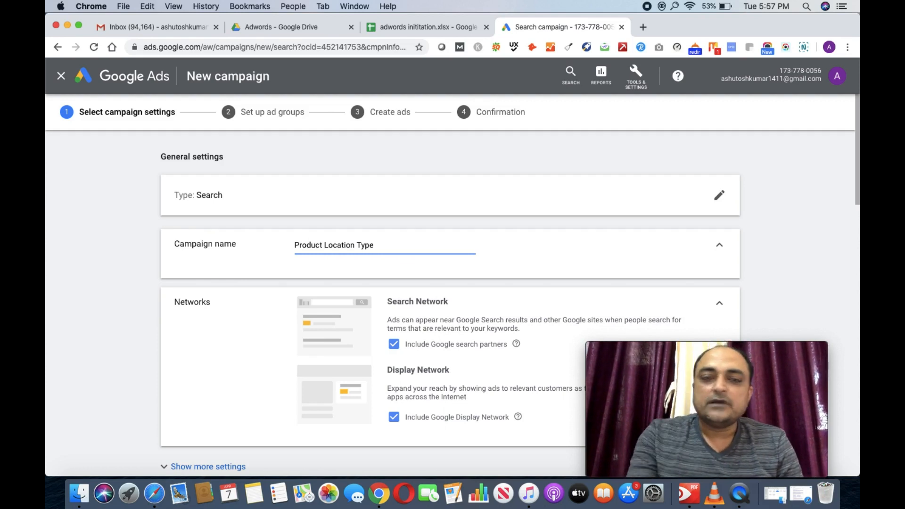
type(" (")
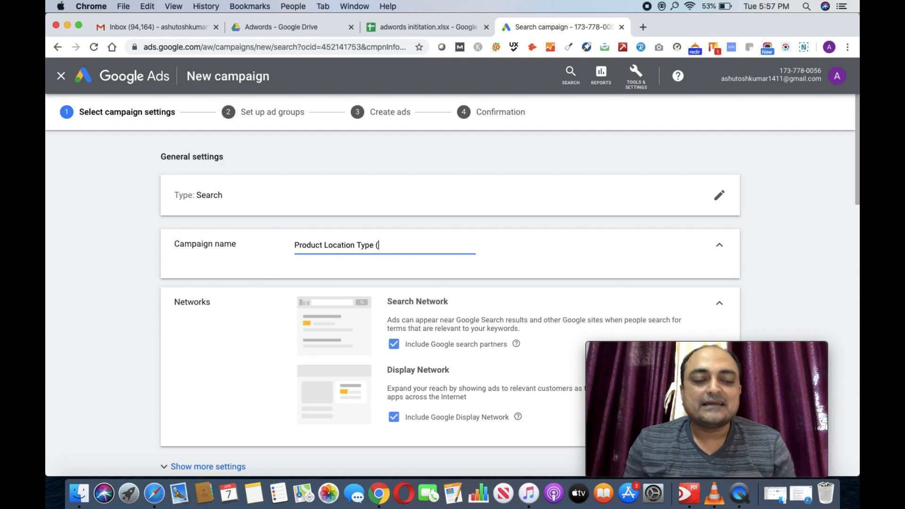
type("Six ")
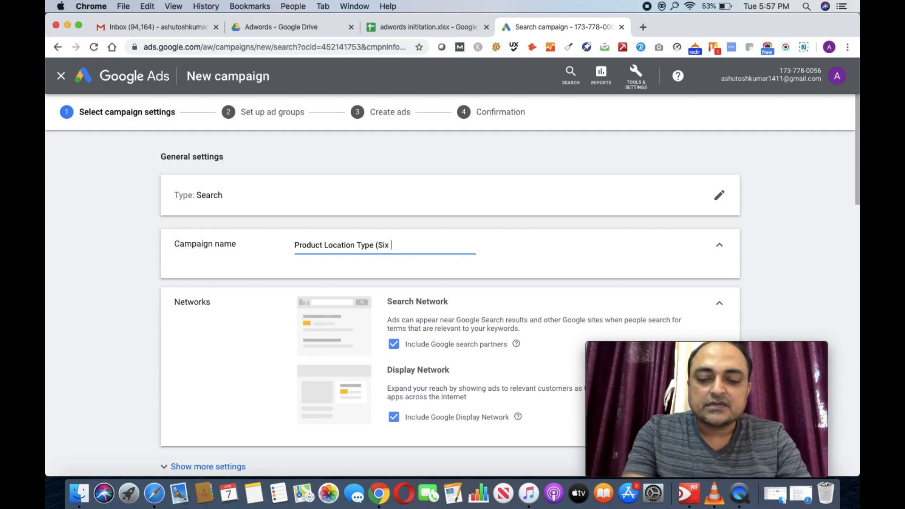
type("Sigma")
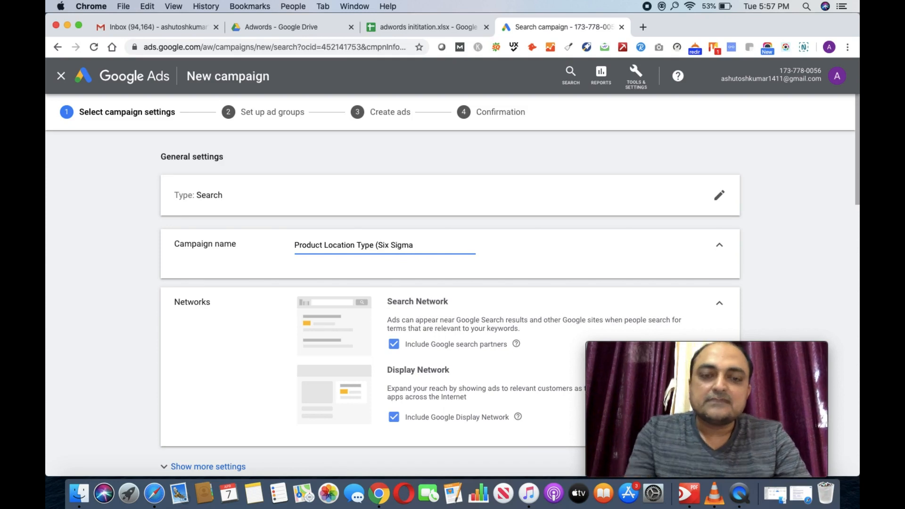
type("-")
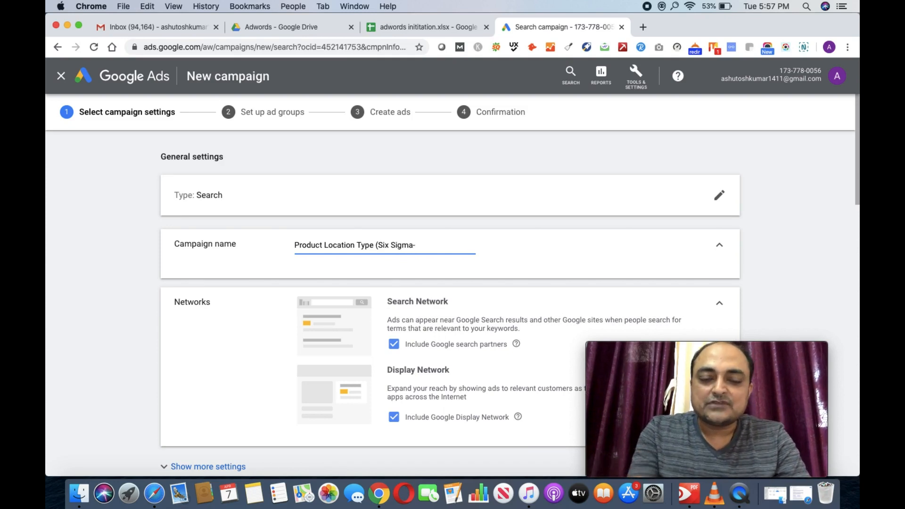
type("India")
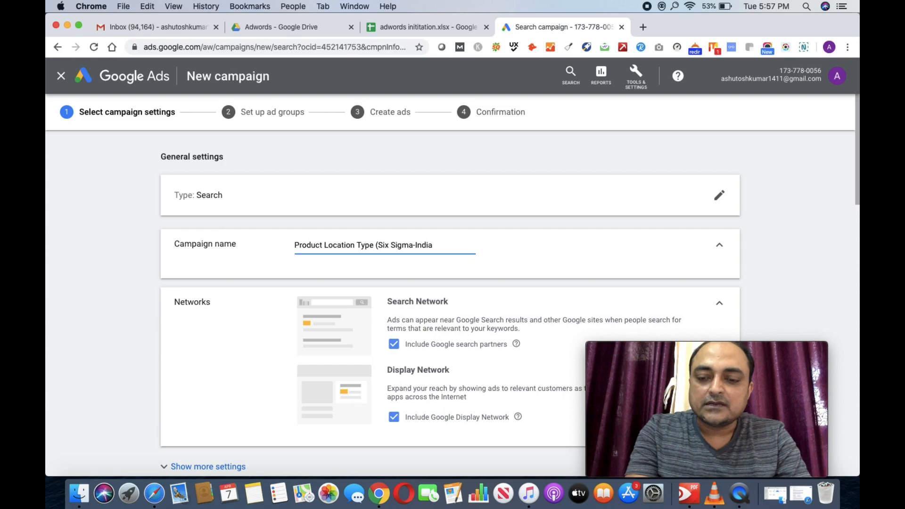
type("_")
key("BackSpace")
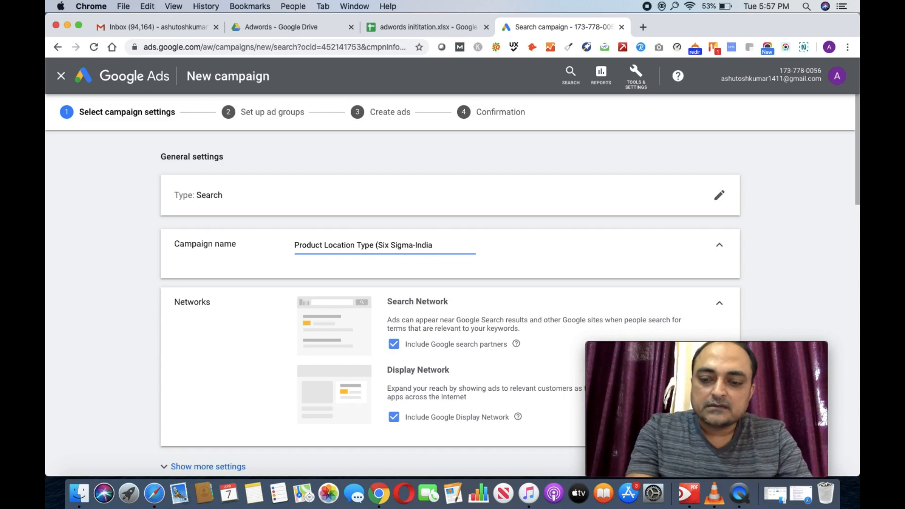
type("-")
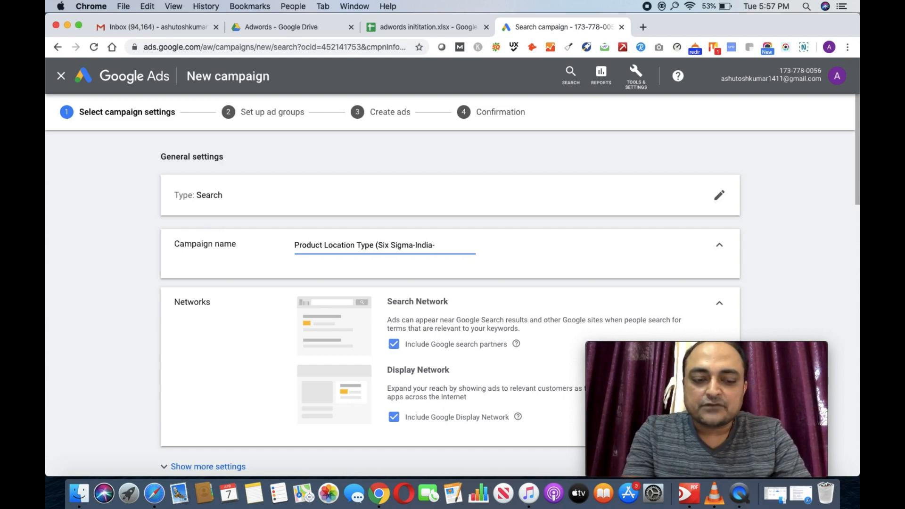
type("Search")
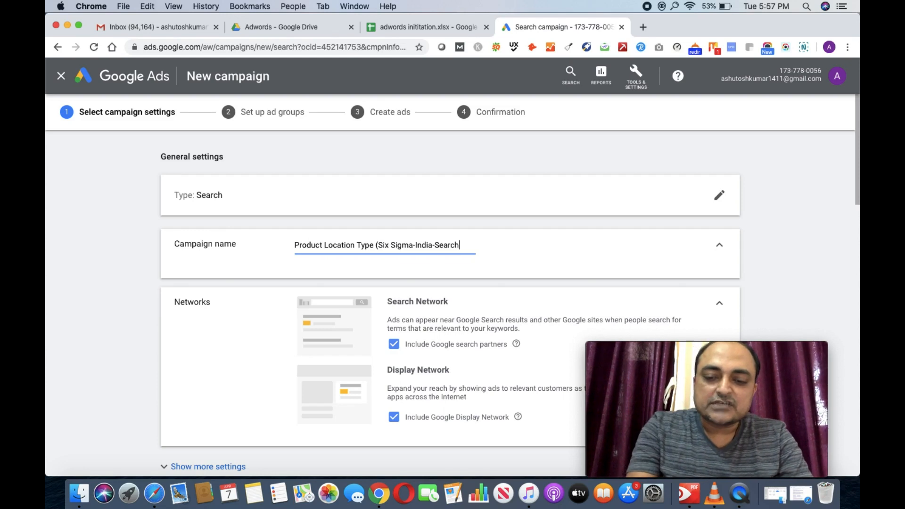
left_click(380, 246)
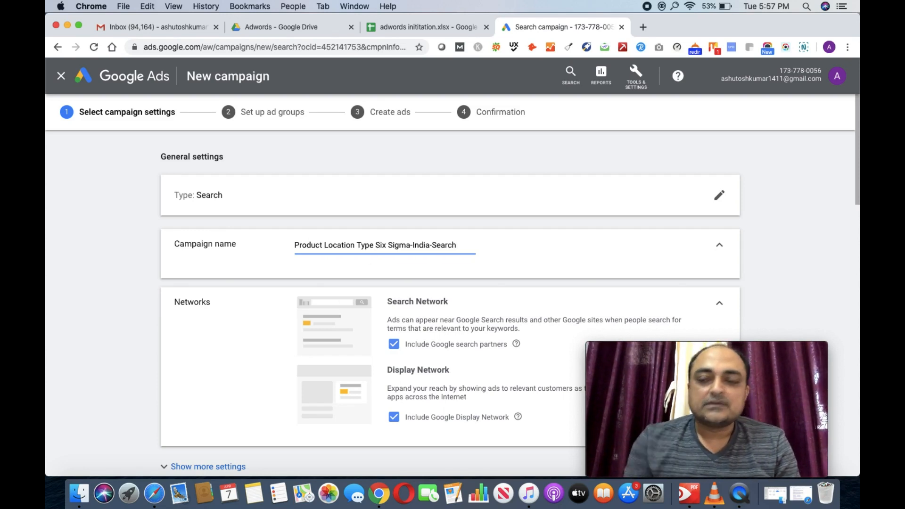
key("BackSpace")
key("BackSpace")
key("BackSpace")
key("BackSpace")
key("BackSpace")
key("BackSpace")
key("BackSpace")
key("BackSpace")
key("BackSpace")
key("BackSpace")
key("BackSpace")
key("BackSpace")
key("BackSpace")
key("BackSpace")
key("BackSpace")
key("BackSpace")
key("BackSpace")
key("BackSpace")
key("BackSpace")
key("BackSpace")
key("BackSpace")
key("BackSpace")
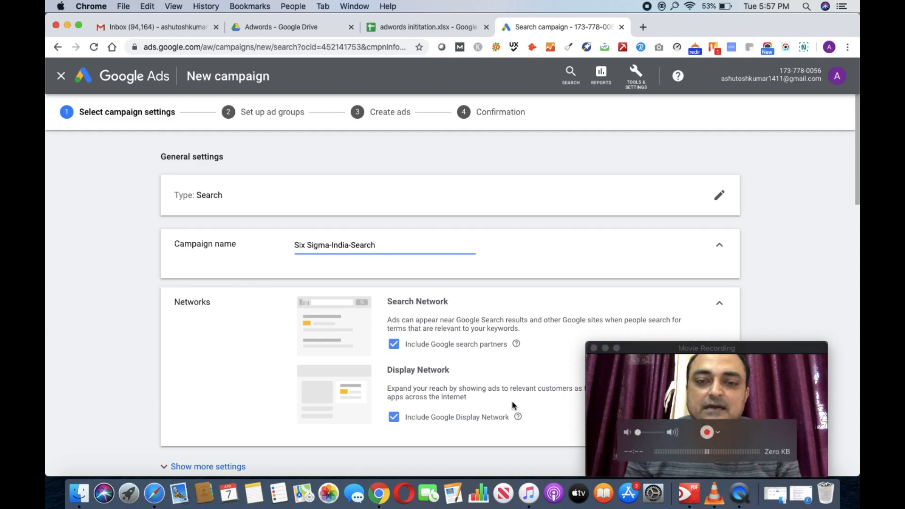
scroll(512, 400, "down", 3)
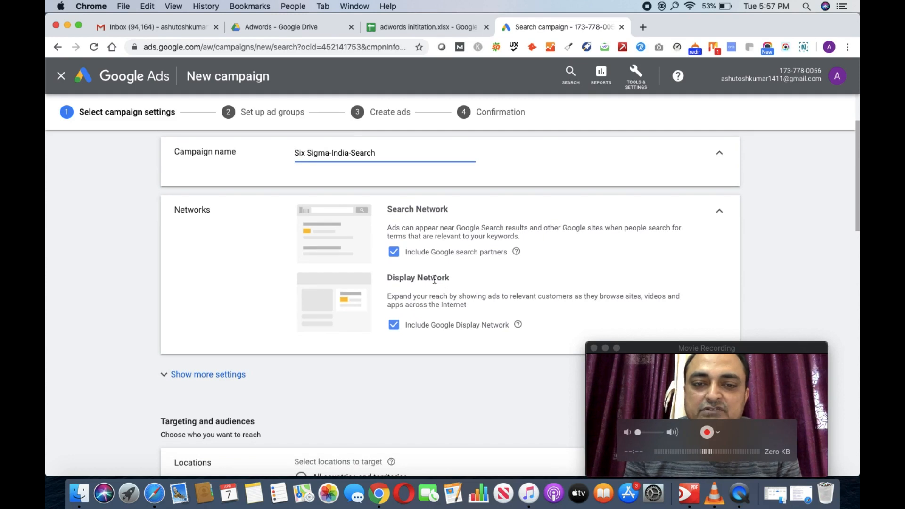
Step: Uncheck 'Include Google Display Network' under Networks
left_click(395, 330)
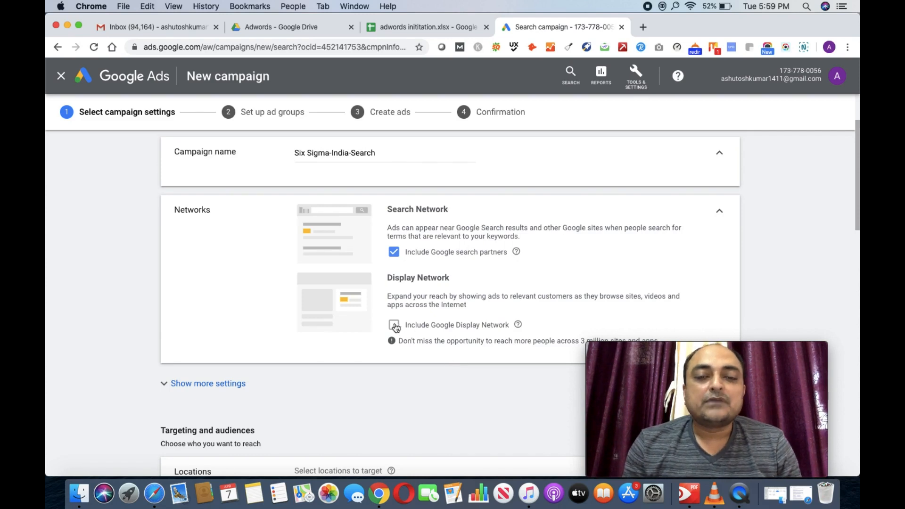
Step: Show more settings and keep the 7 Apr 2020 start date with End date set to None
left_click(204, 391)
scroll(370, 413, "down", 3)
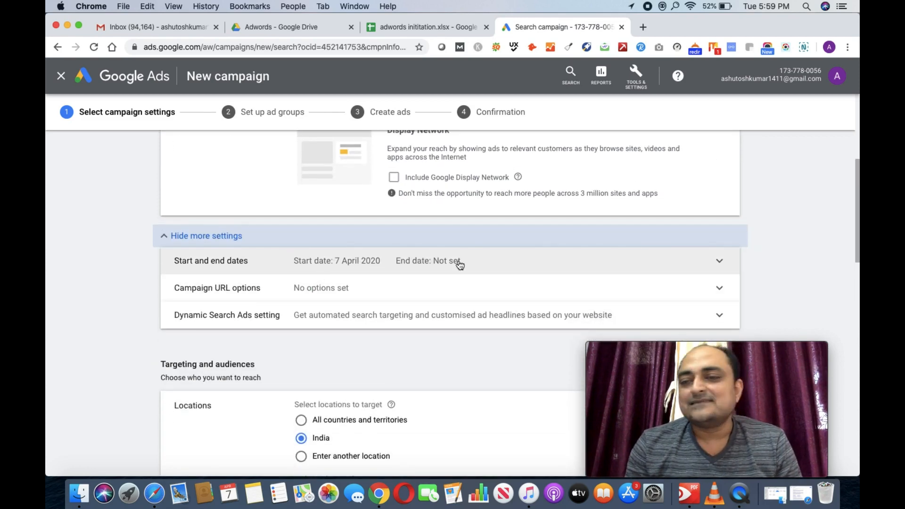
left_click(722, 263)
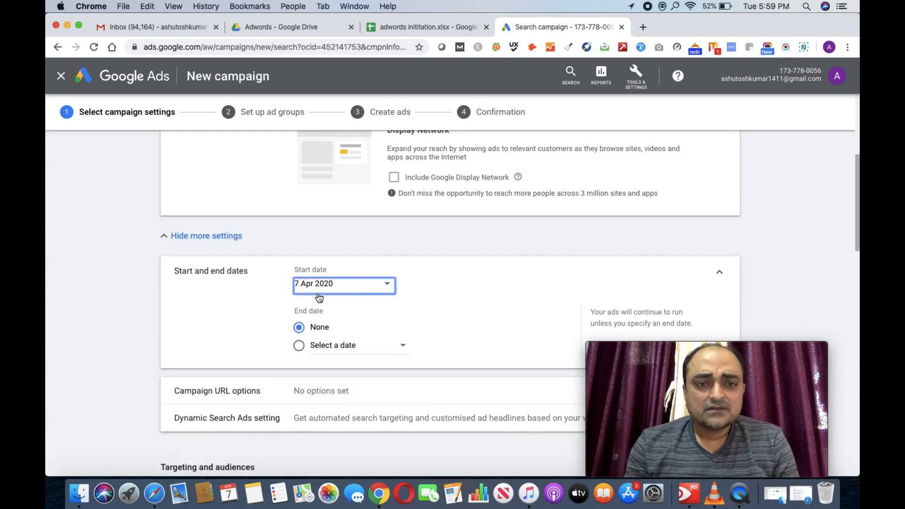
left_click(315, 349)
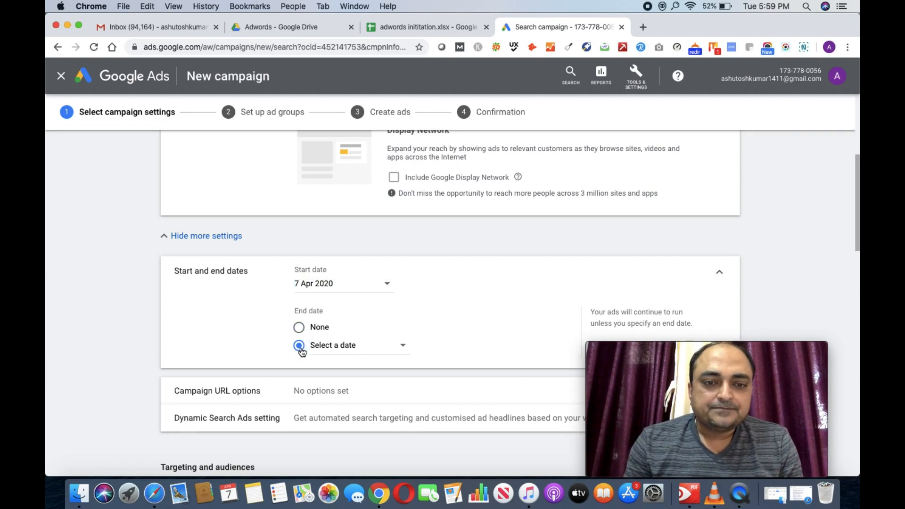
left_click(403, 348)
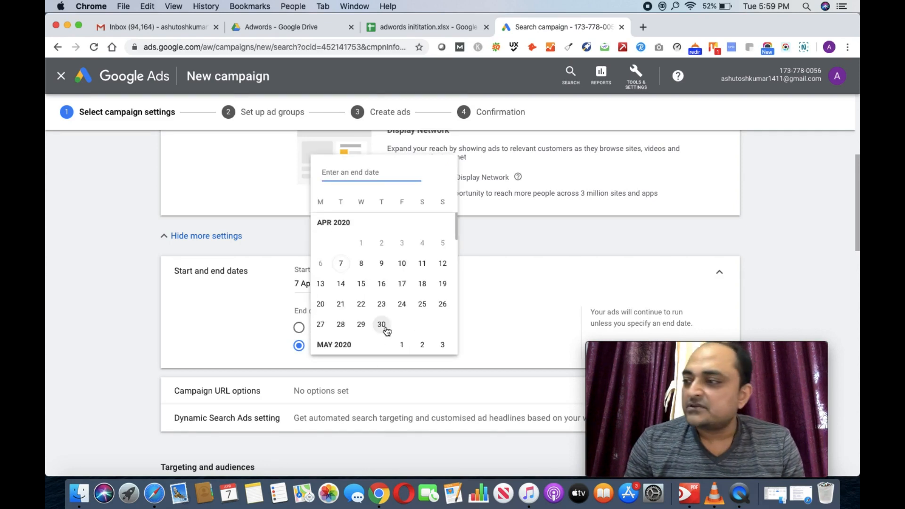
left_click(221, 308)
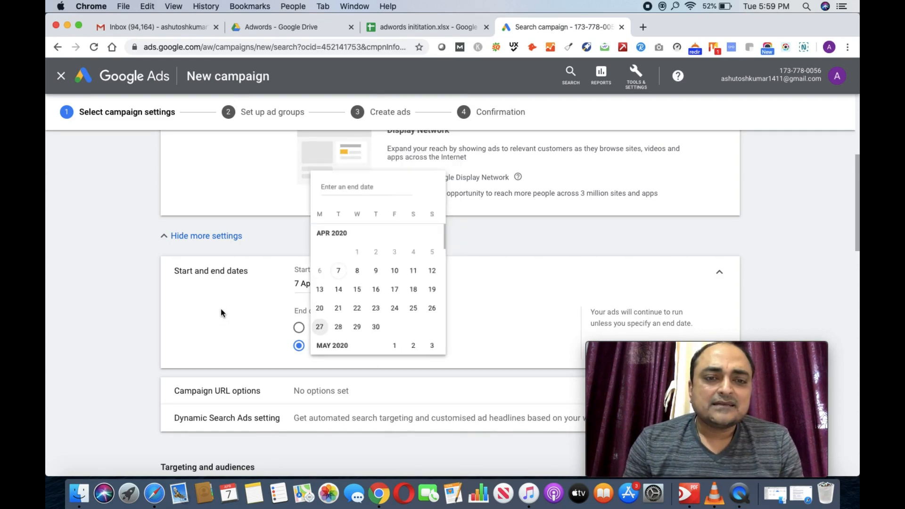
left_click(300, 330)
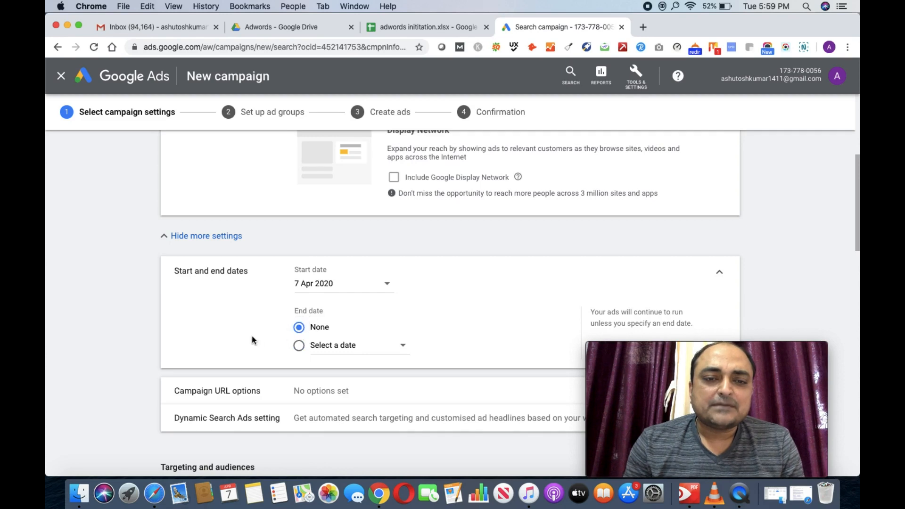
scroll(252, 339, "down", 4)
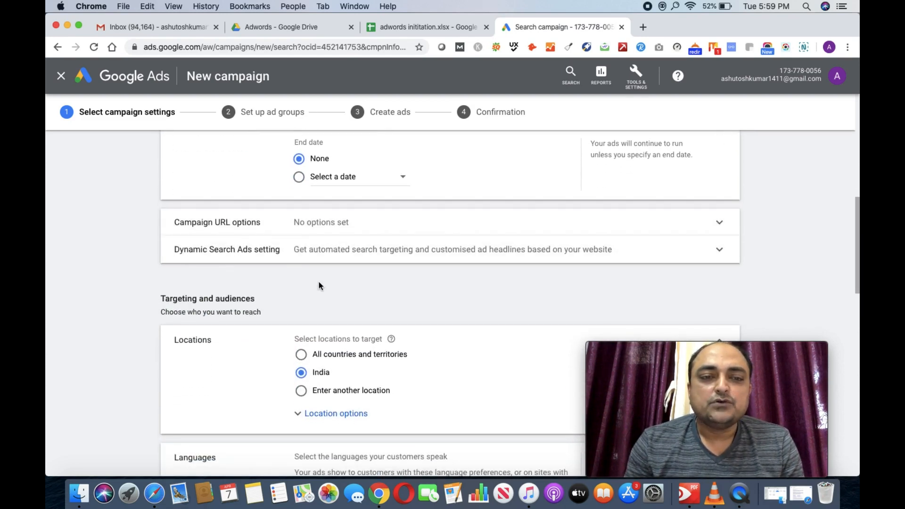
scroll(318, 281, "down", 1)
scroll(319, 284, "down", 2)
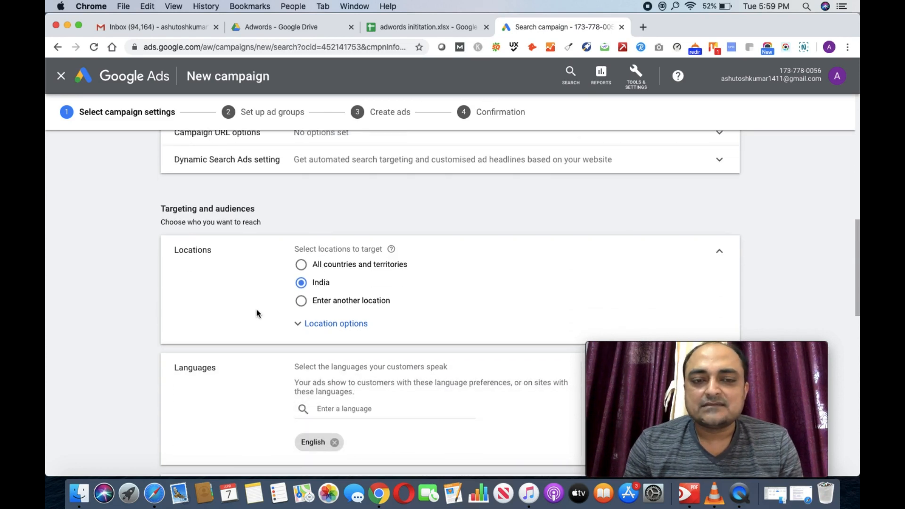
scroll(256, 309, "down", 5)
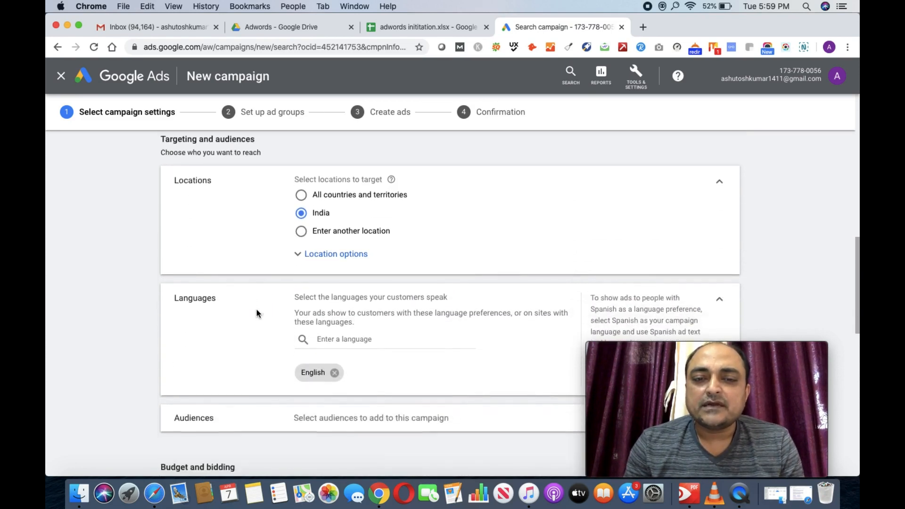
scroll(256, 311, "down", 3)
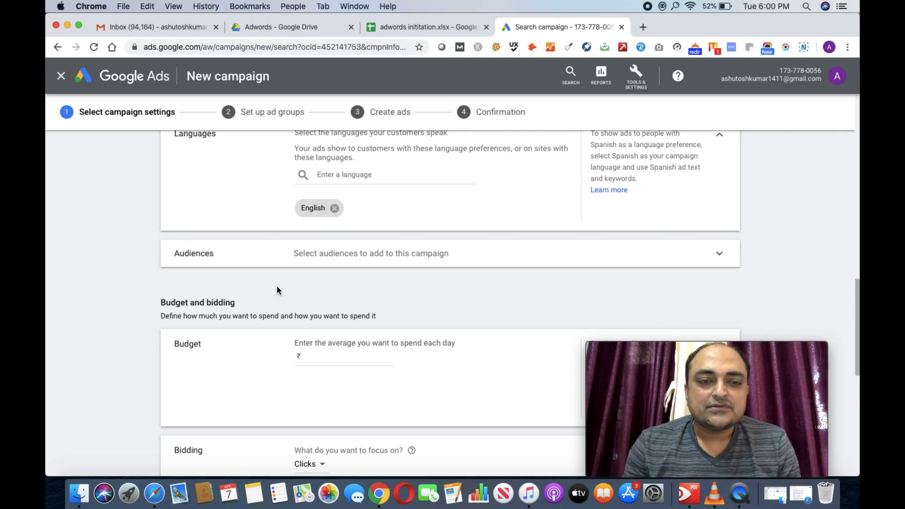
scroll(277, 290, "down", 2)
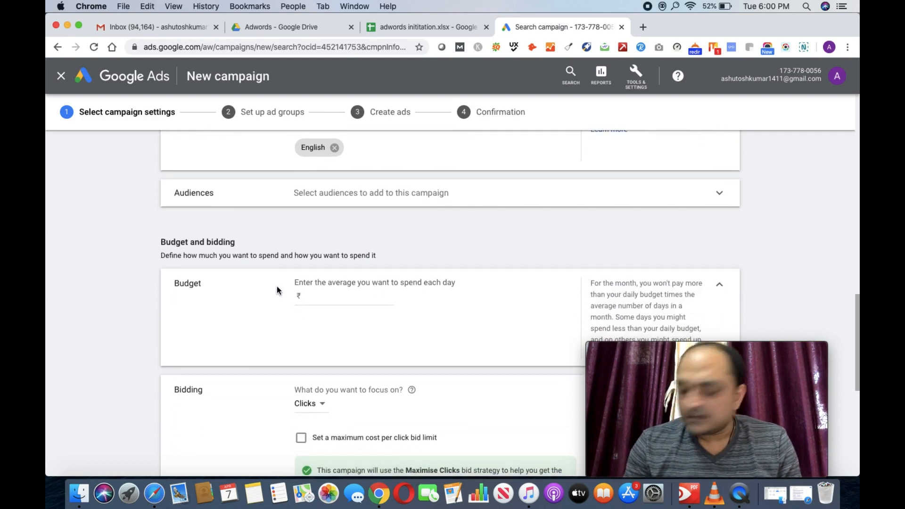
scroll(276, 290, "down", 1)
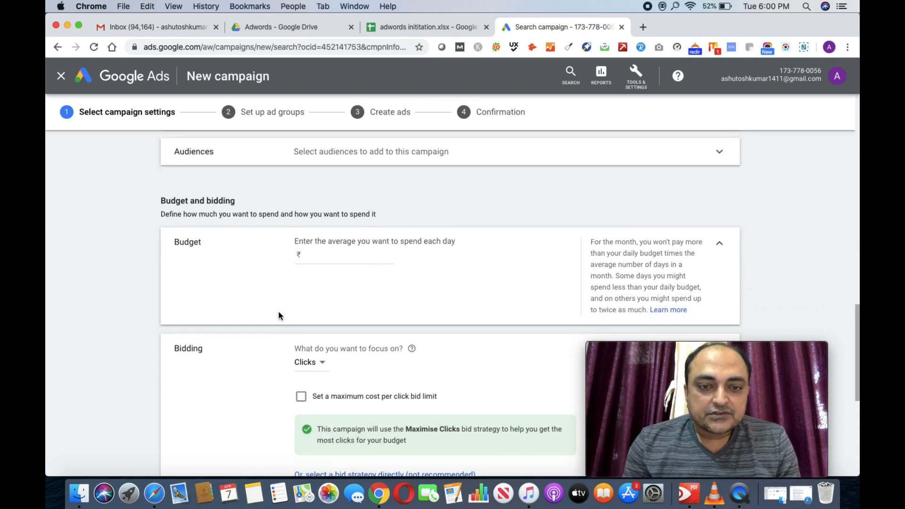
scroll(279, 308, "down", 1)
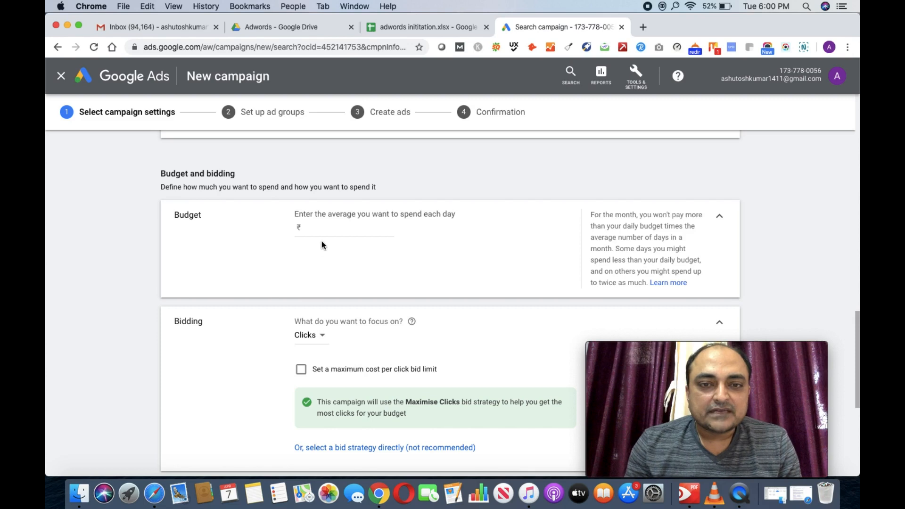
Step: Enter an average daily budget of ₹1,000
left_click(323, 233)
type("1")
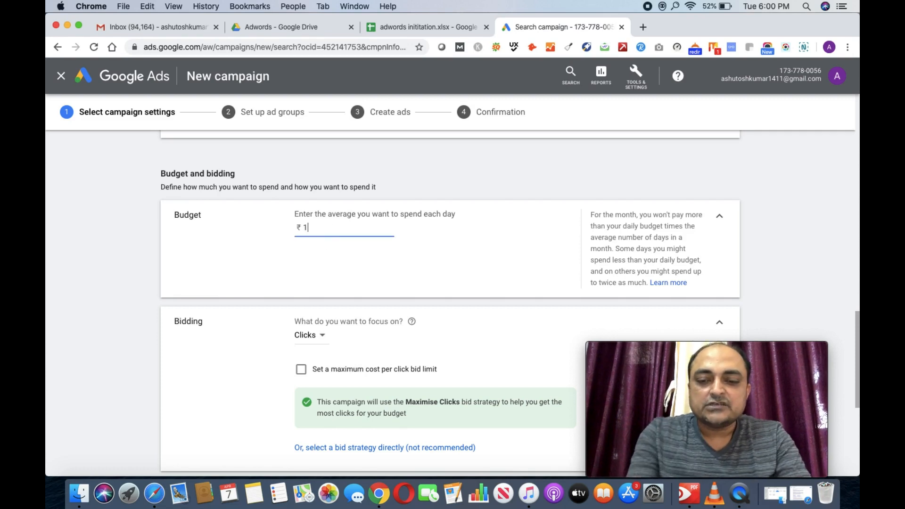
type("000")
scroll(238, 261, "down", 1)
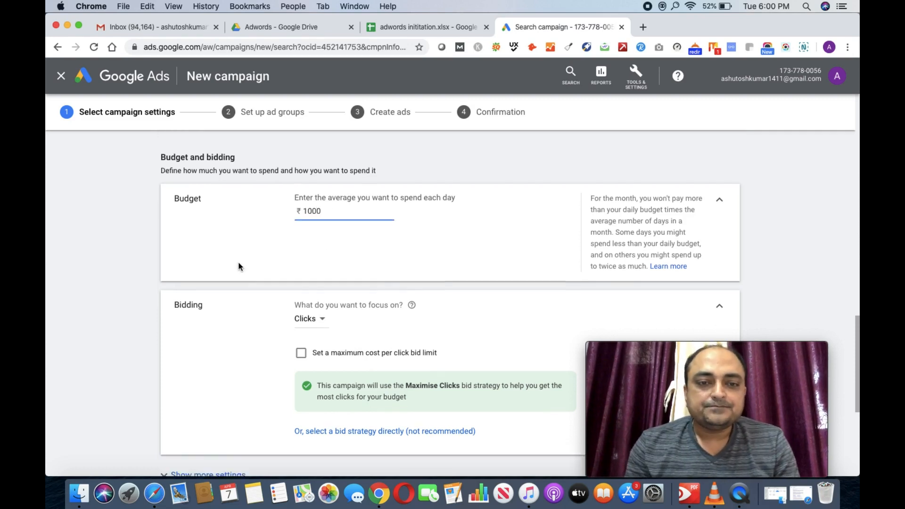
scroll(238, 267, "down", 2)
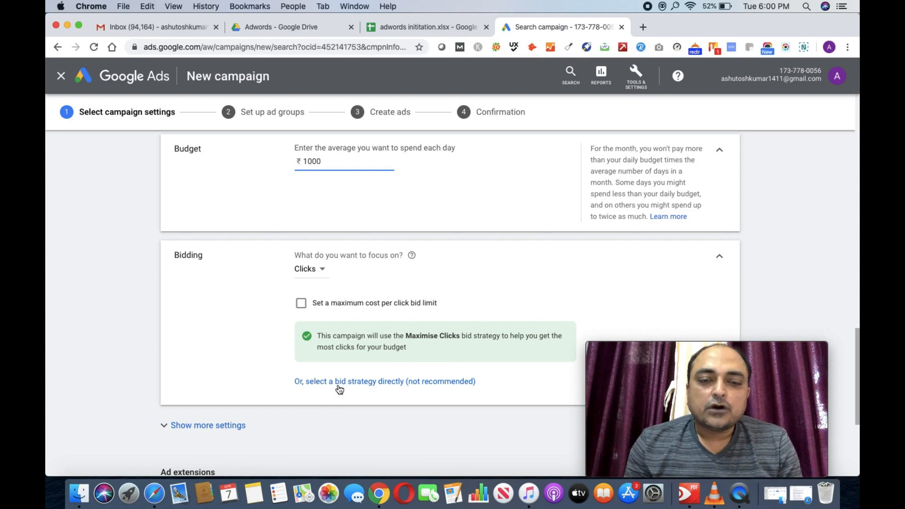
Step: Set the bid strategy to Manual CPC and expand the additional campaign settings
left_click(365, 386)
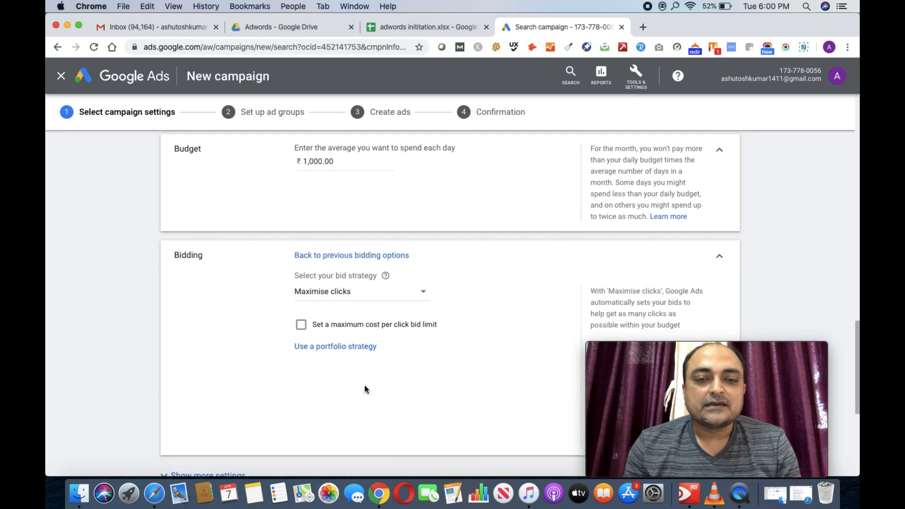
left_click(422, 292)
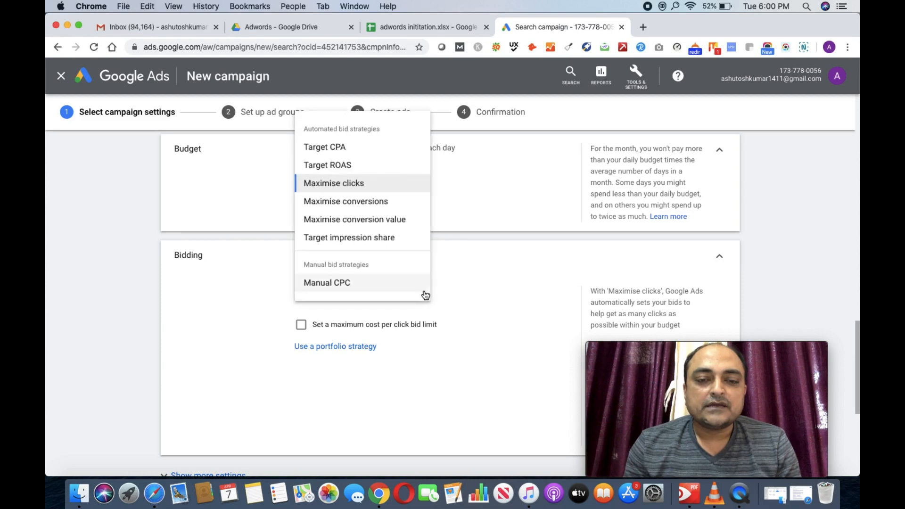
left_click(343, 286)
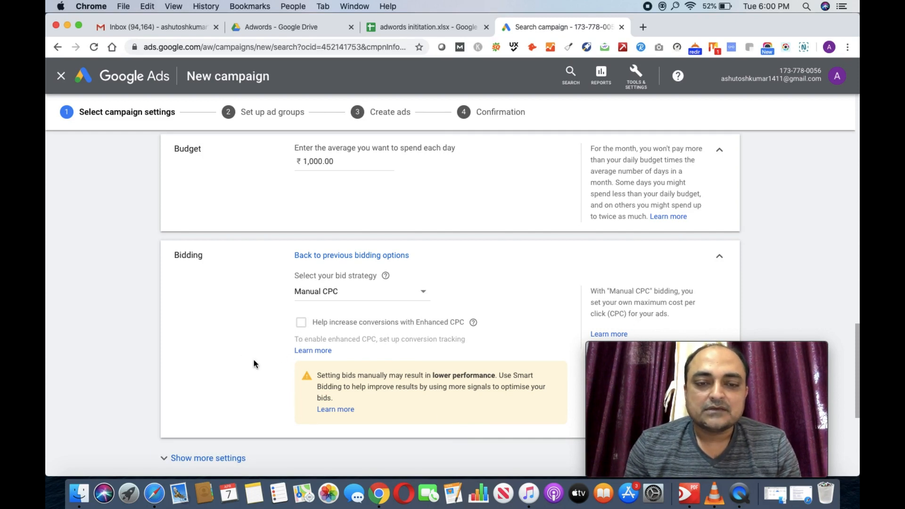
scroll(253, 364, "down", 5)
left_click(212, 243)
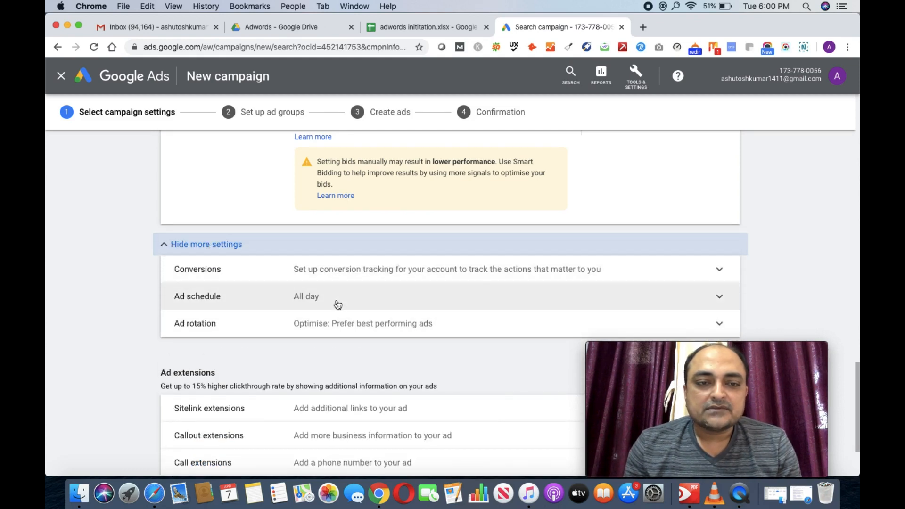
Step: Try Mondays - Fridays in the ad schedule, then revert to All days, 00:00 to 00:00
left_click(310, 296)
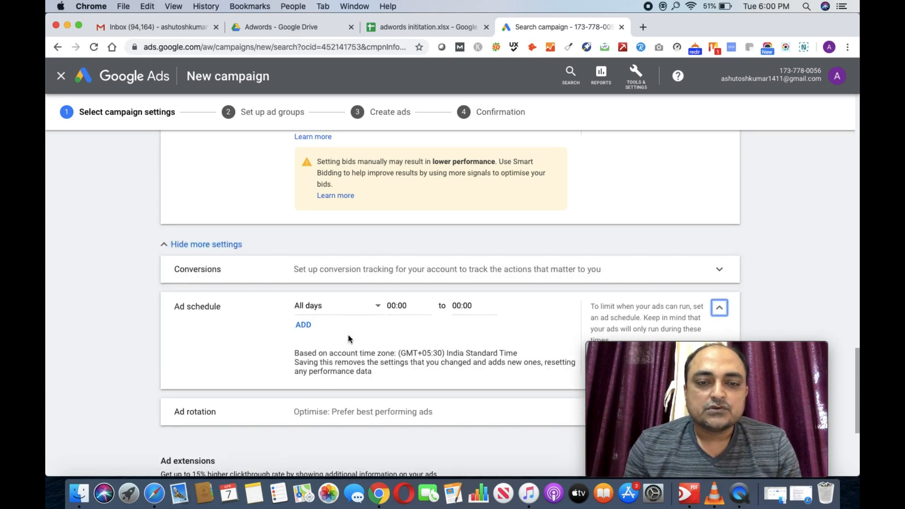
left_click(378, 307)
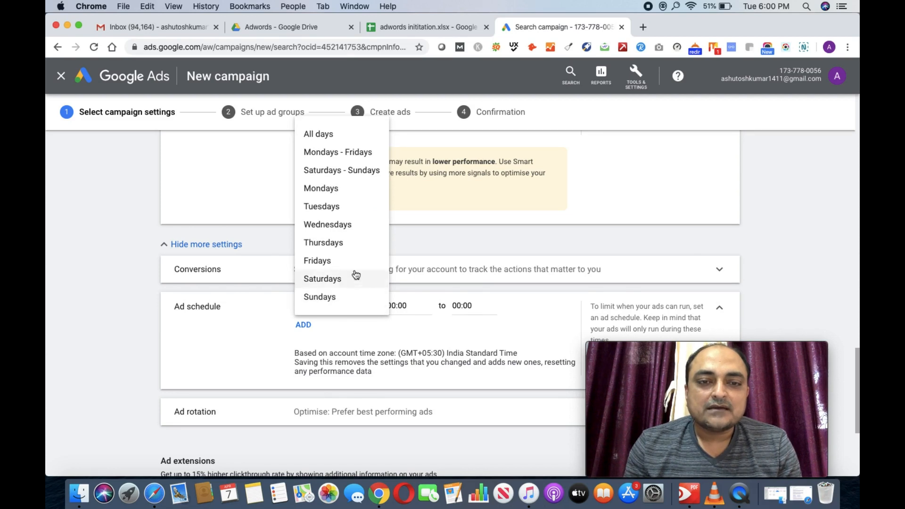
left_click(346, 152)
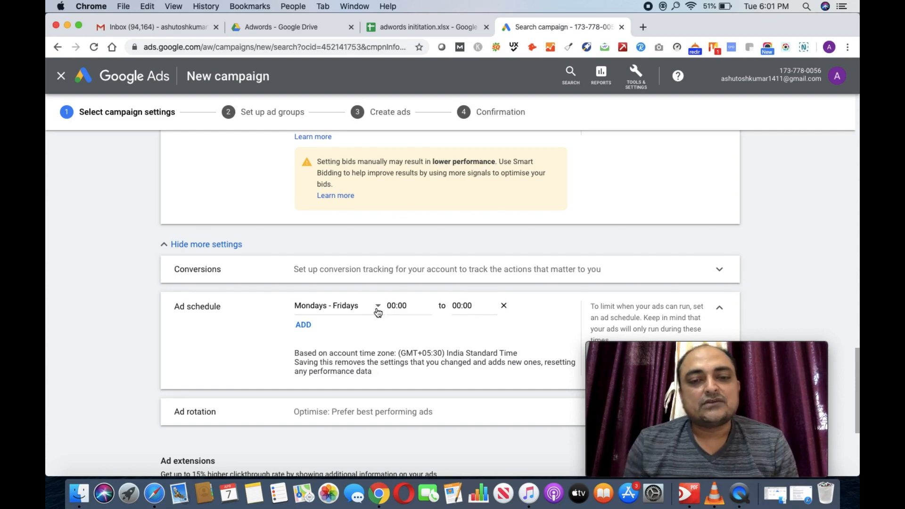
left_click(377, 307)
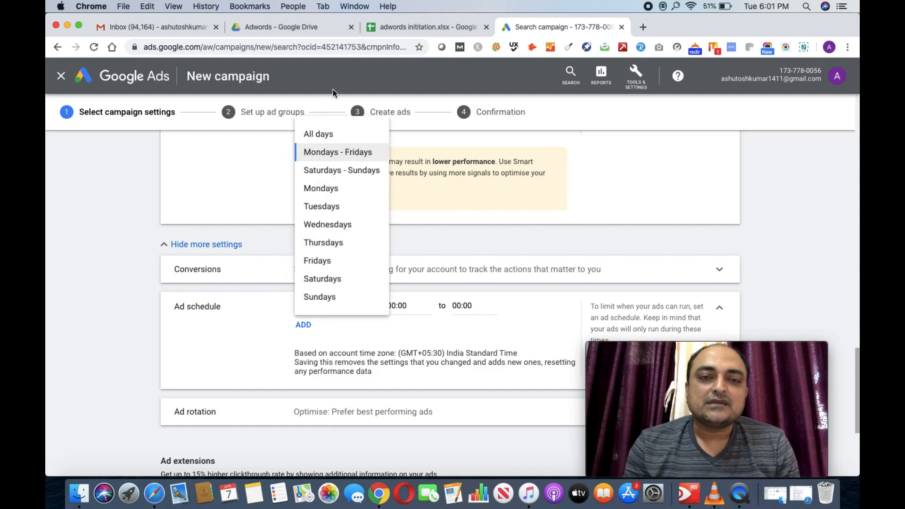
left_click(322, 134)
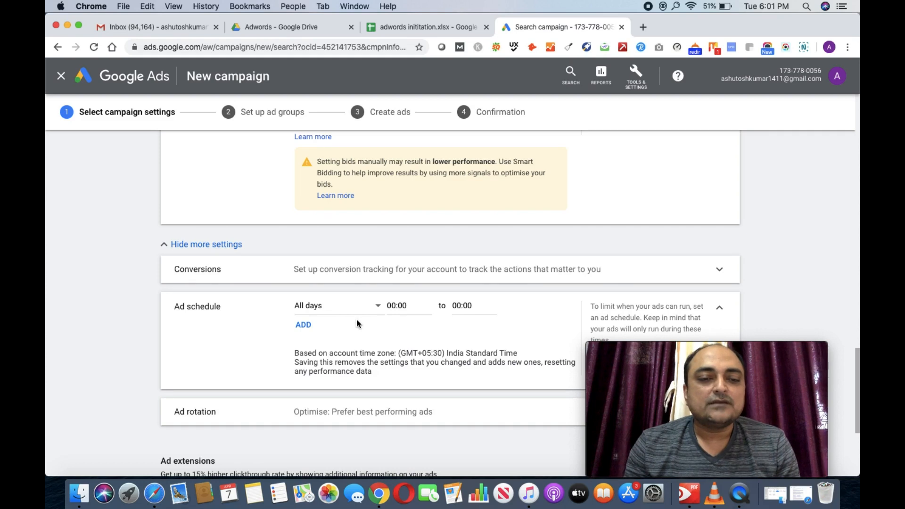
scroll(356, 319, "down", 3)
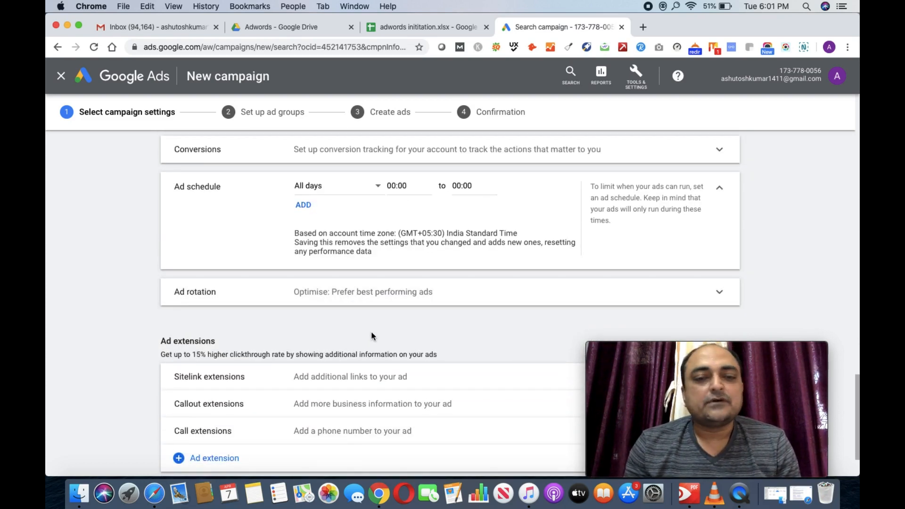
scroll(372, 335, "down", 2)
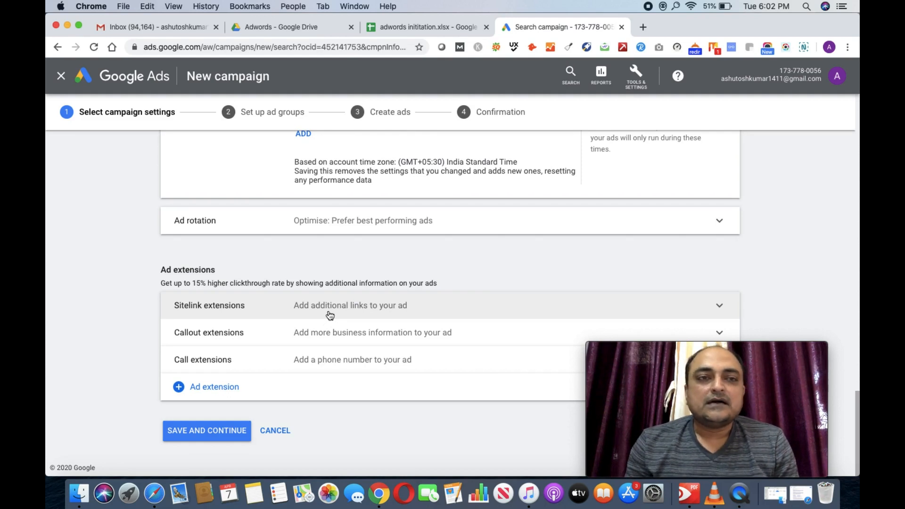
Step: Search 'examples of Sitelink extension' in a new tab, using the corrected spelling, and view image results
left_click(641, 26)
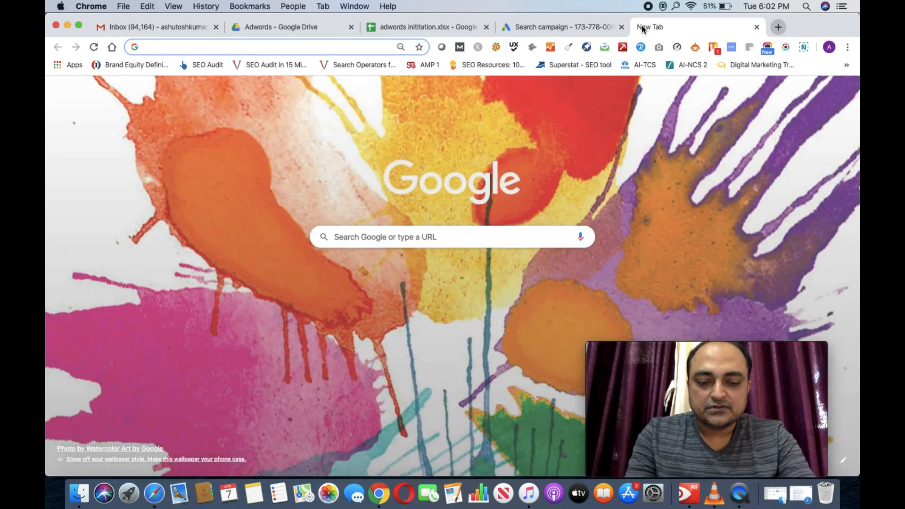
type("examples ")
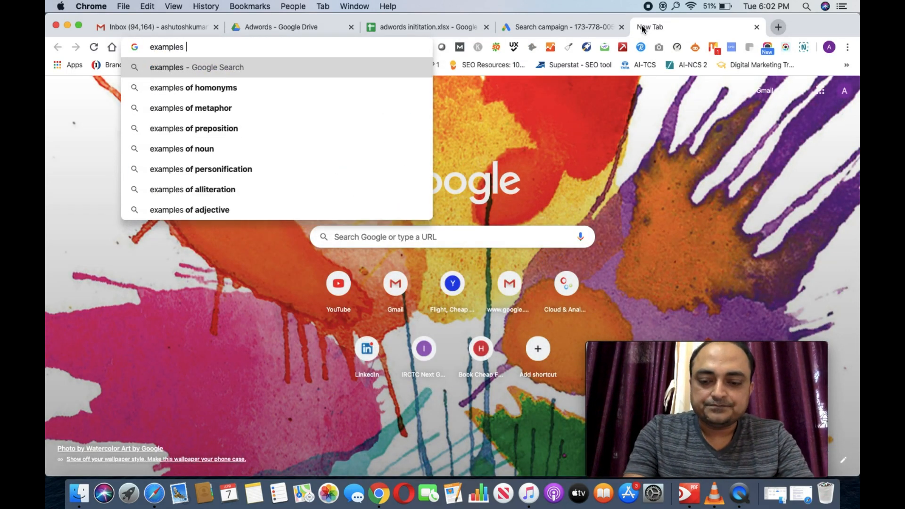
type("of Site")
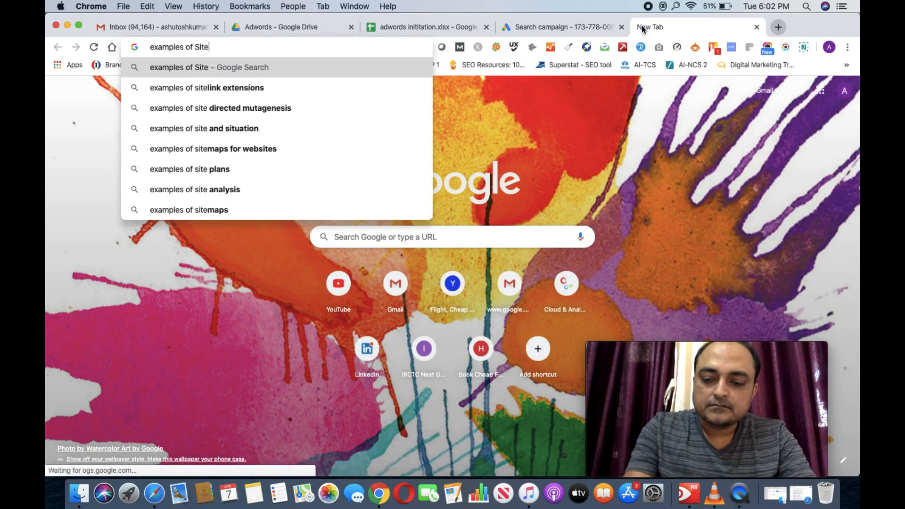
type("link e")
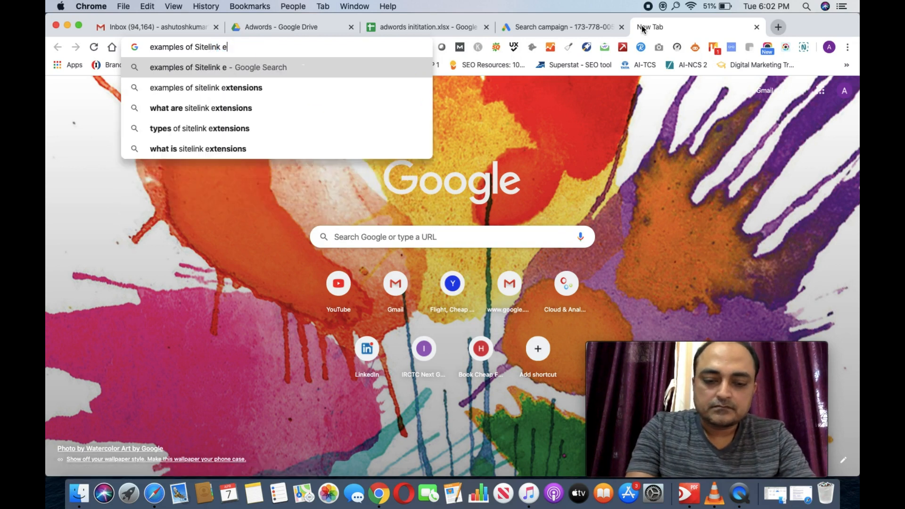
type("xtention")
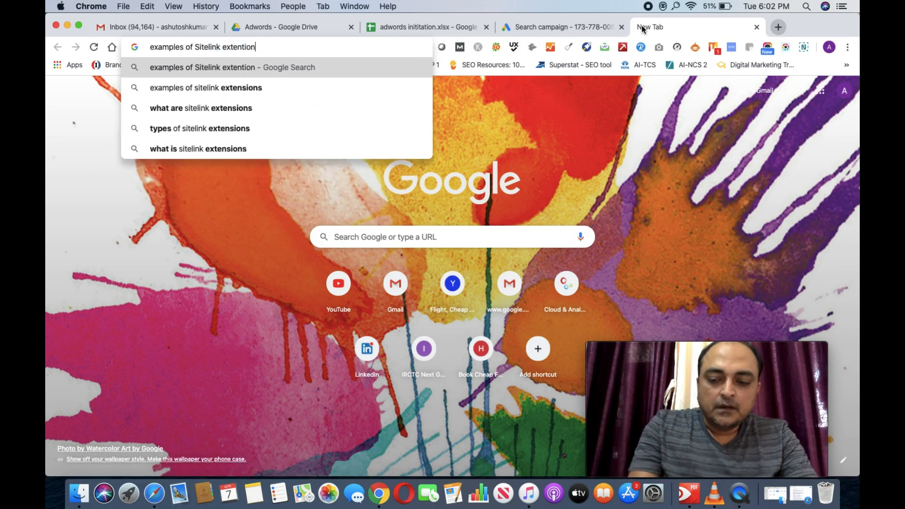
key("Return")
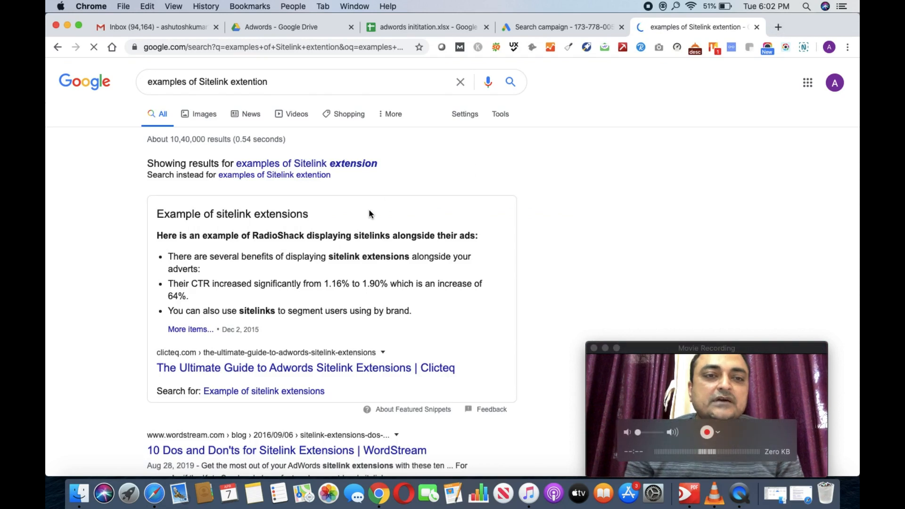
left_click(363, 163)
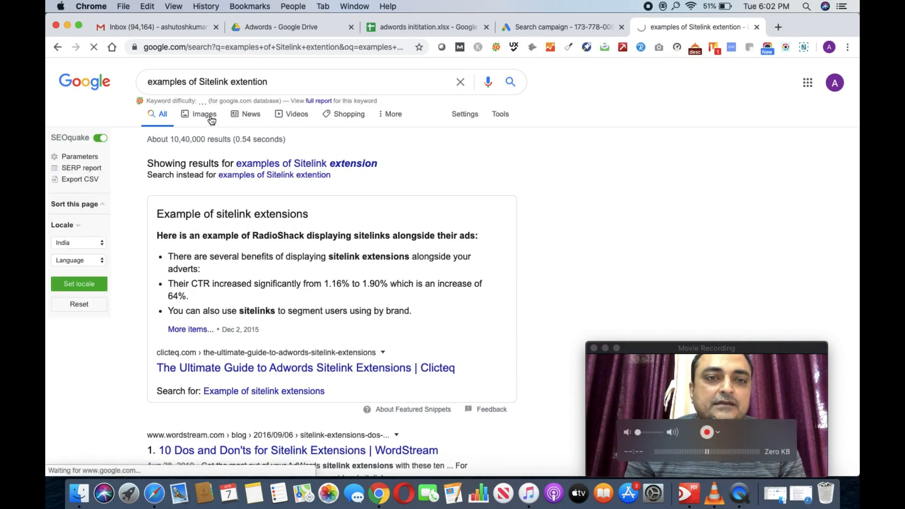
left_click(211, 118)
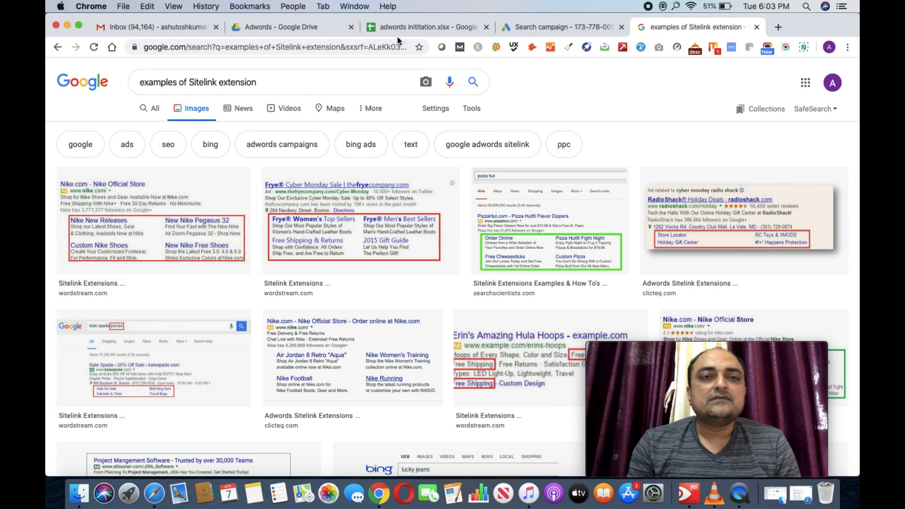
Step: Back in the campaign settings, start a new sitelink extension
left_click(573, 27)
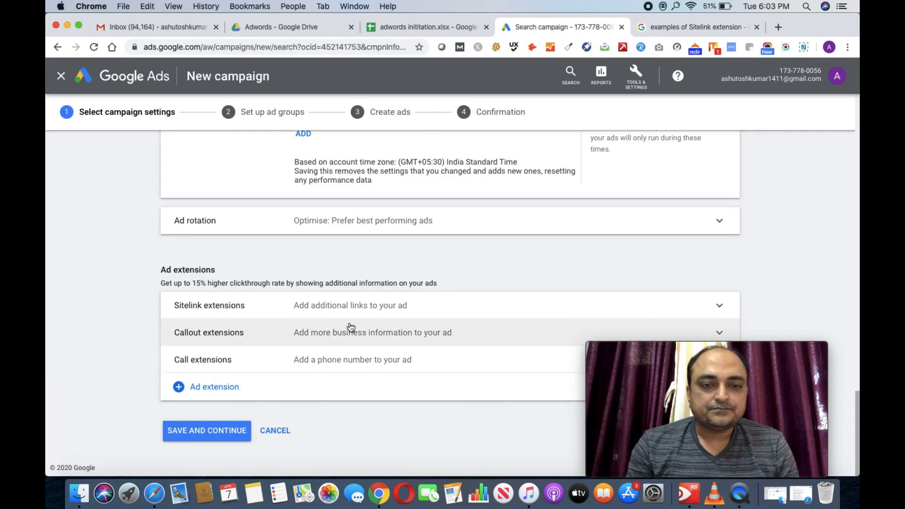
left_click(340, 304)
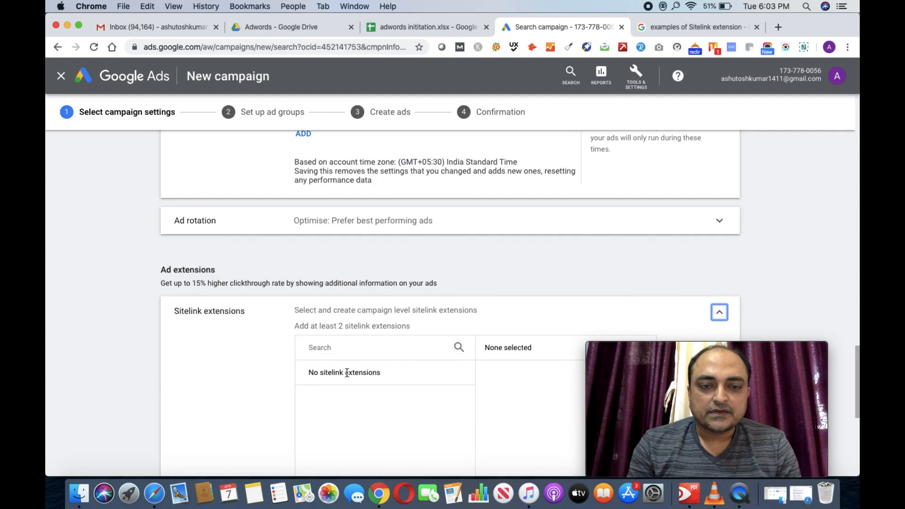
scroll(347, 373, "down", 4)
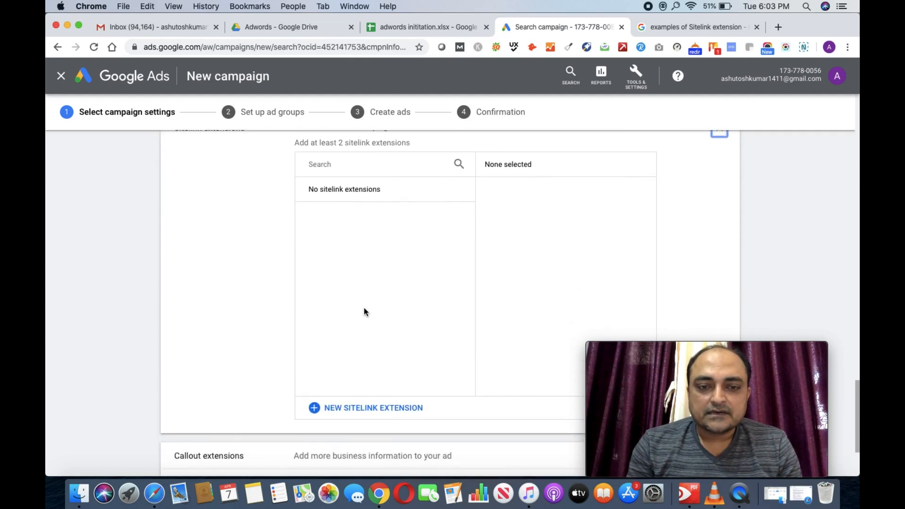
left_click(357, 409)
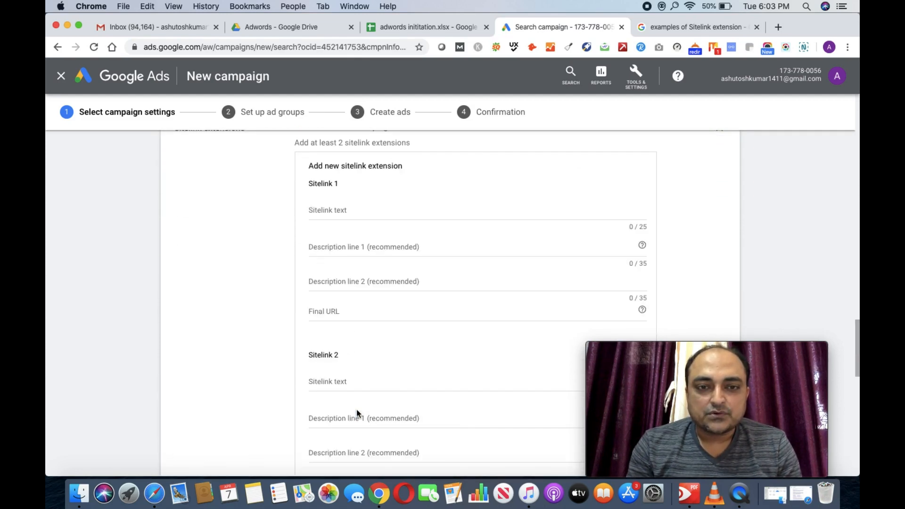
Step: Name the first sitelink 'Green Belt' with descriptions 'Dummy Text' and 'Dummy Text 2'
left_click(330, 215)
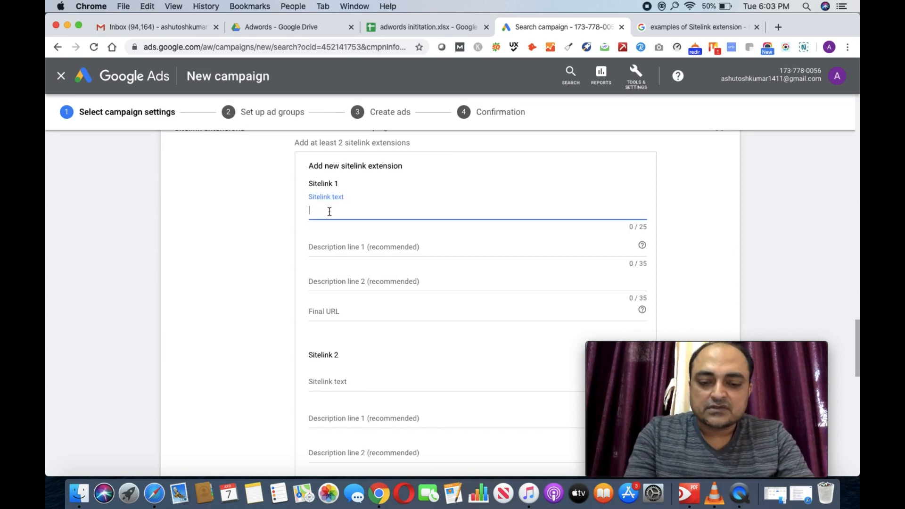
type("Green Belt")
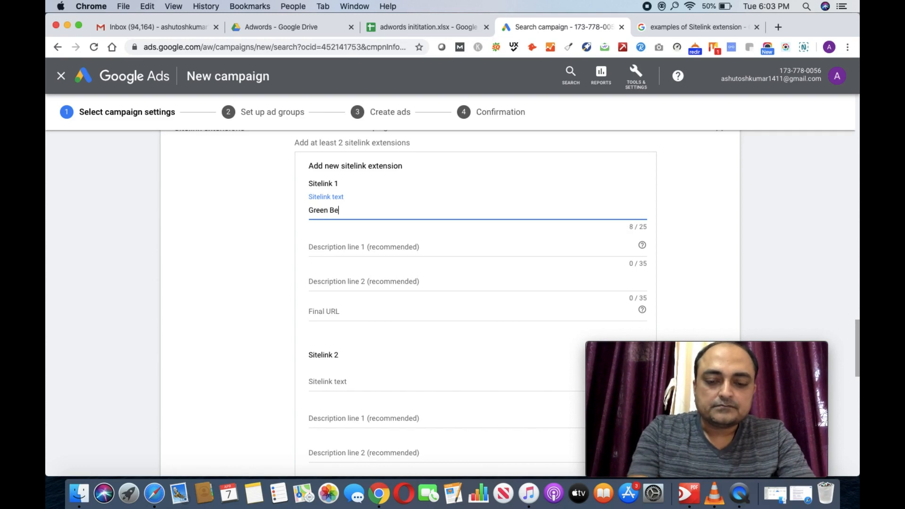
left_click(354, 246)
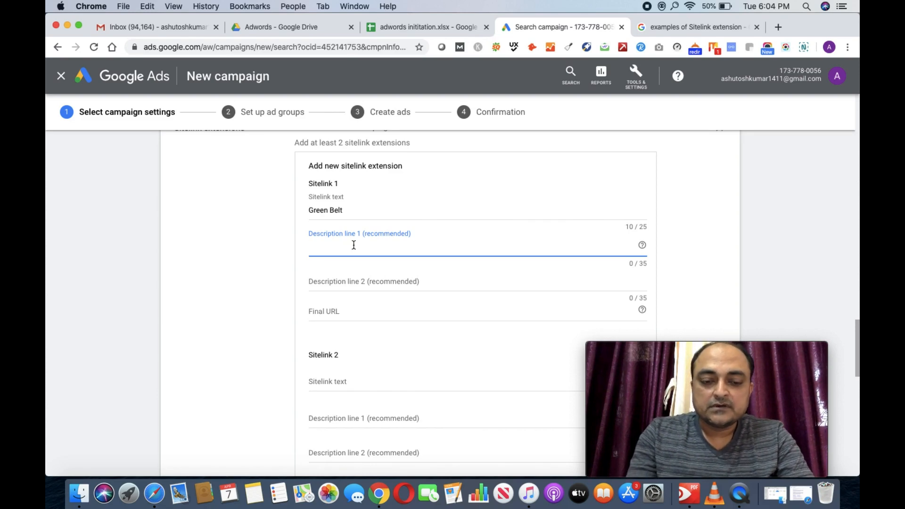
type("Dummy ")
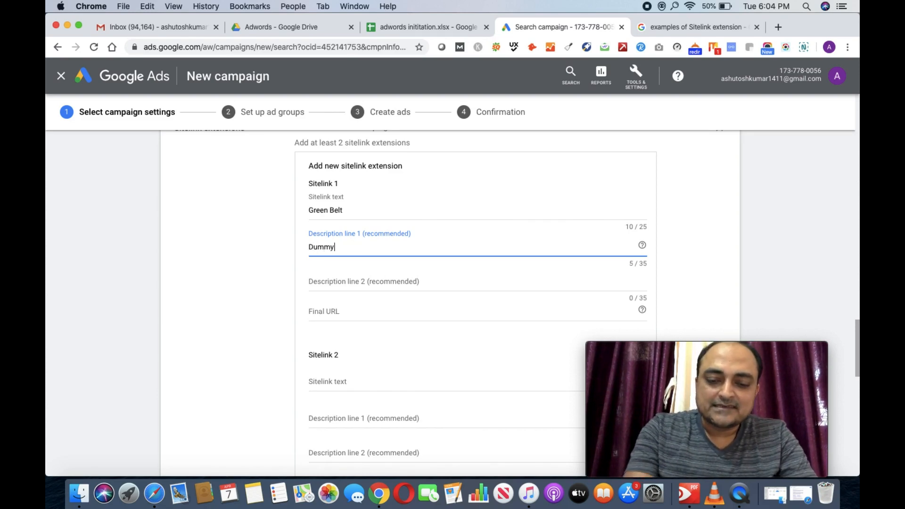
type("Tesxt")
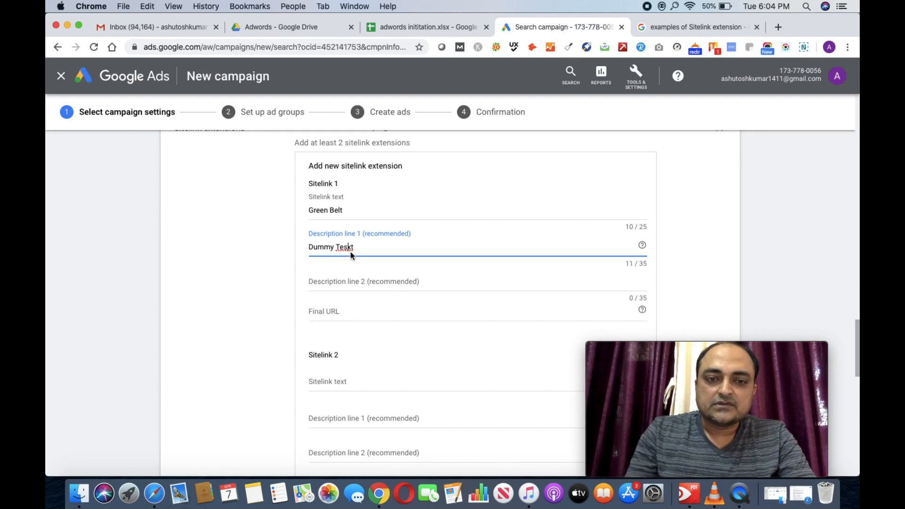
key("BackSpace")
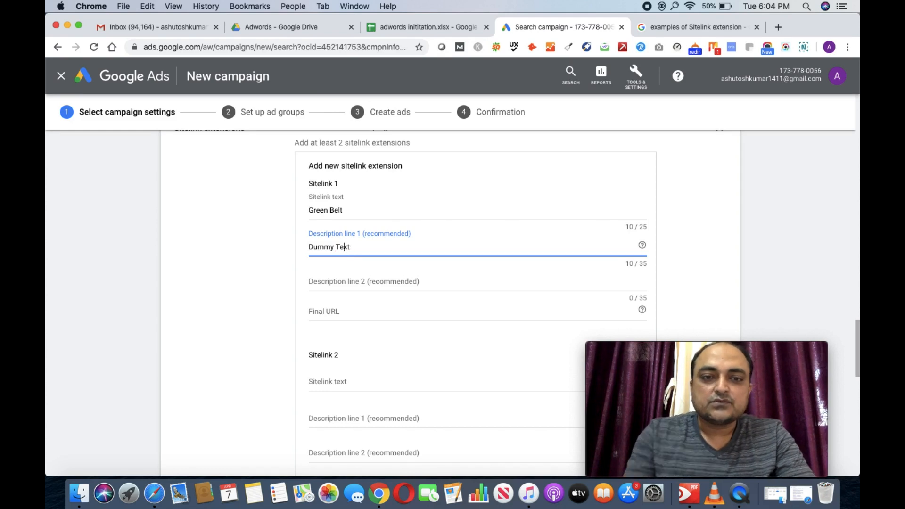
left_click(329, 283)
type("Du")
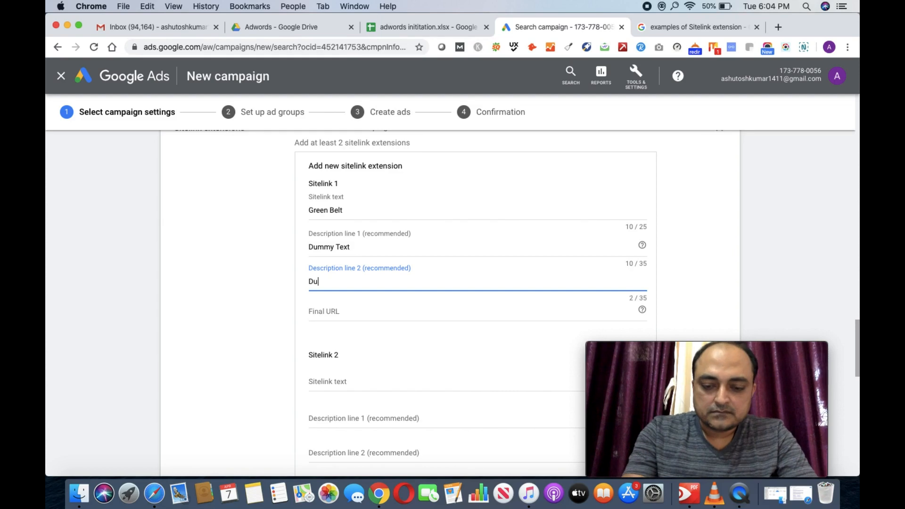
type("mmy Text 2")
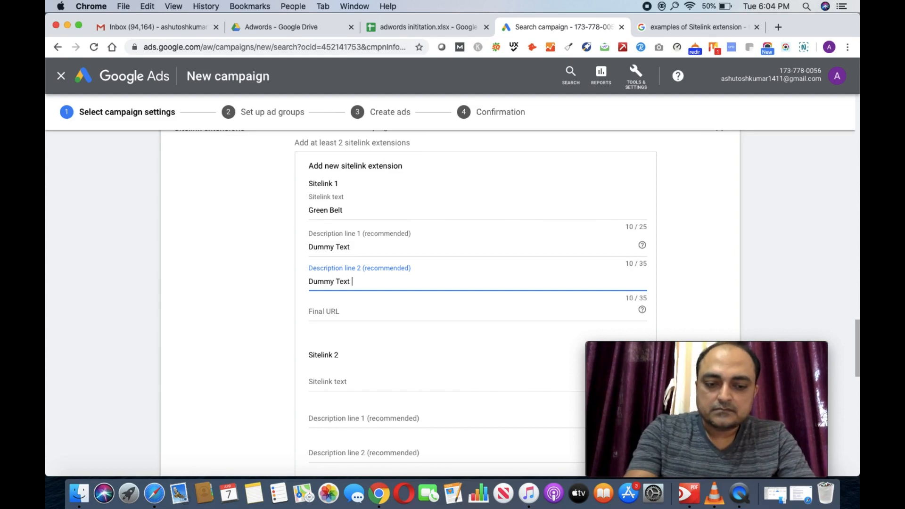
left_click(321, 313)
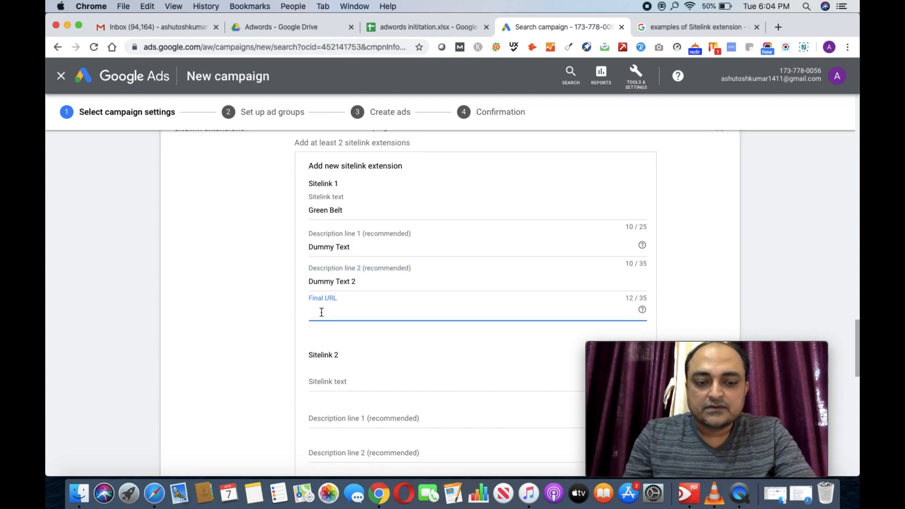
type("www.")
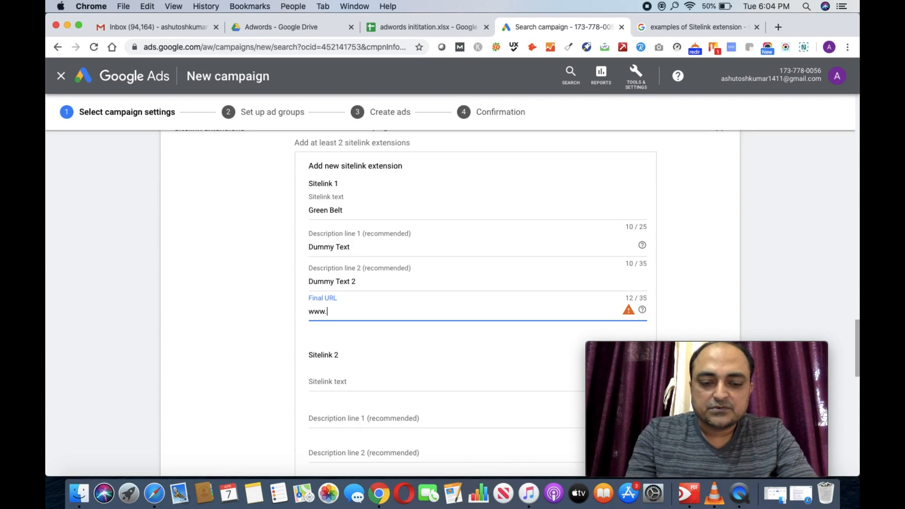
type("dmdendigit")
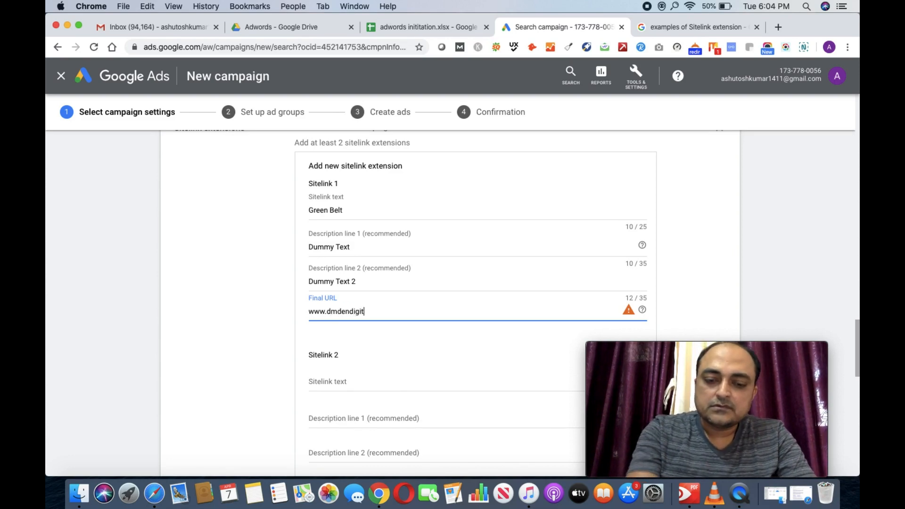
type("al.com")
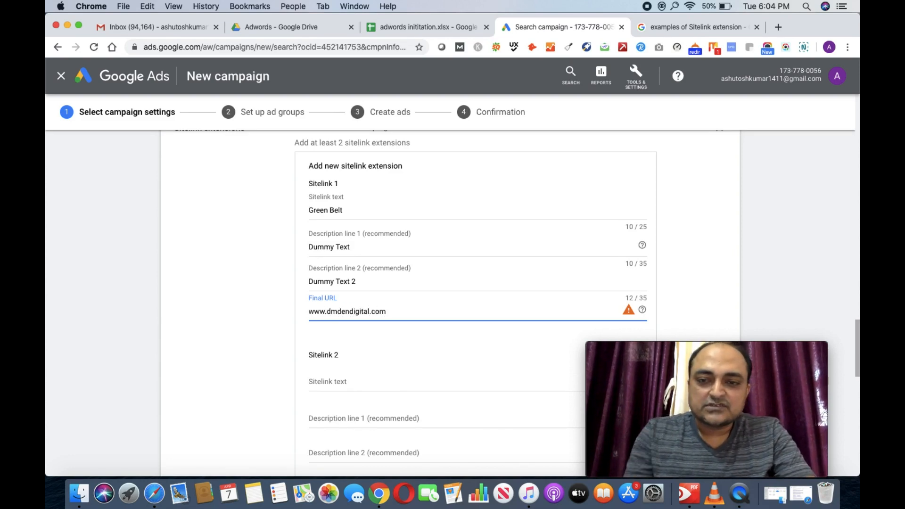
left_click(349, 331)
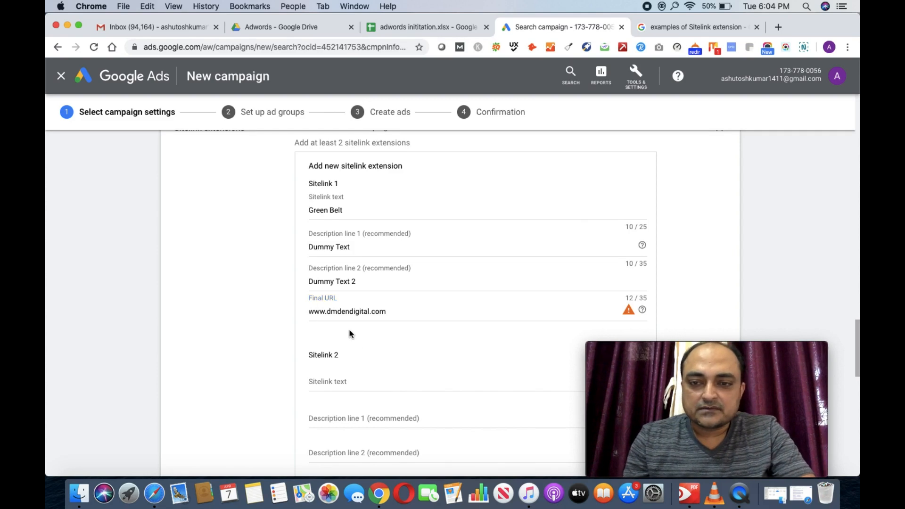
left_click(310, 312)
type("h")
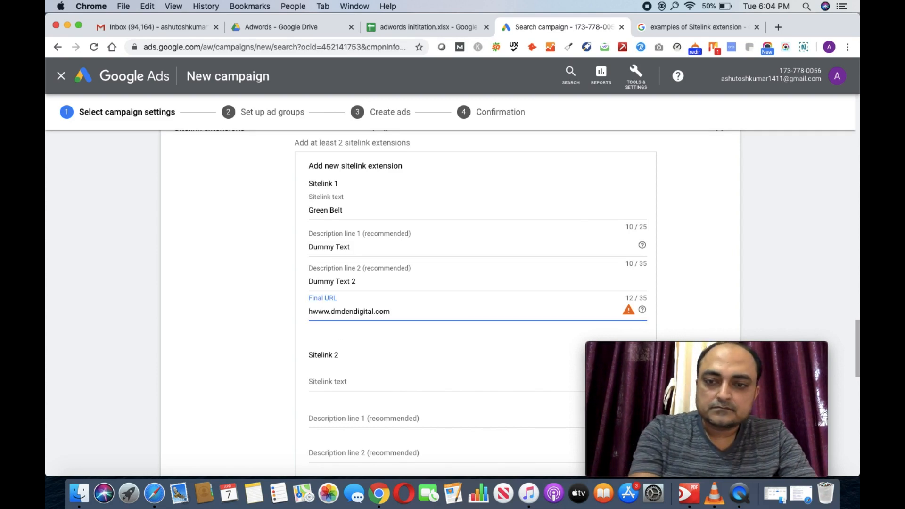
type("ttp")
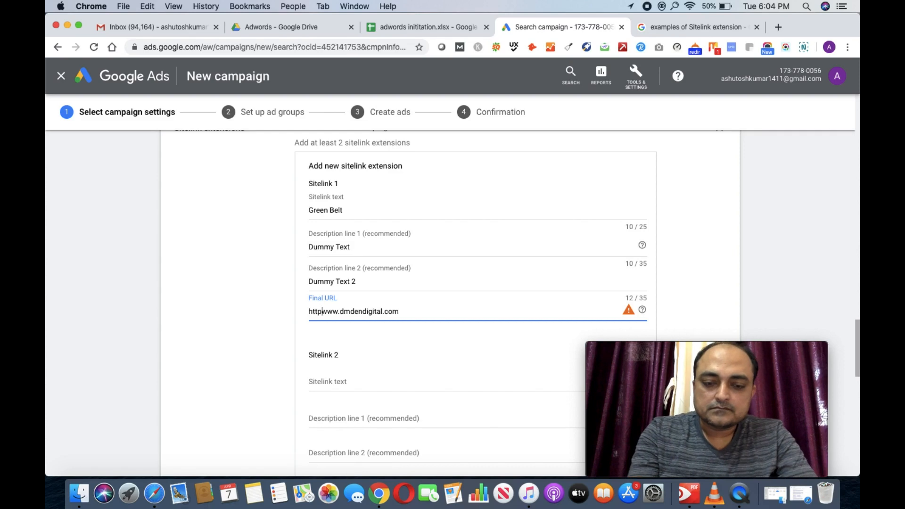
type(":")
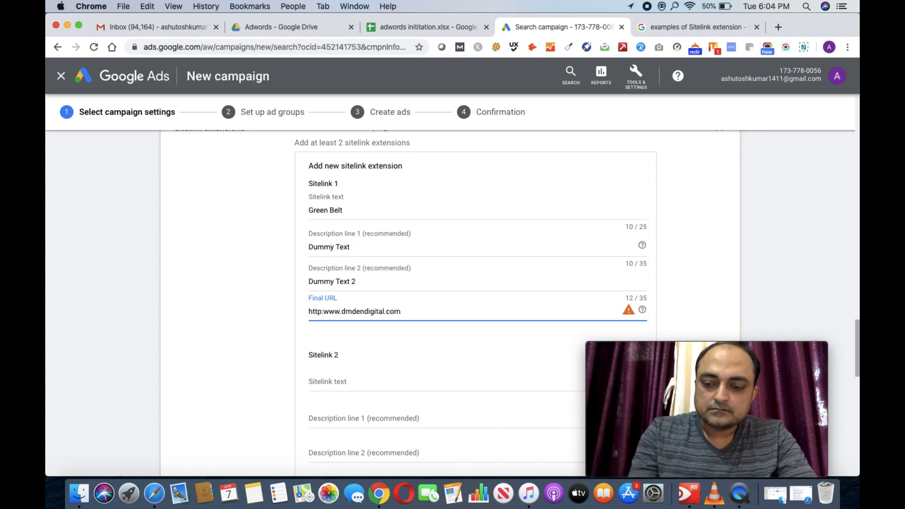
type("//")
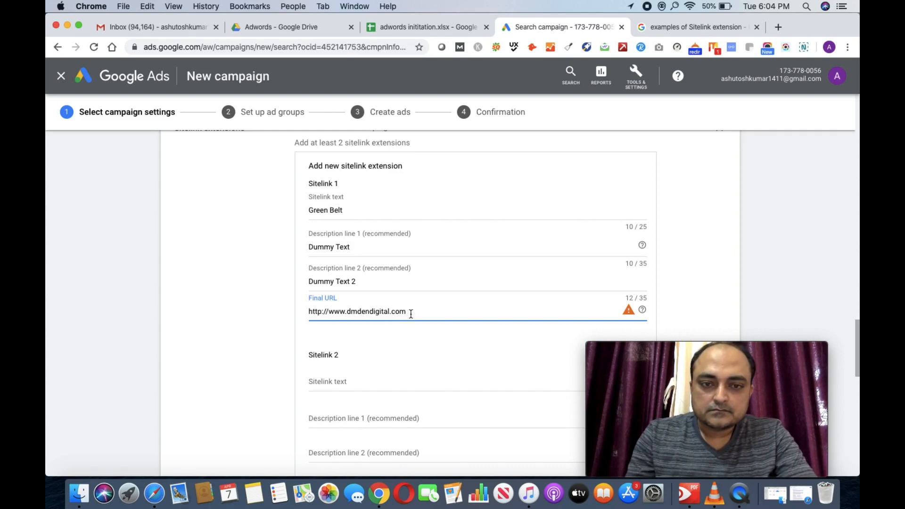
left_click(404, 339)
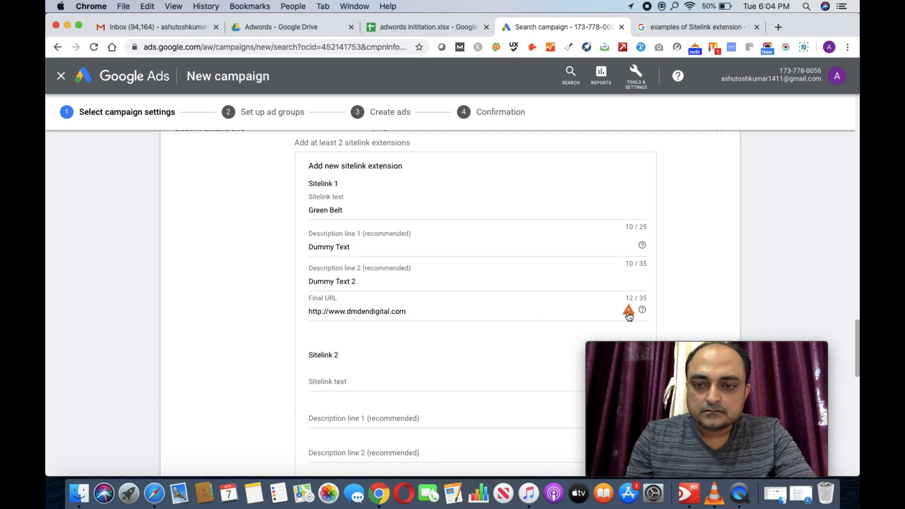
mouse_move(629, 315)
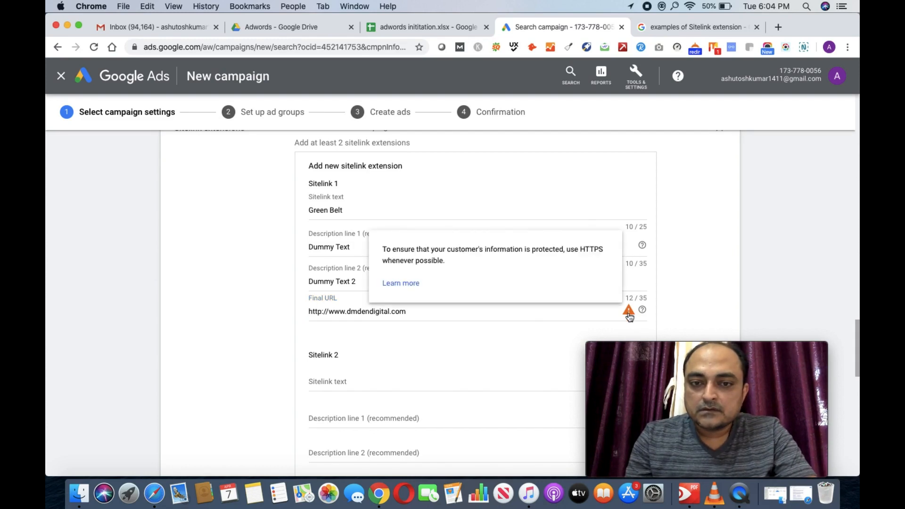
scroll(390, 350, "down", 3)
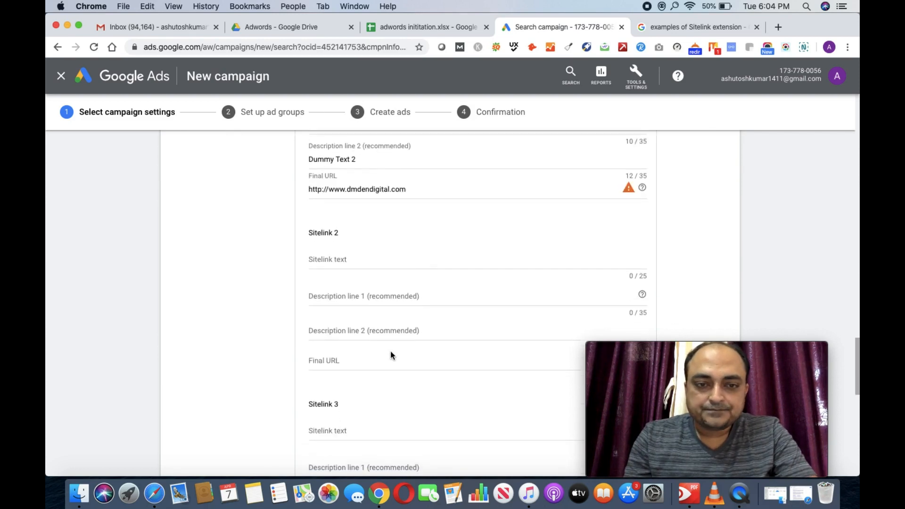
left_click(356, 261)
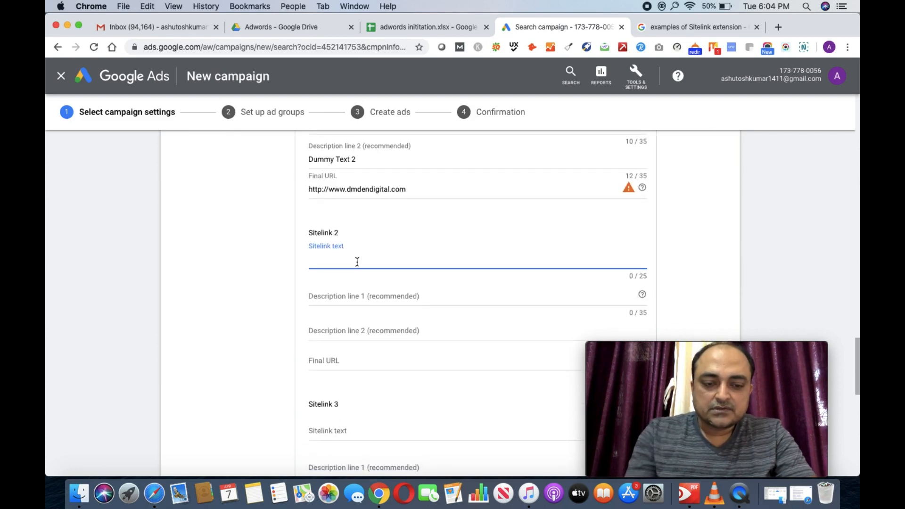
type("Yellow B")
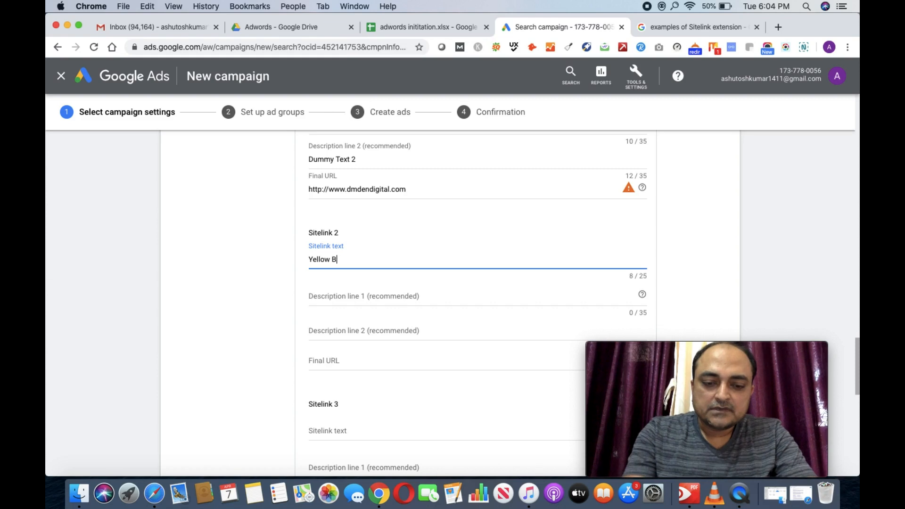
type("elt")
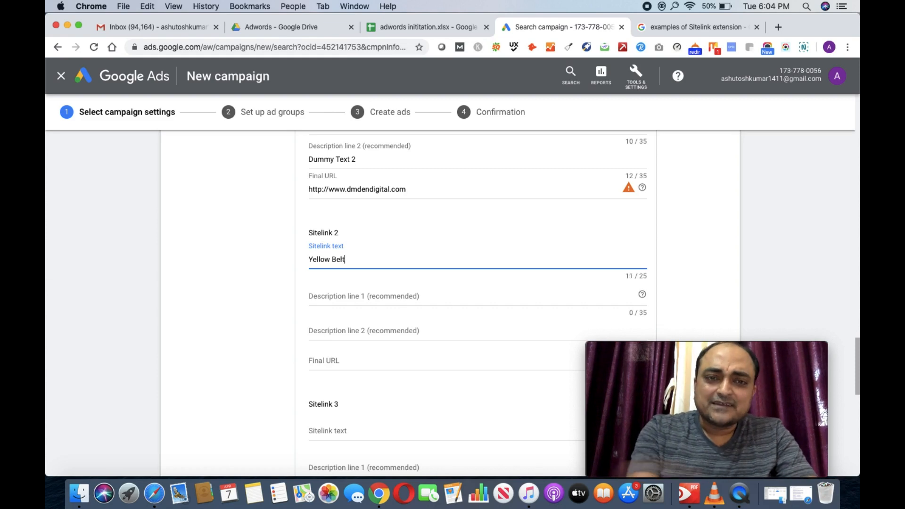
left_click(341, 296)
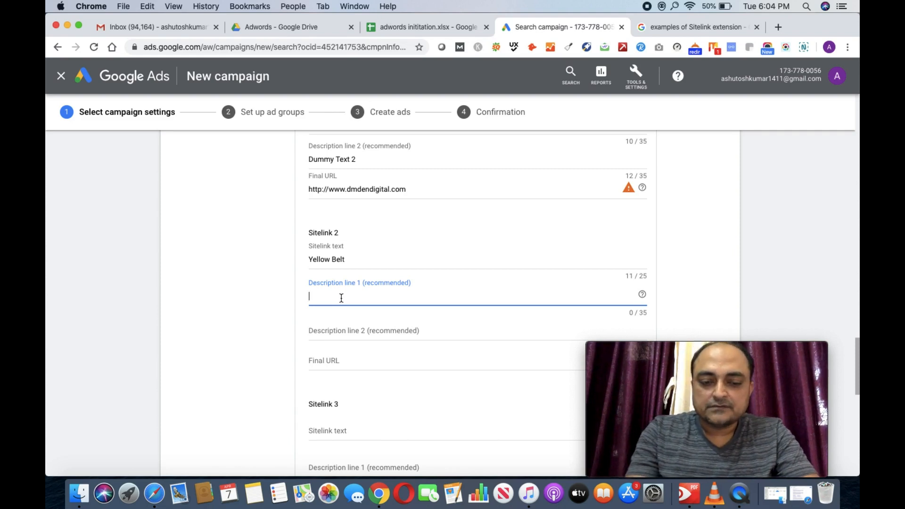
type("D Text")
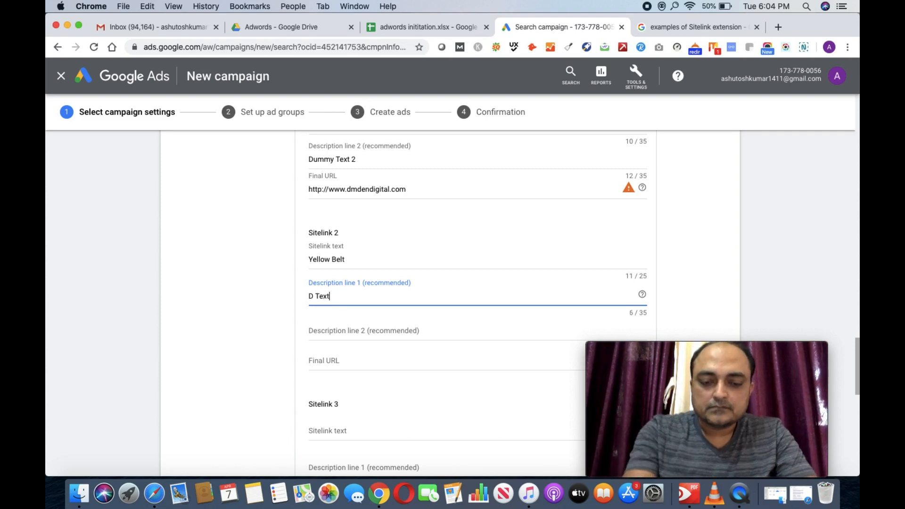
left_click(336, 329)
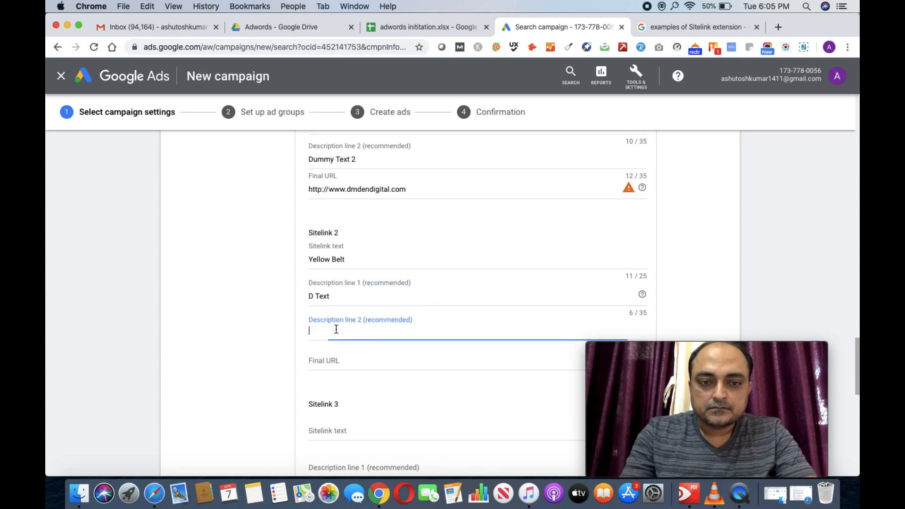
type("D Text 2")
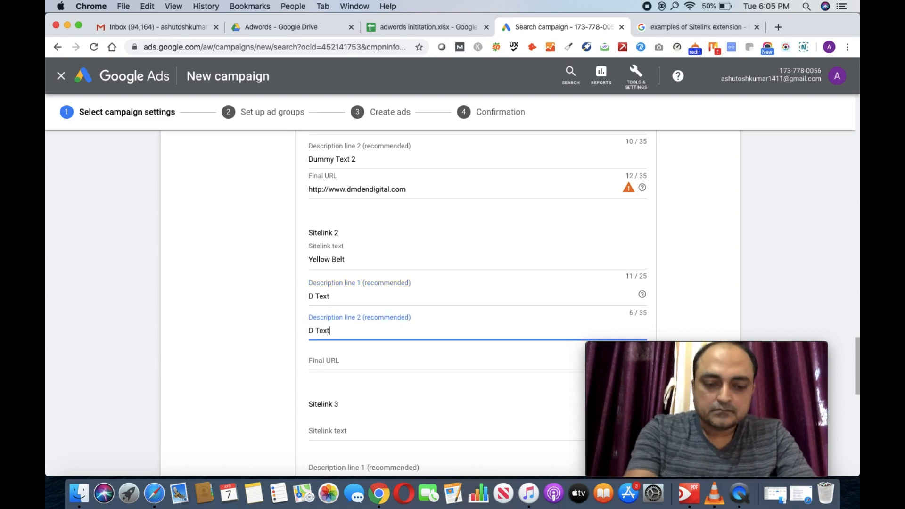
left_click(337, 354)
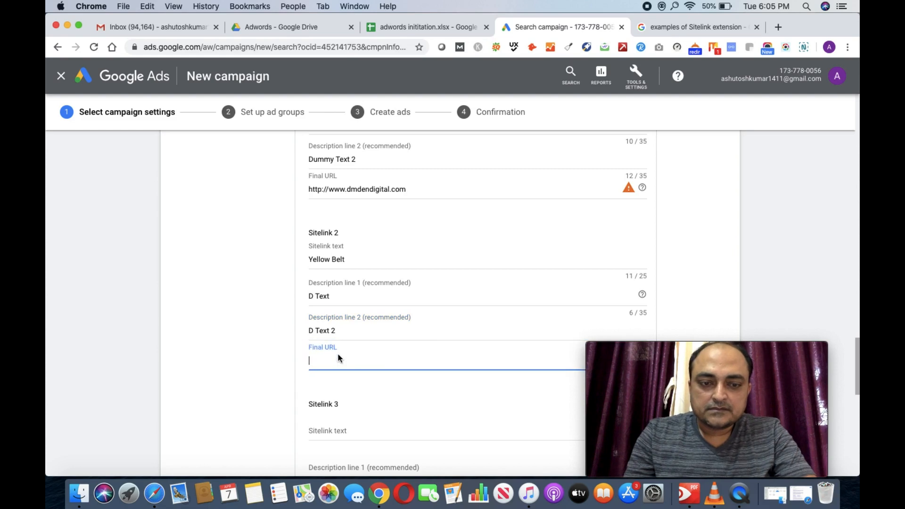
type("http")
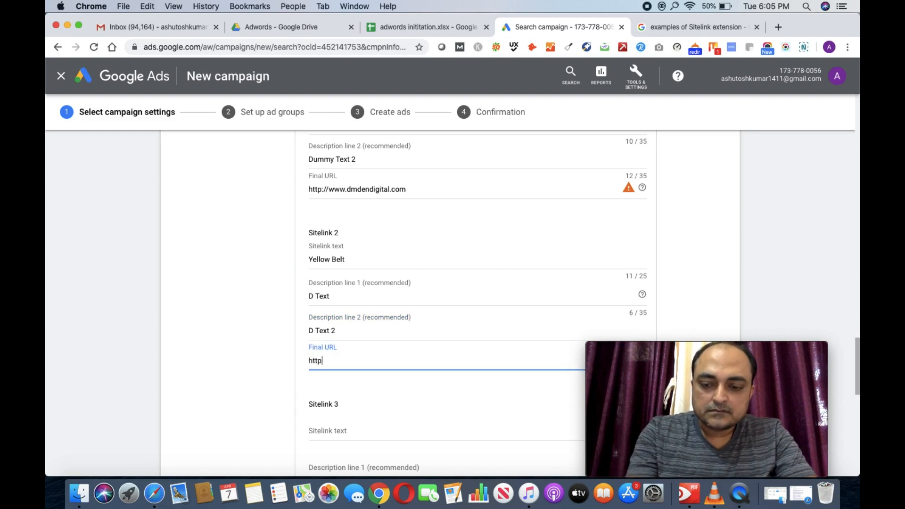
type("://www")
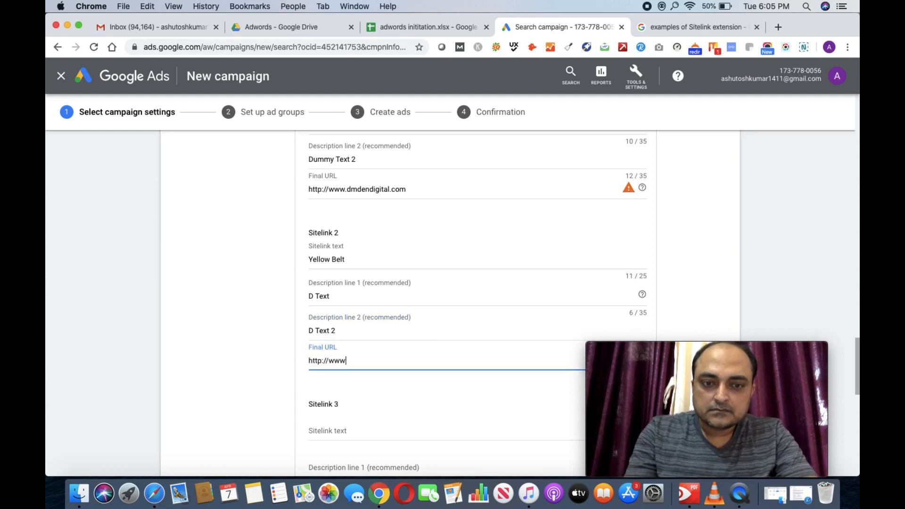
type(".dmde")
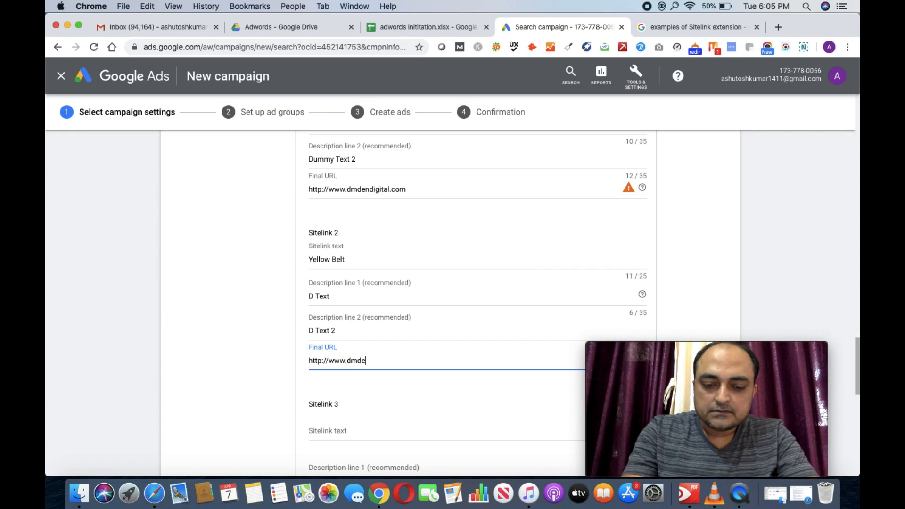
type("ndigita")
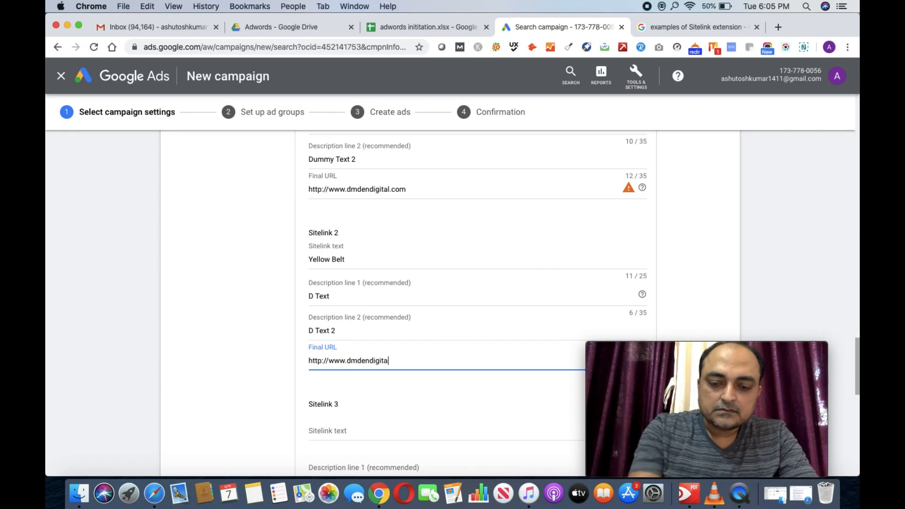
type("l.com")
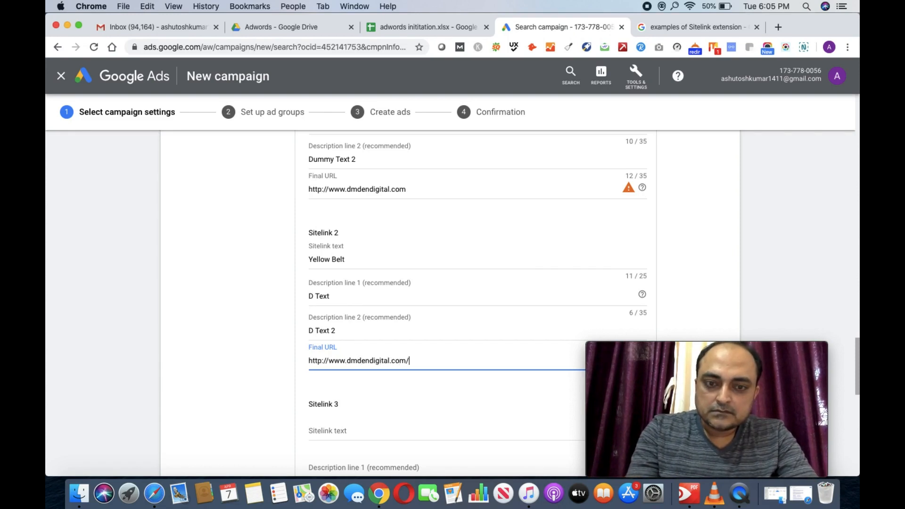
type("/about")
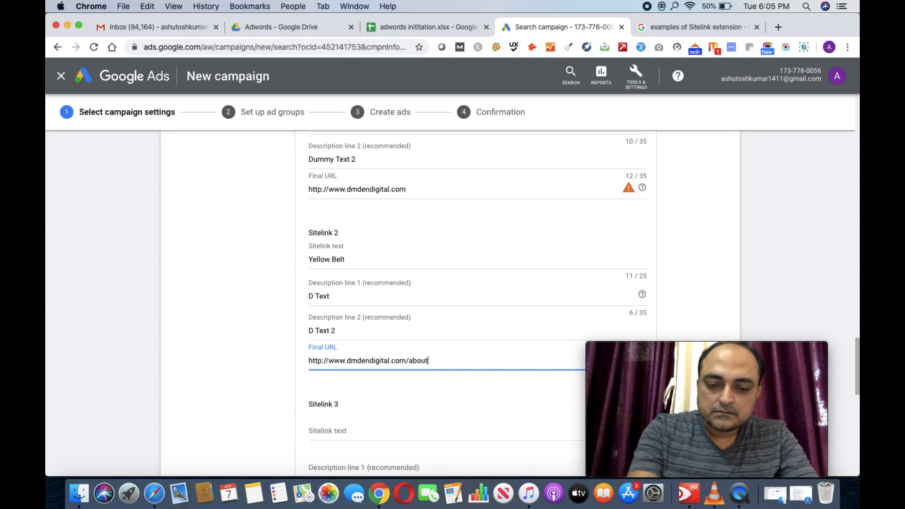
type("-us")
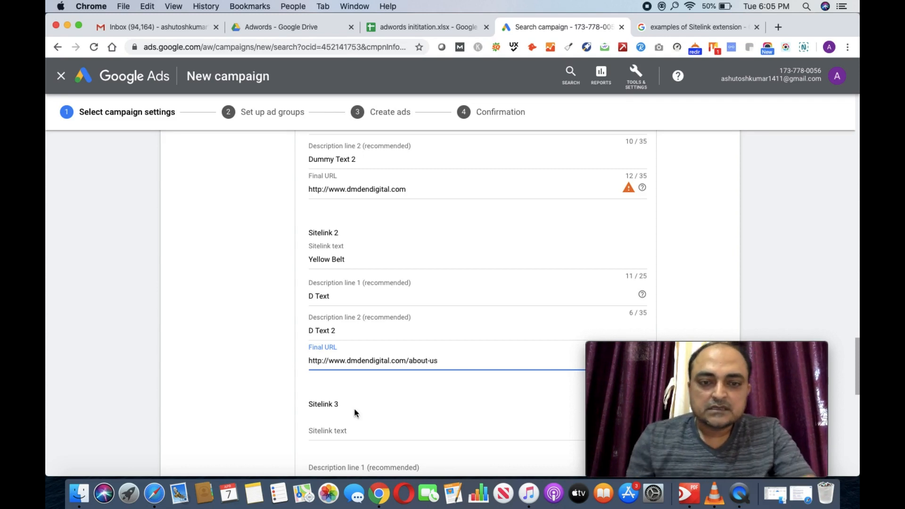
Step: Save both sitelinks and expand the call extension settings
scroll(387, 399, "down", 3)
scroll(387, 400, "down", 8)
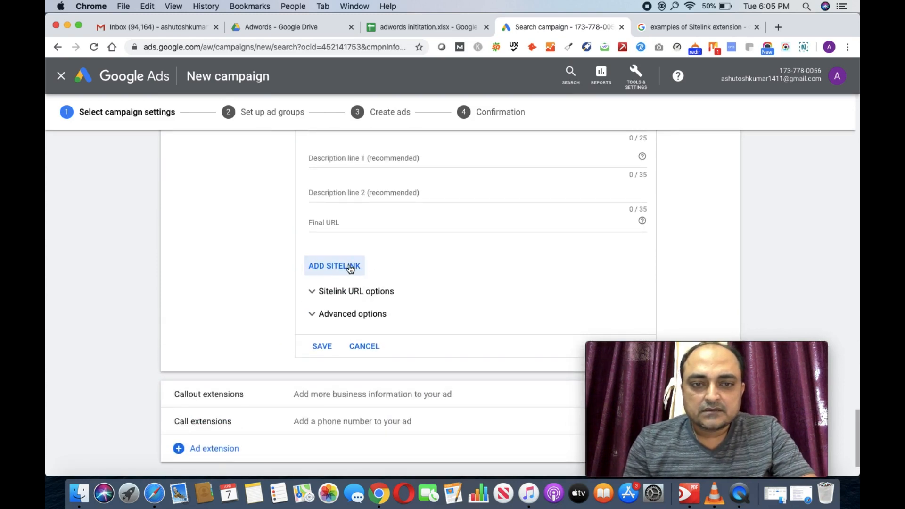
left_click(330, 347)
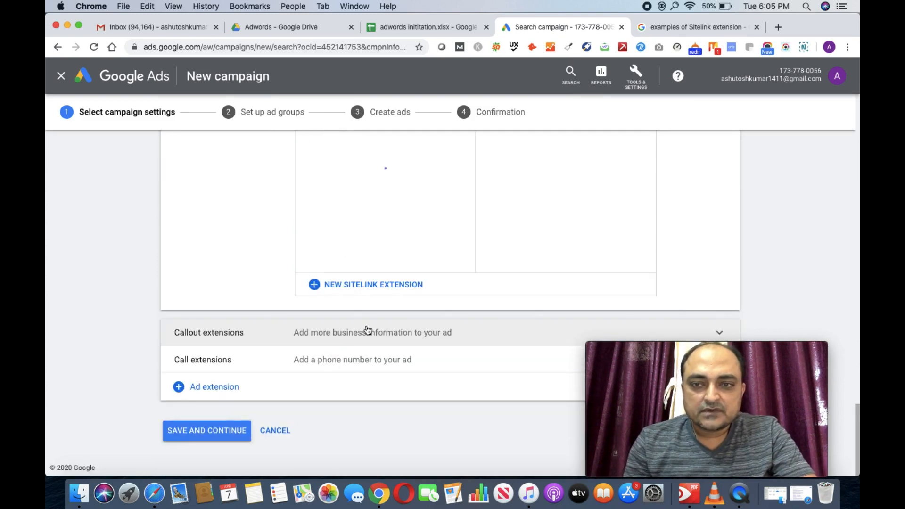
scroll(465, 281, "up", 1)
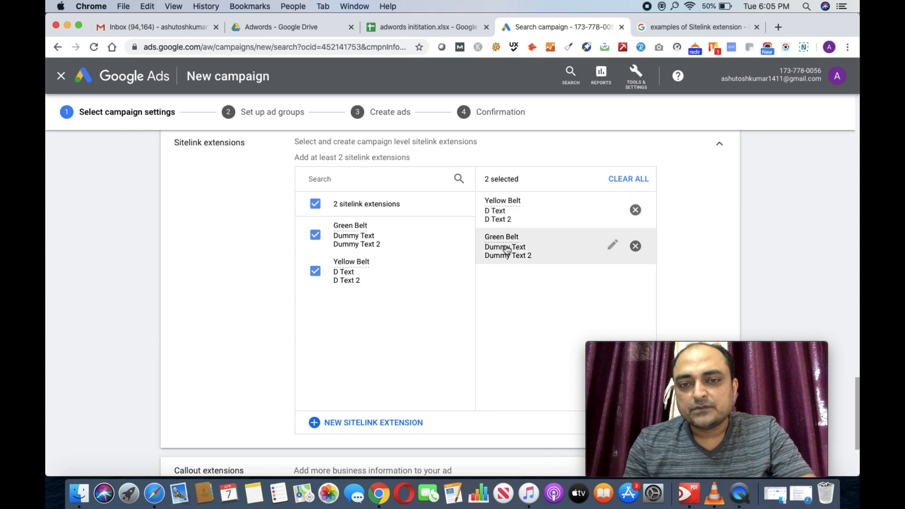
scroll(406, 363, "down", 5)
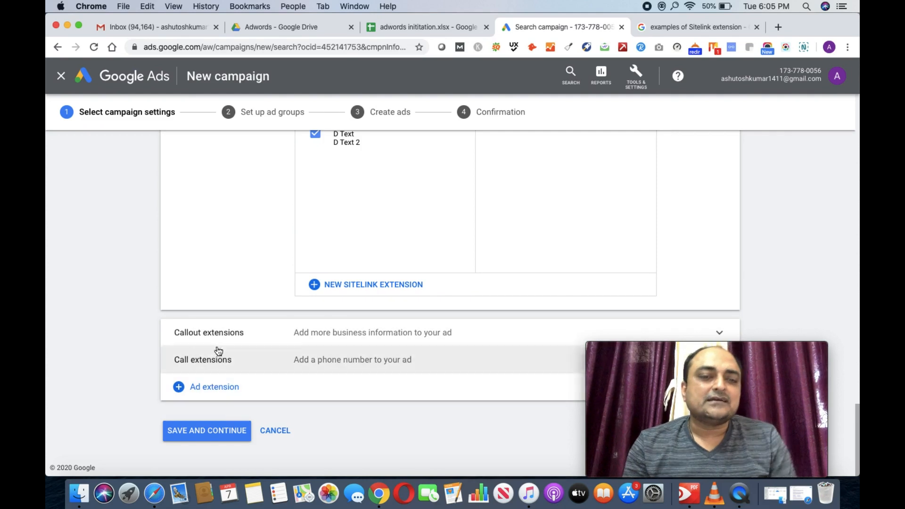
left_click(321, 361)
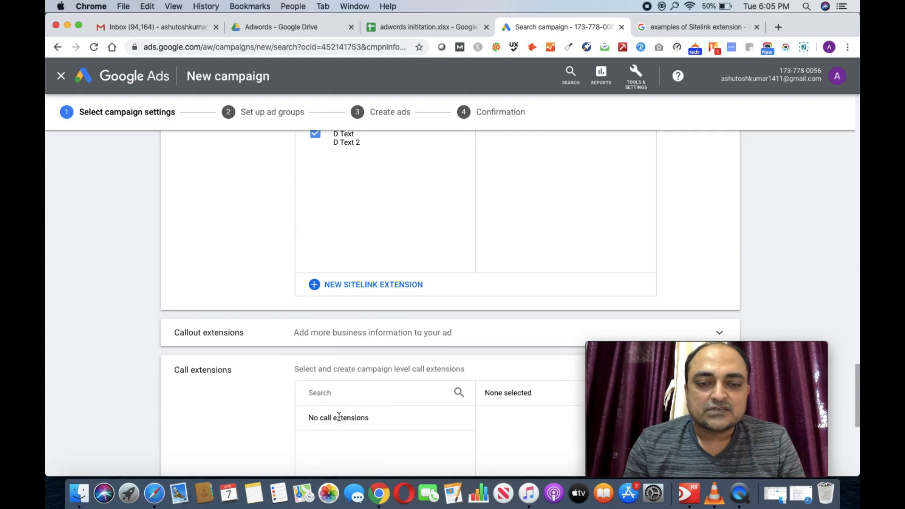
scroll(338, 416, "down", 5)
Step: Create and save a new call extension with India as the country and the business phone number
left_click(352, 354)
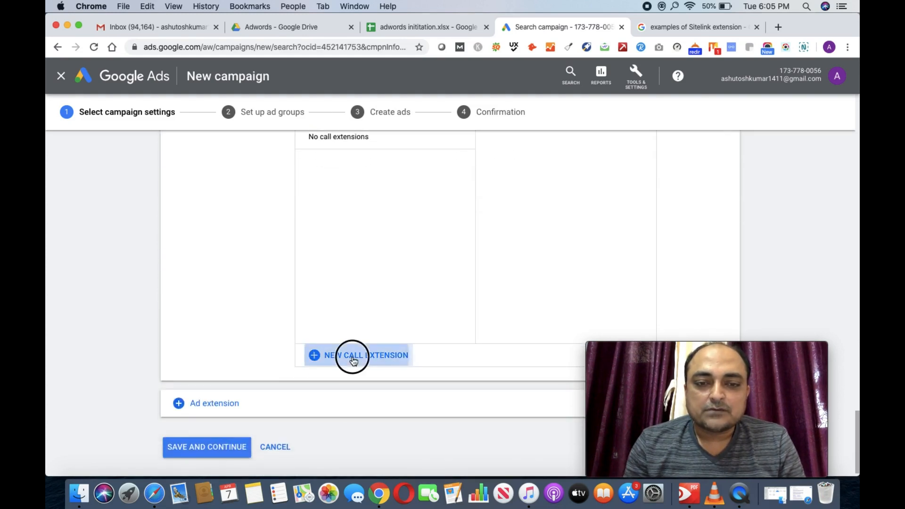
left_click(390, 263)
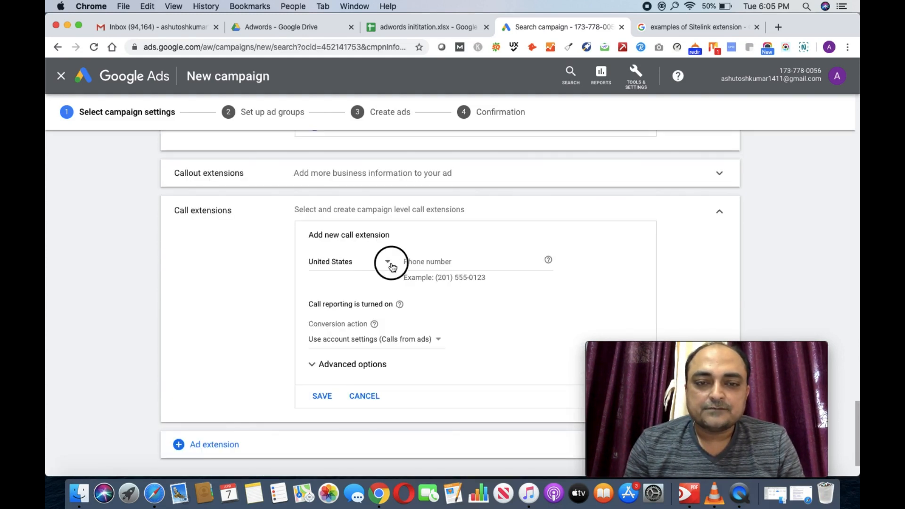
key("i")
key("n")
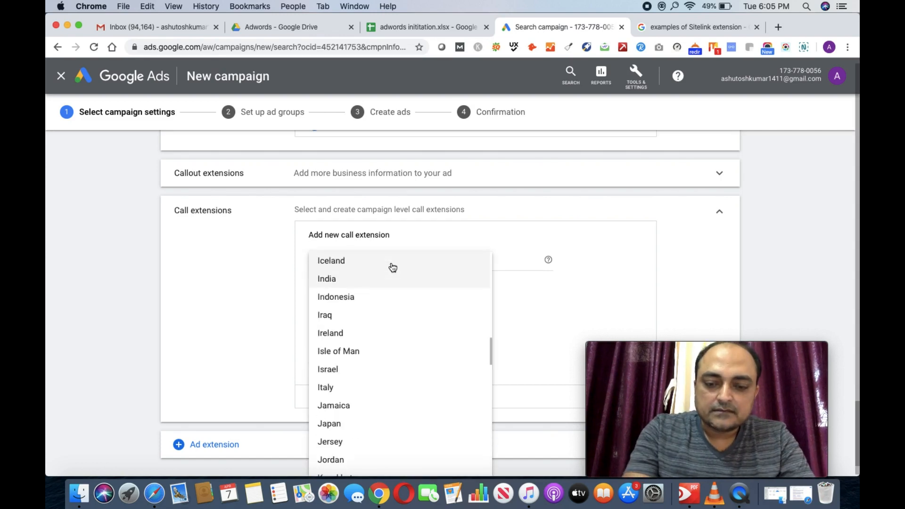
left_click(333, 281)
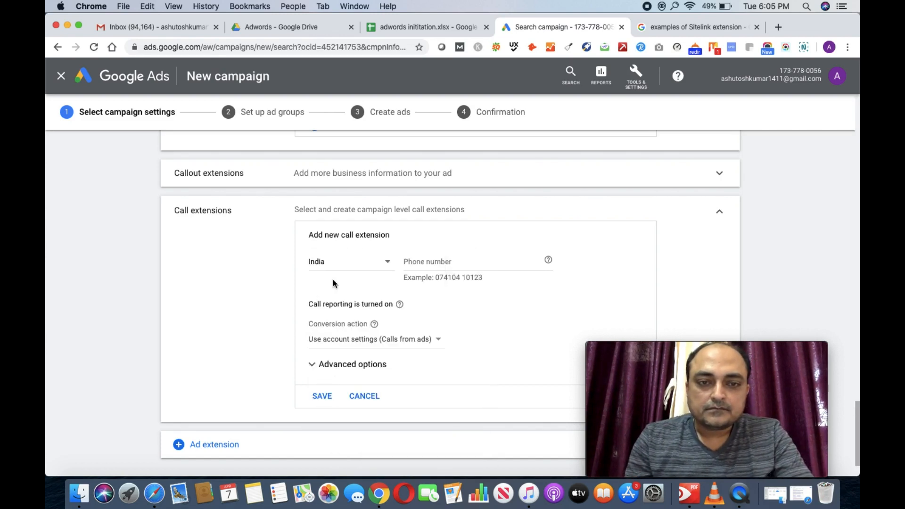
left_click(459, 268)
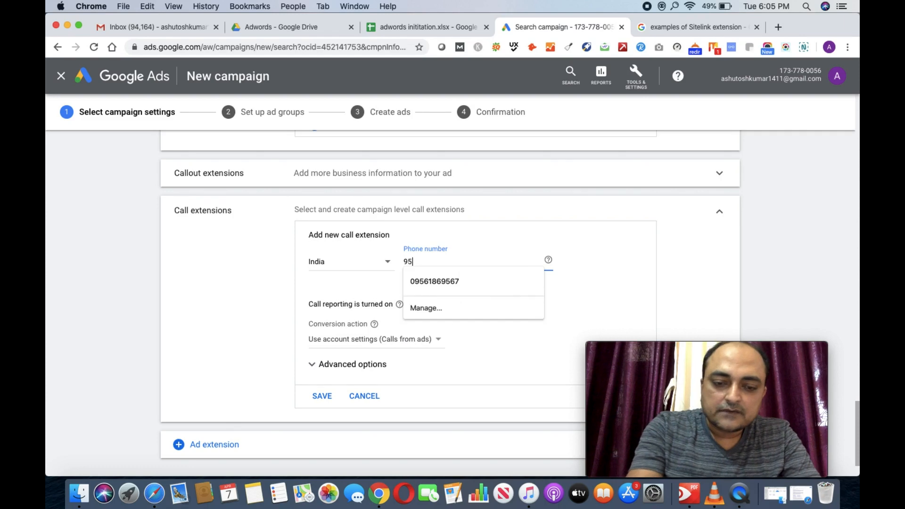
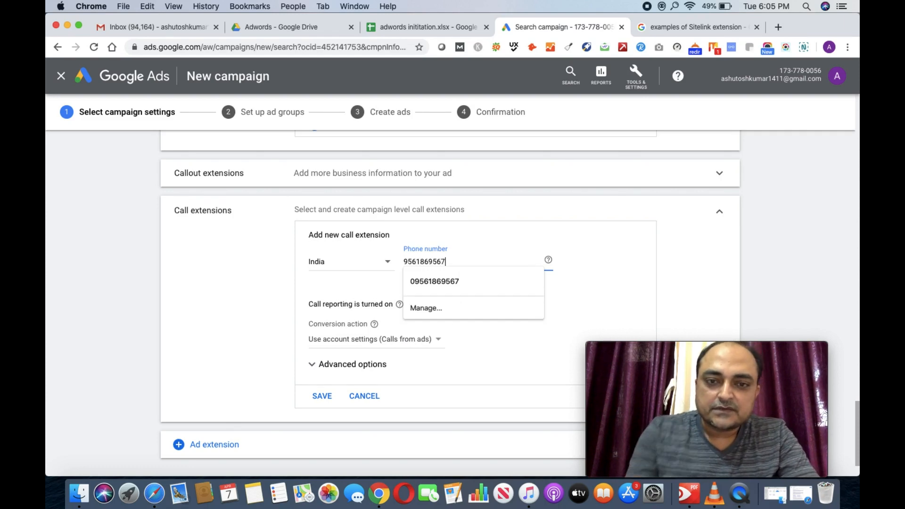
left_click(603, 276)
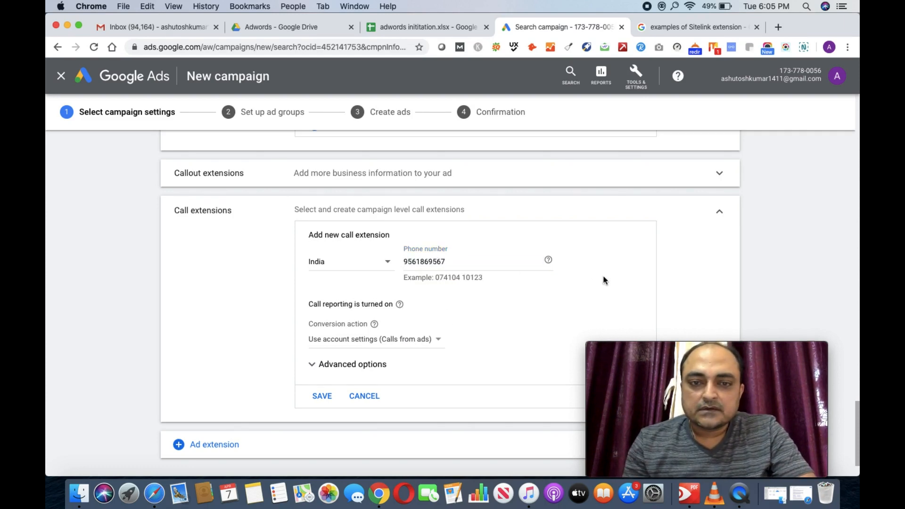
scroll(356, 335, "down", 2)
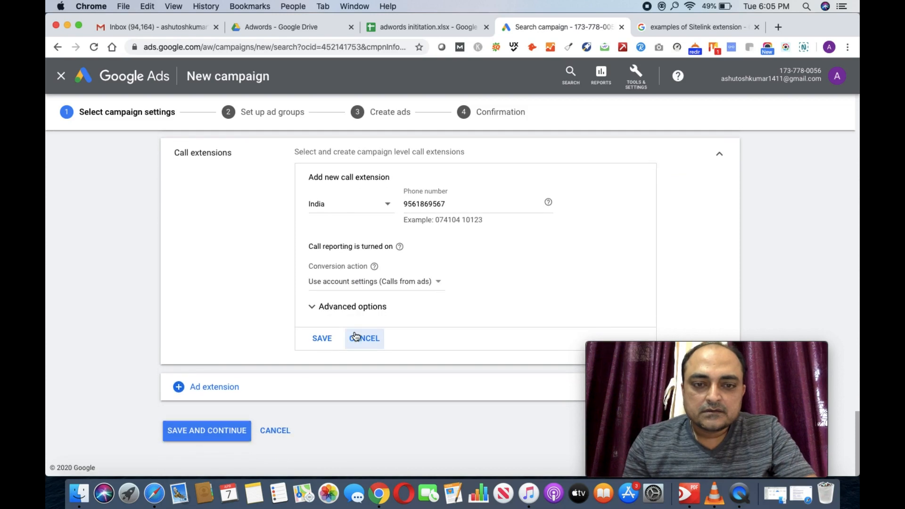
left_click(324, 337)
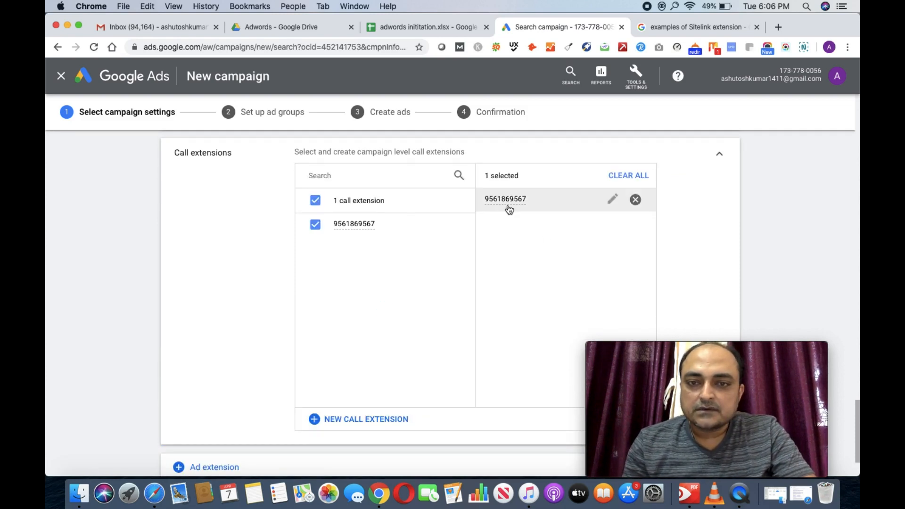
scroll(217, 348, "down", 3)
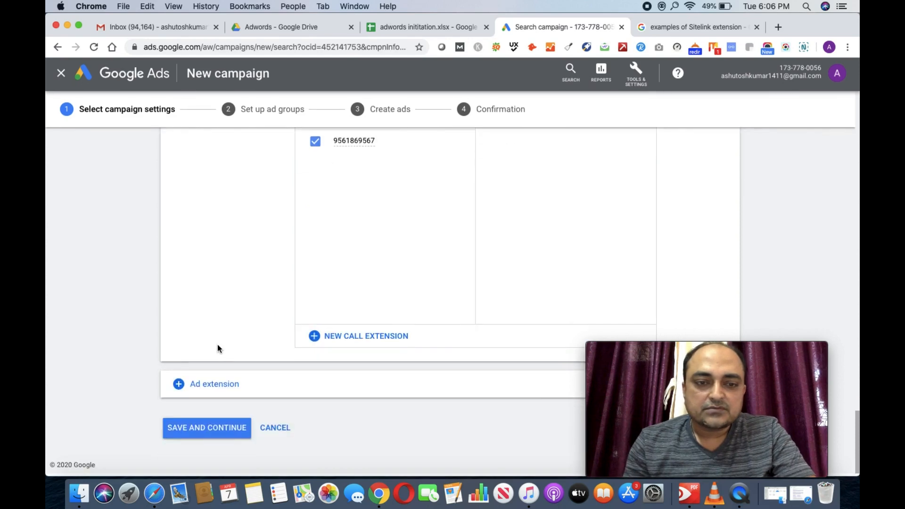
Step: Look through the other ad extension types without adding one, then save and continue
left_click(185, 388)
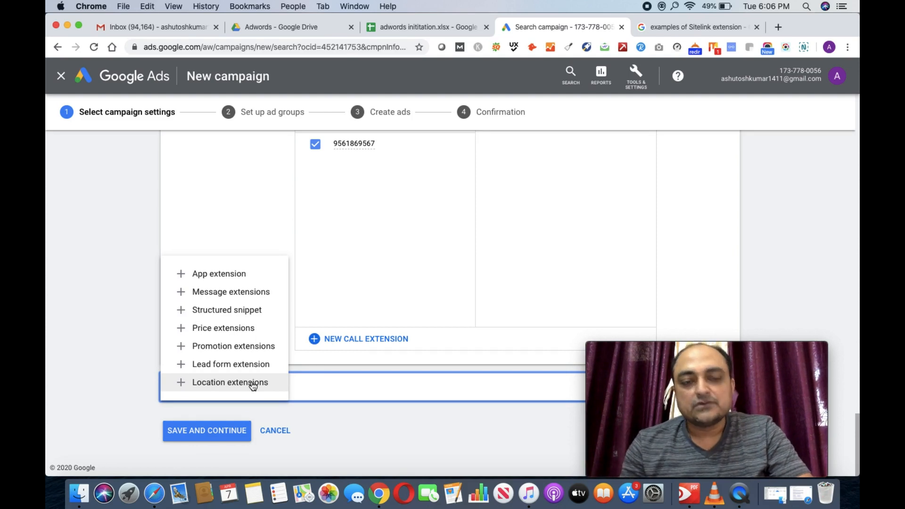
left_click(319, 420)
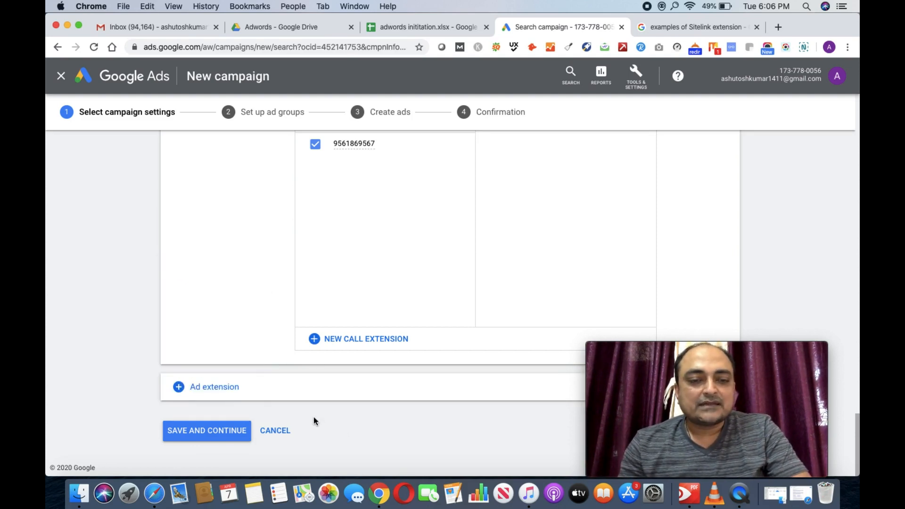
left_click(214, 432)
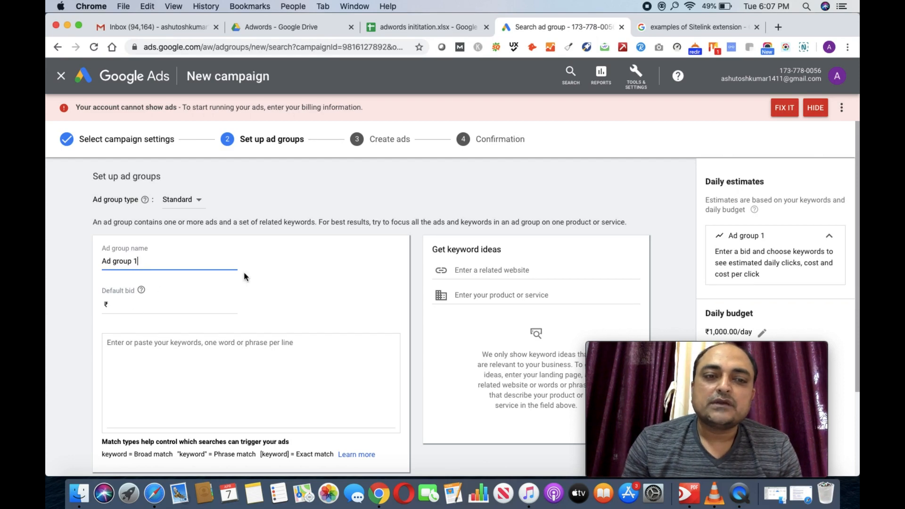
Step: Once ad group setup loads, open the Tools & Settings menu
left_click(636, 78)
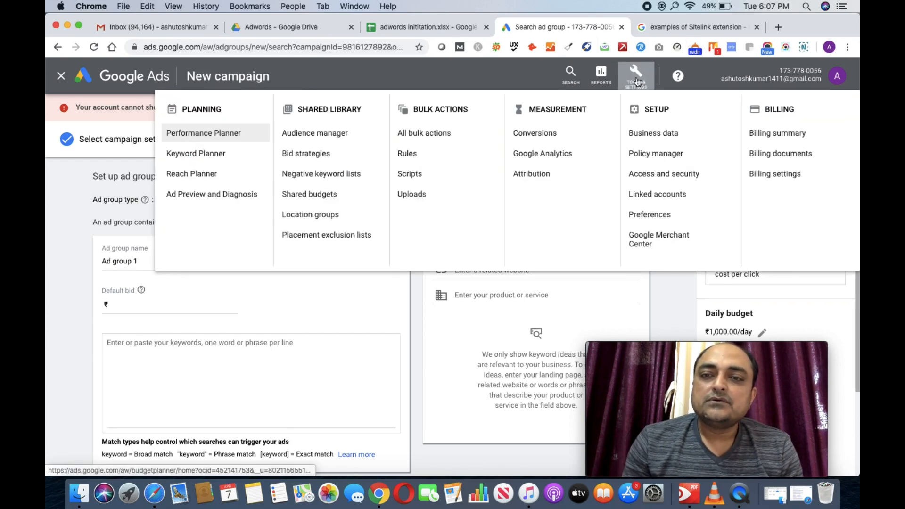
Step: Stay on the ad group page and open Keyword Planner in a separate new tab
left_click(214, 162)
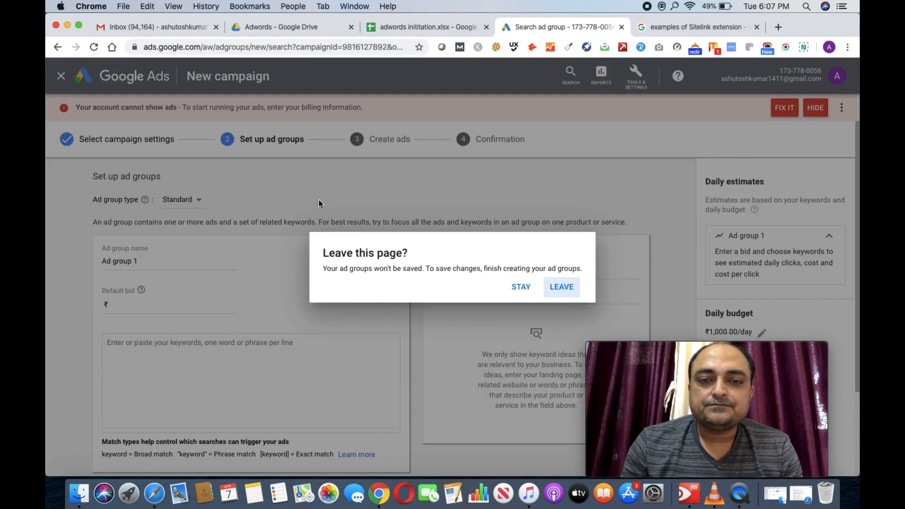
left_click(518, 286)
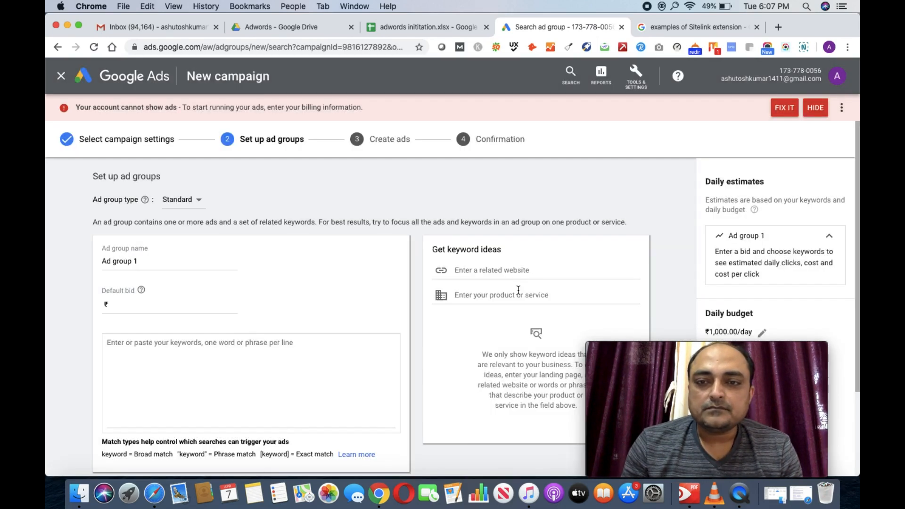
left_click(637, 75)
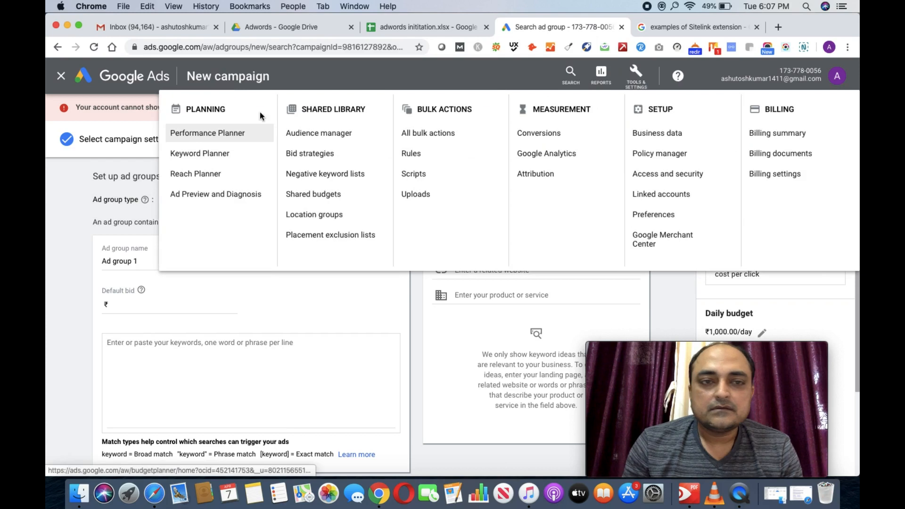
right_click(200, 153)
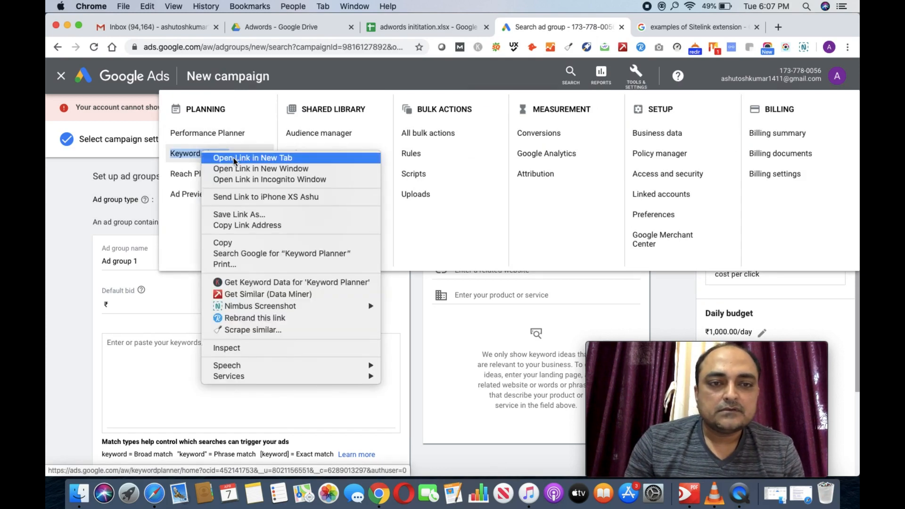
left_click(234, 158)
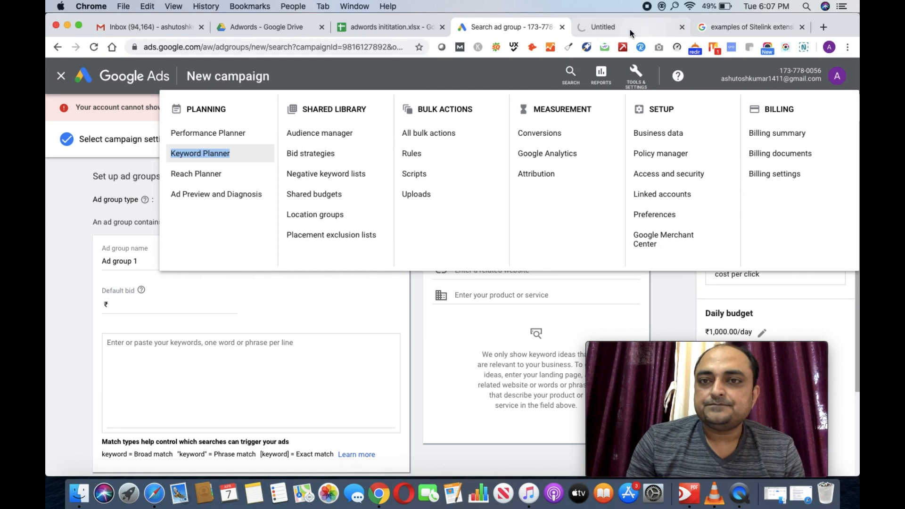
left_click(630, 29)
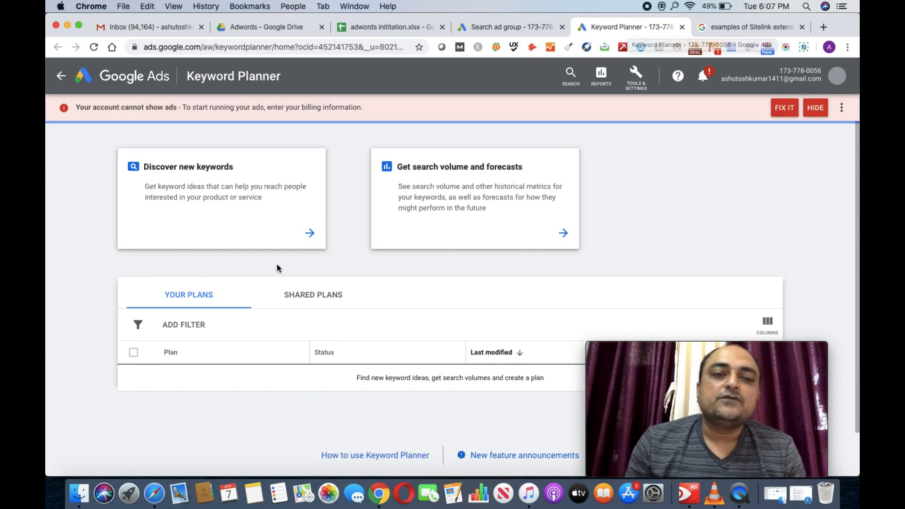
Step: Discover keyword ideas for Six Sigma, Six Sigma Training, Six Sigma Course and Six Sigma Certification
left_click(309, 238)
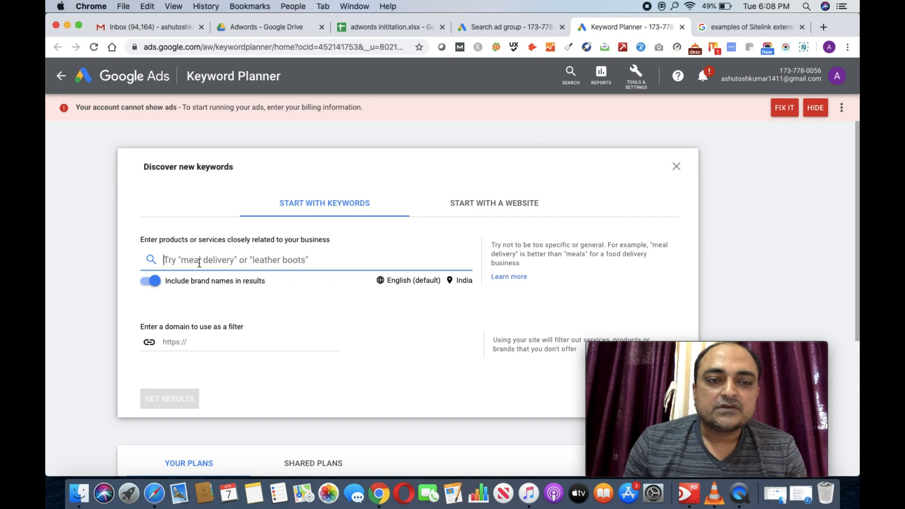
type("Si")
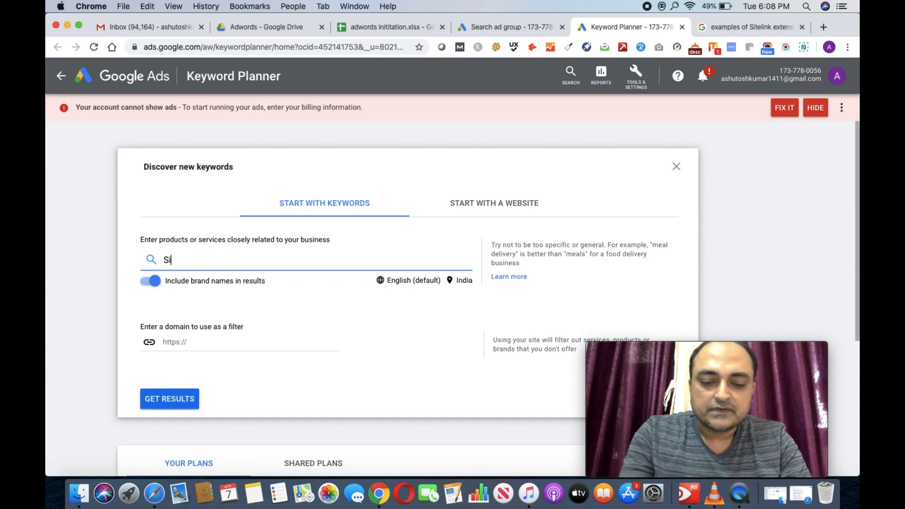
type("x Sig")
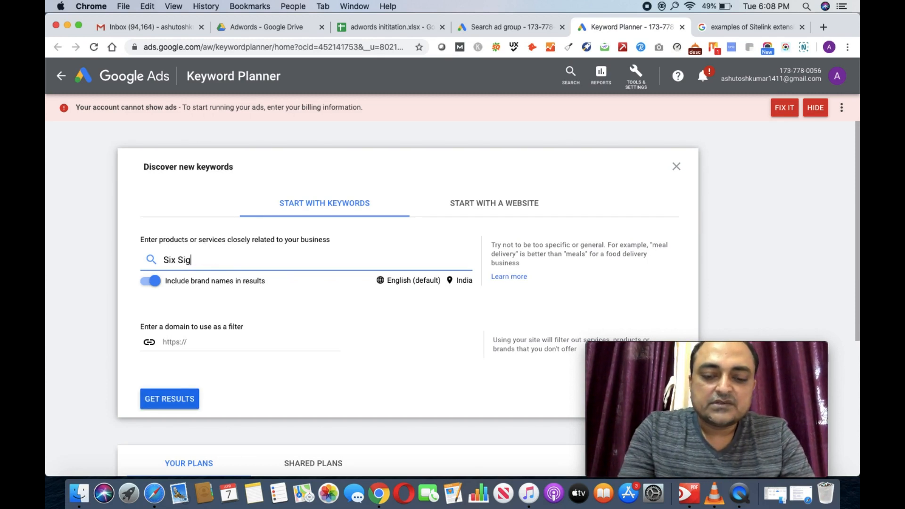
type("ma")
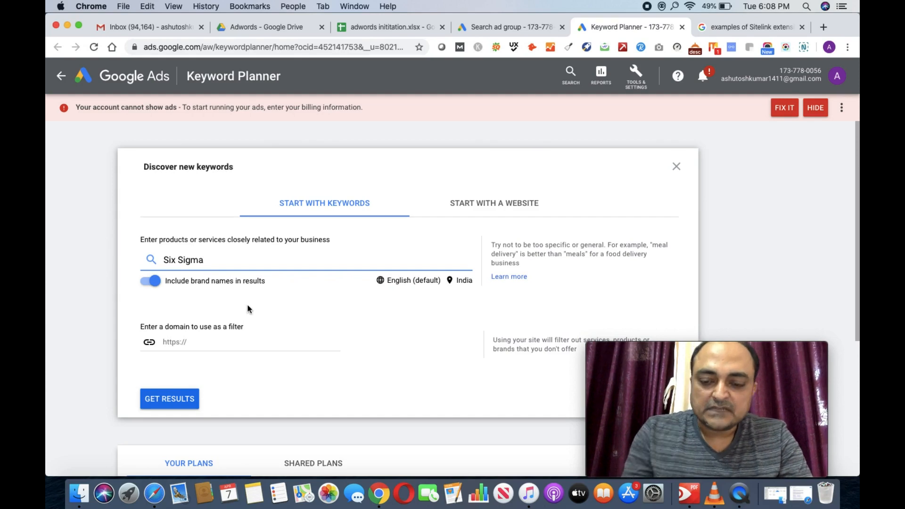
key("Return")
type("Si")
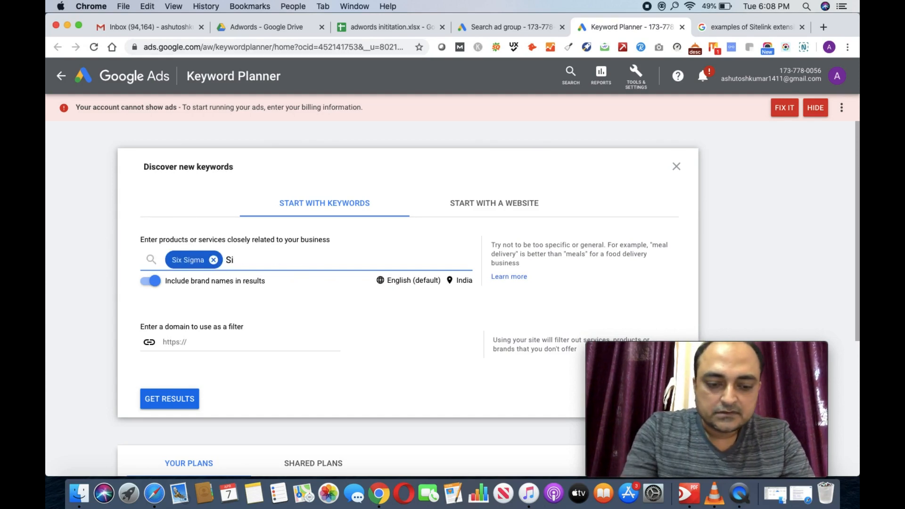
type("x S")
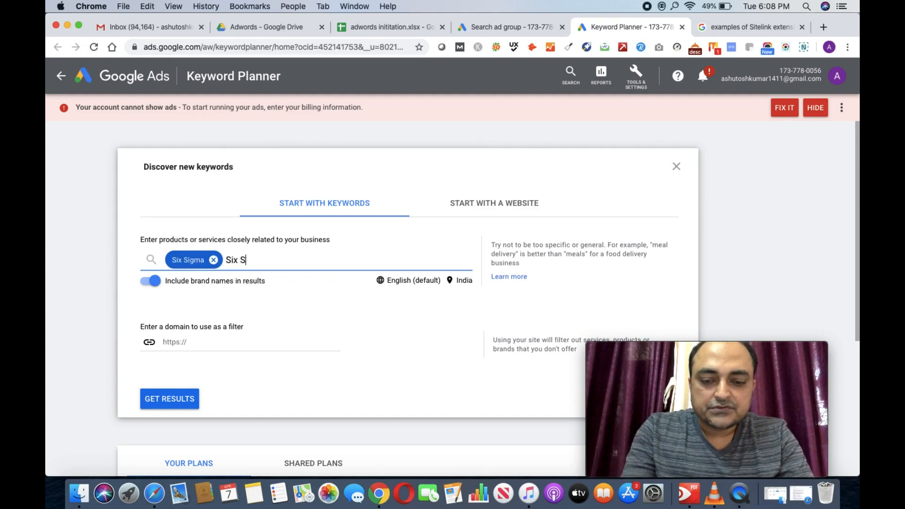
type("igma T")
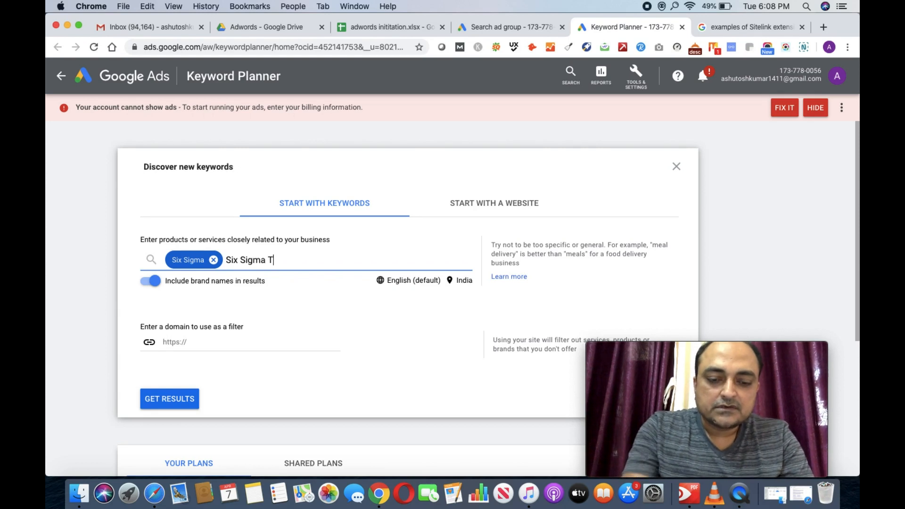
type("raining")
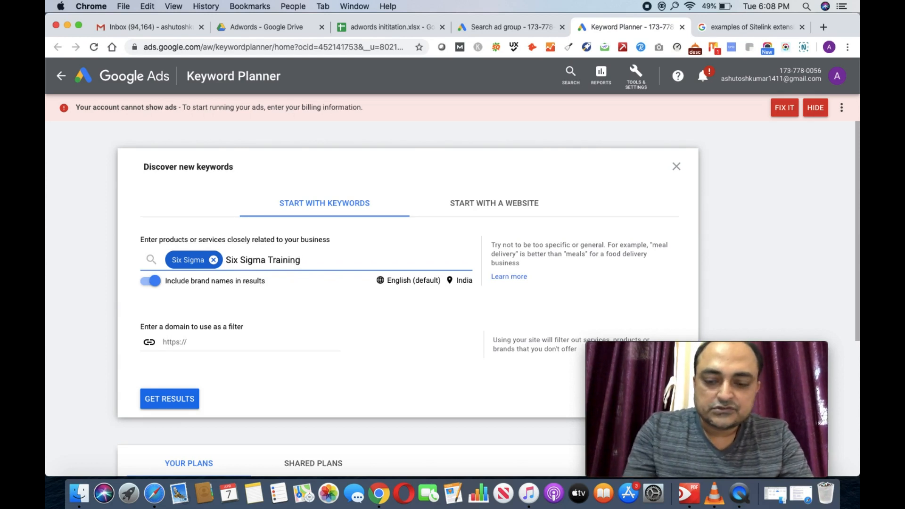
type(",")
type("Si")
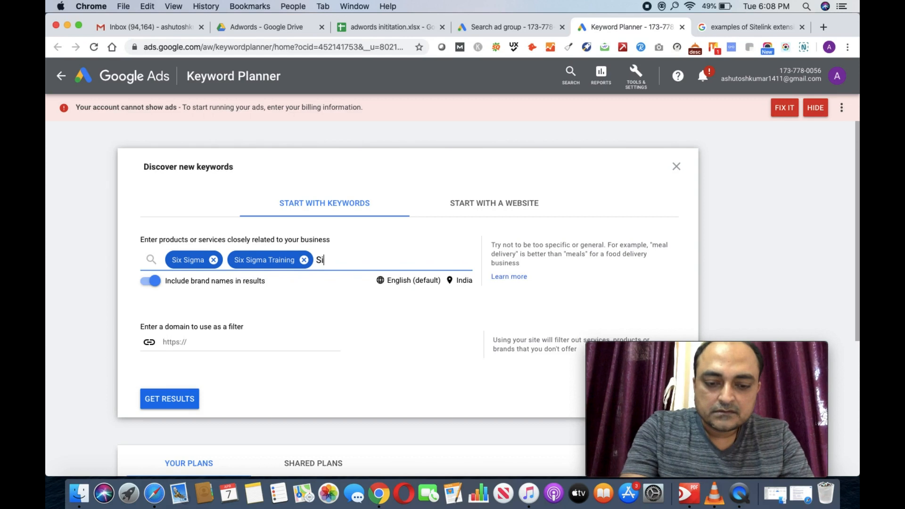
type("x Sigma ")
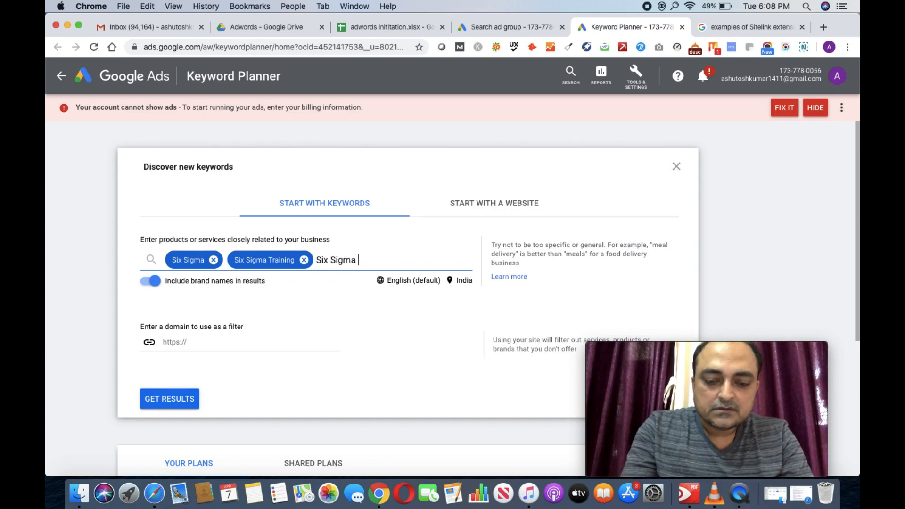
type("Course")
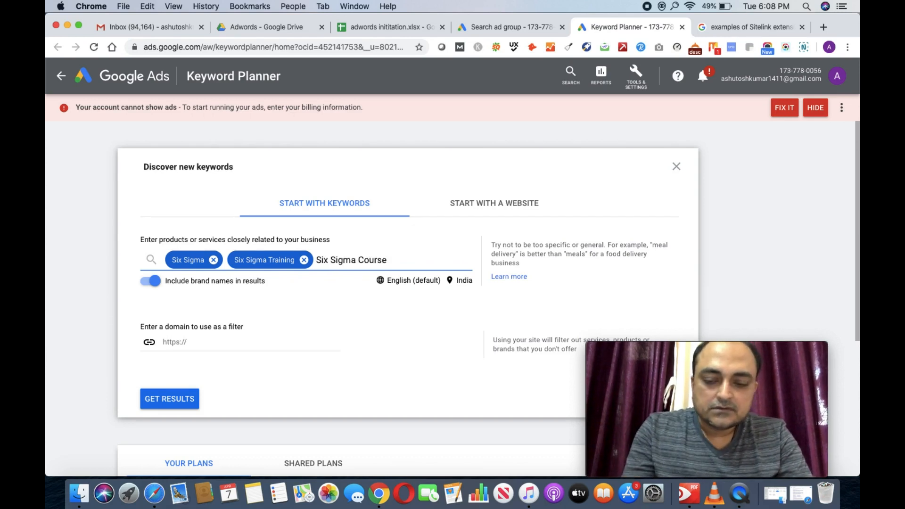
type(",Si")
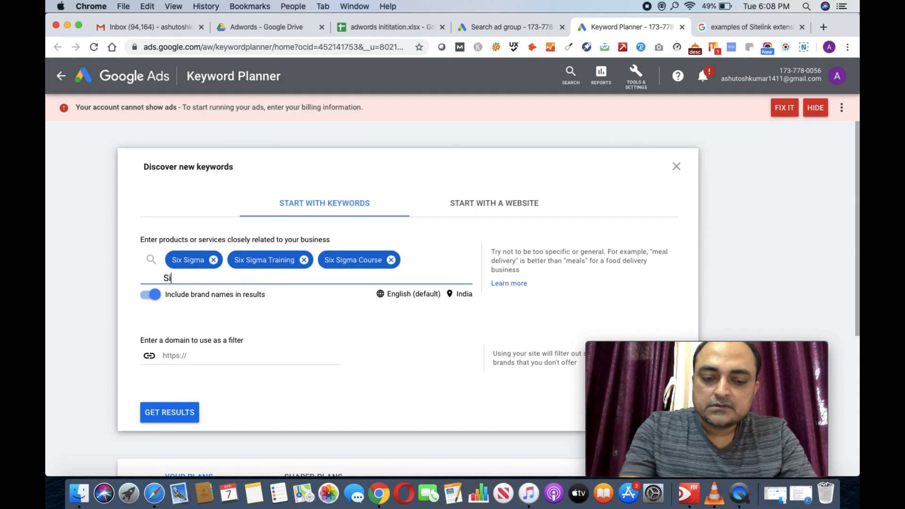
type("x Sigma ")
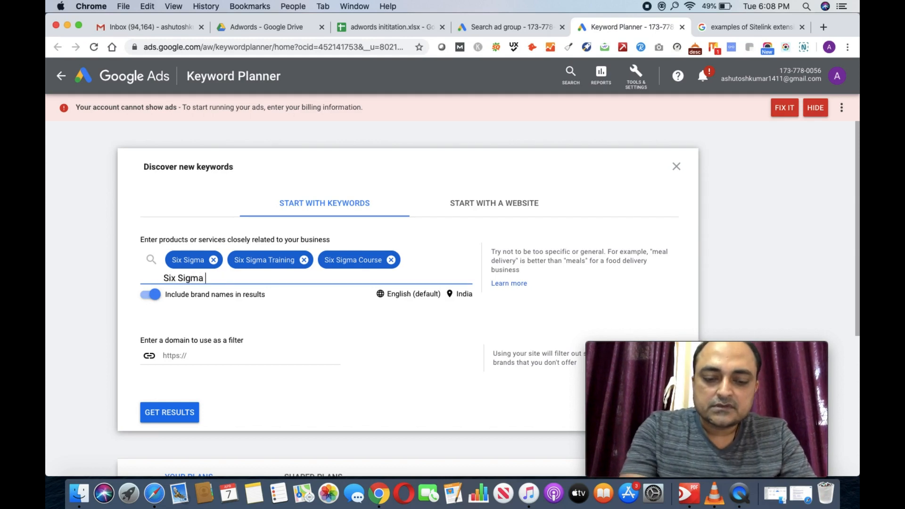
type("Certification")
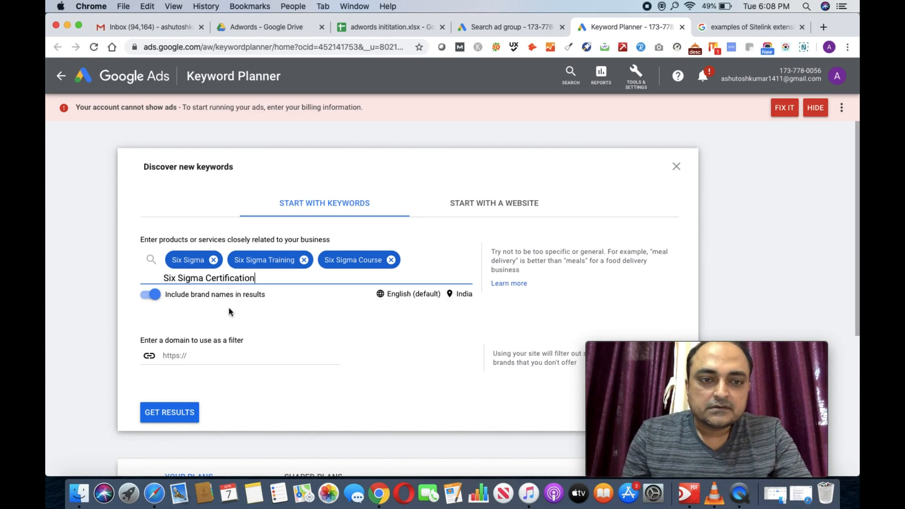
key("Return")
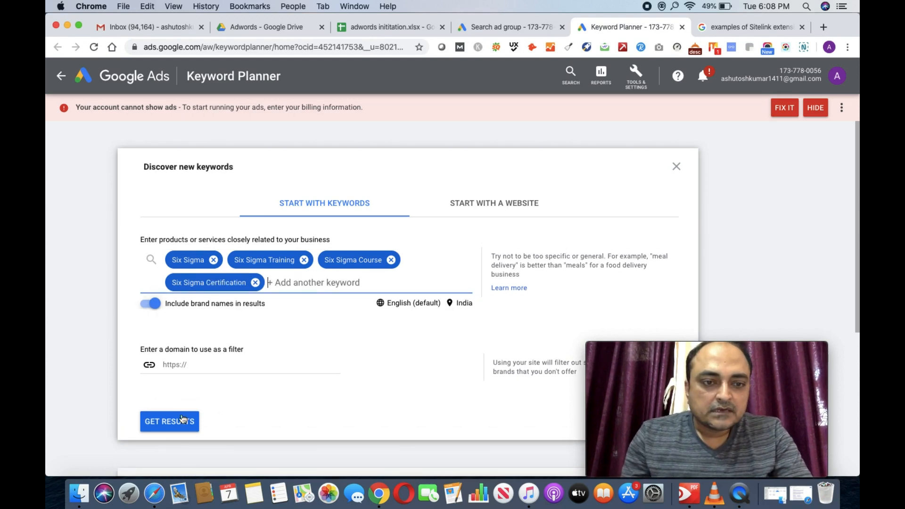
left_click(173, 426)
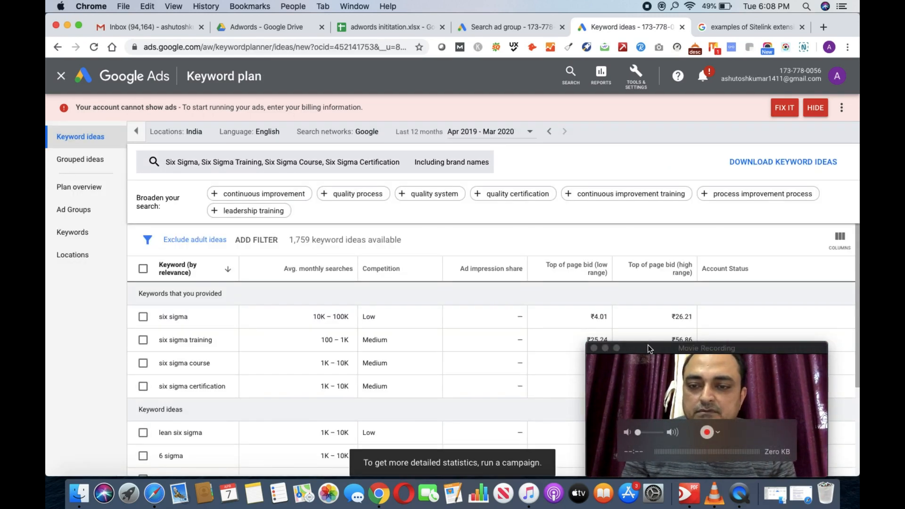
Step: Review the India keyword ideas, such as lean six sigma and six sigma green belt, with bid ranges
left_click_drag(647, 348, 700, 31)
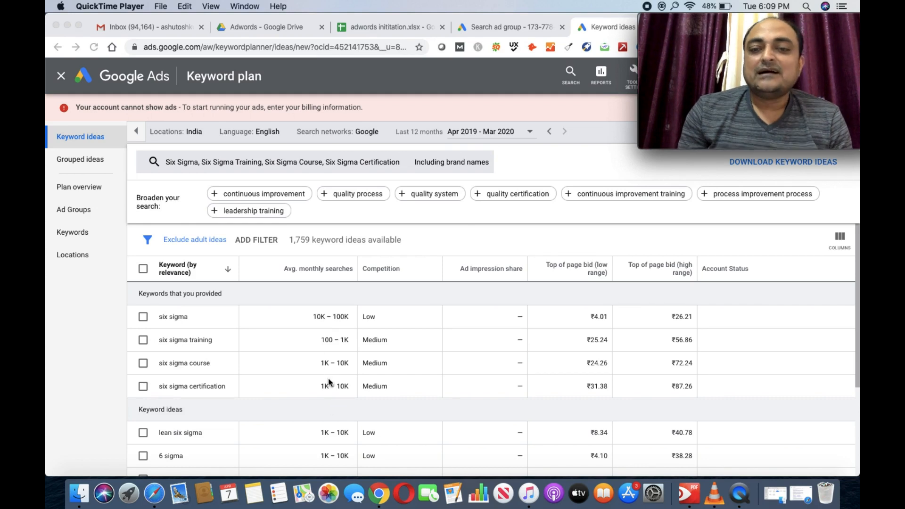
scroll(271, 363, "down", 2)
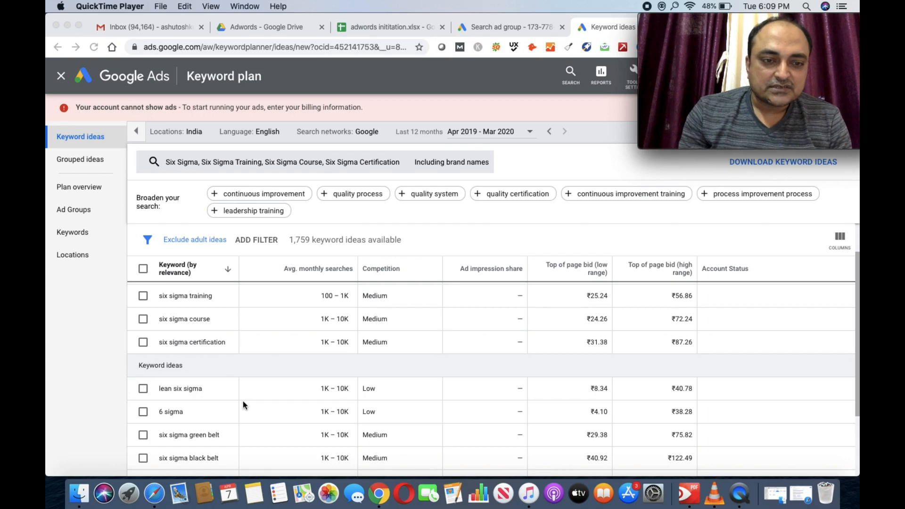
scroll(242, 404, "down", 1)
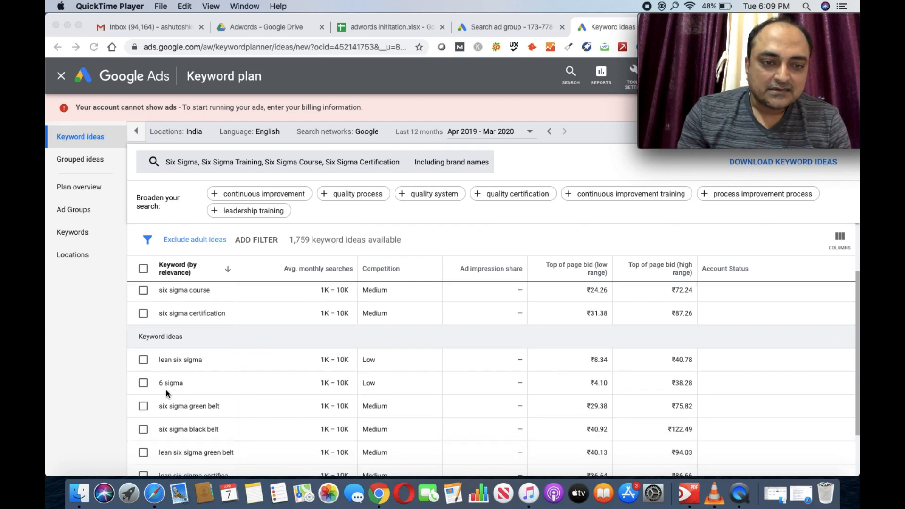
Step: Tick the four seed keywords: six sigma, six sigma training, six sigma course and six sigma certification
scroll(227, 394, "up", 3)
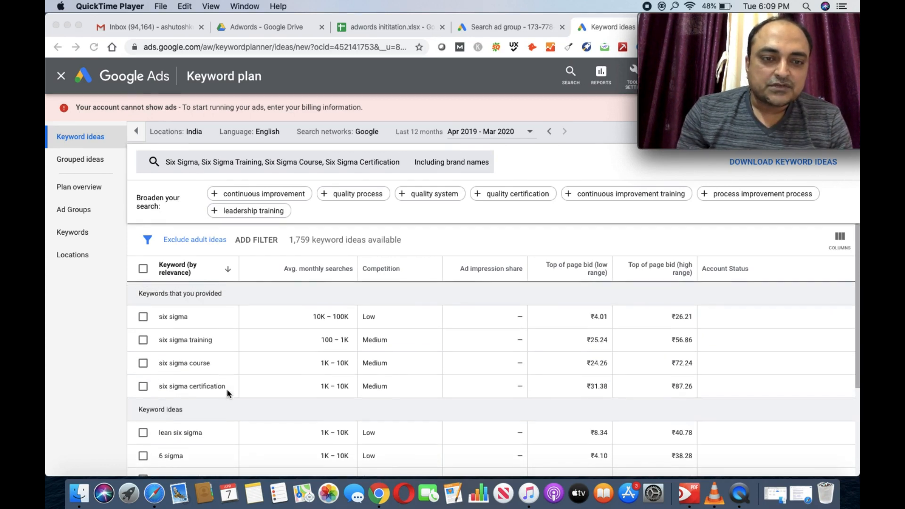
left_click(143, 319)
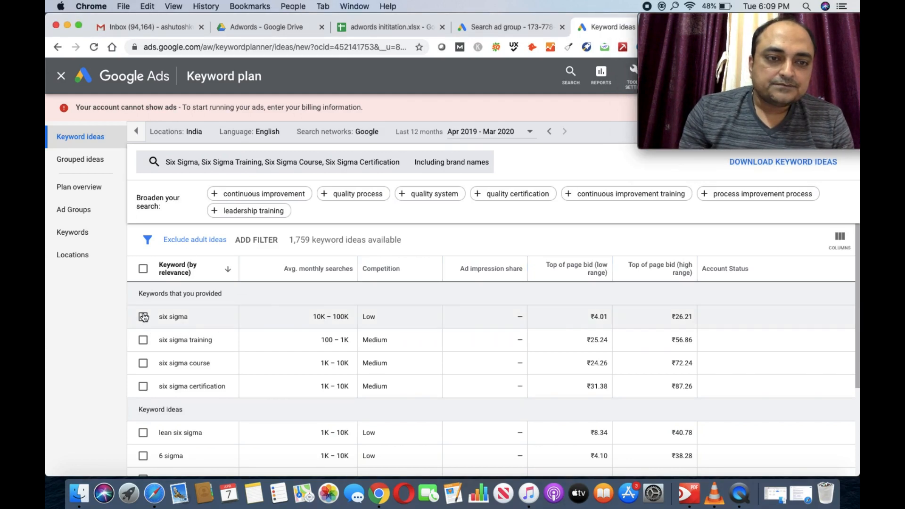
left_click(144, 319)
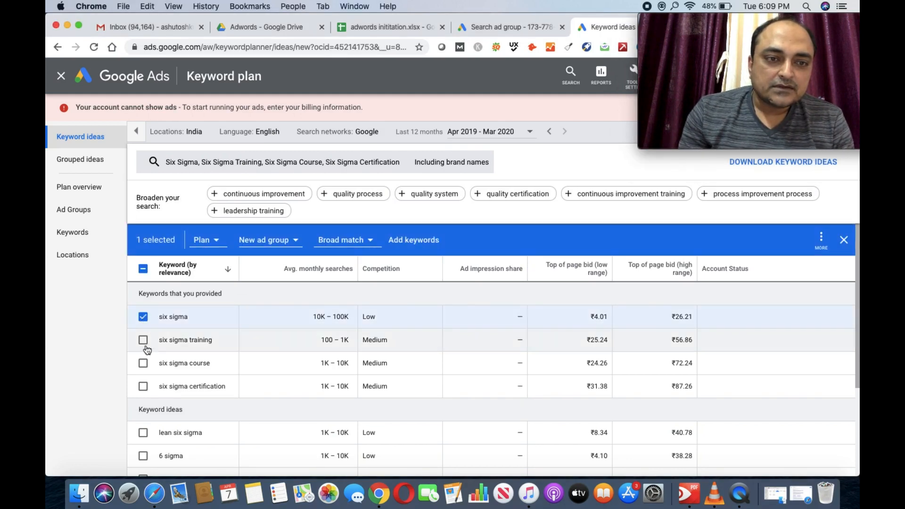
left_click(143, 342)
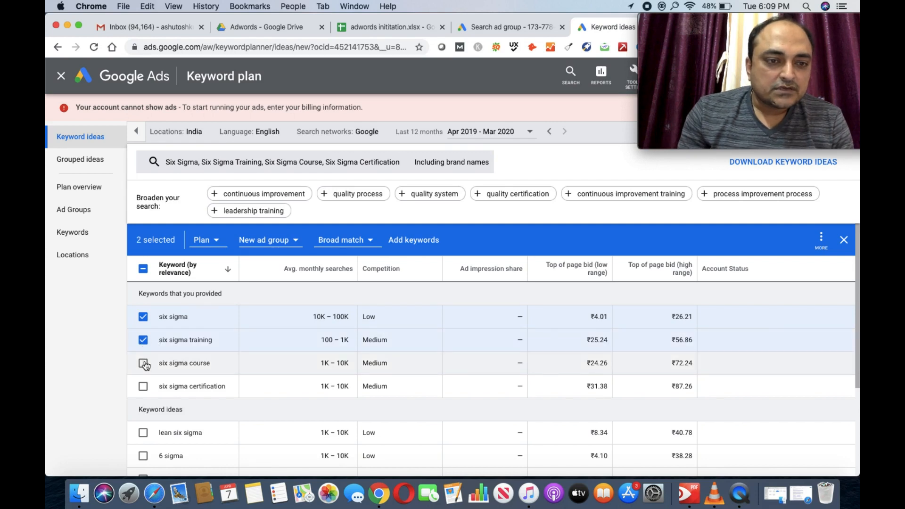
left_click(144, 364)
left_click(144, 392)
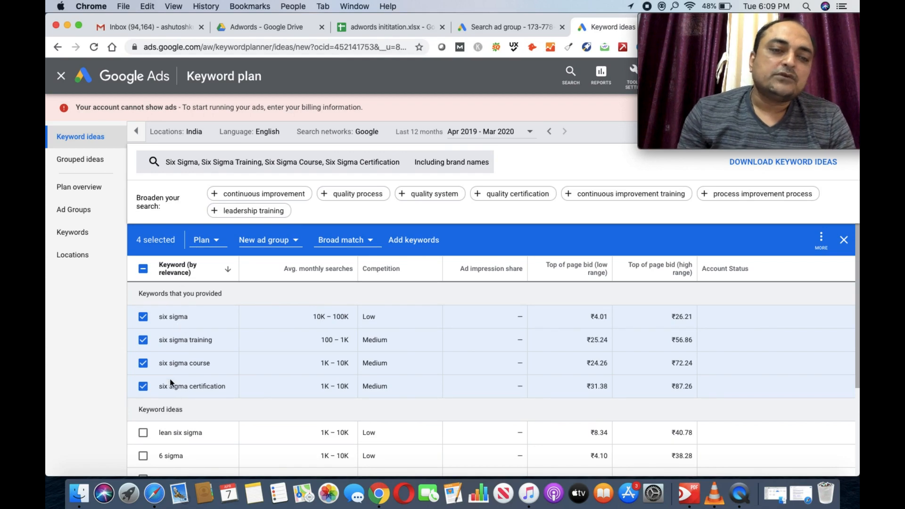
Step: Tick the lean six sigma, 6 sigma and green belt ideas, skipping six sigma black belt
scroll(172, 383, "down", 1)
left_click(142, 385)
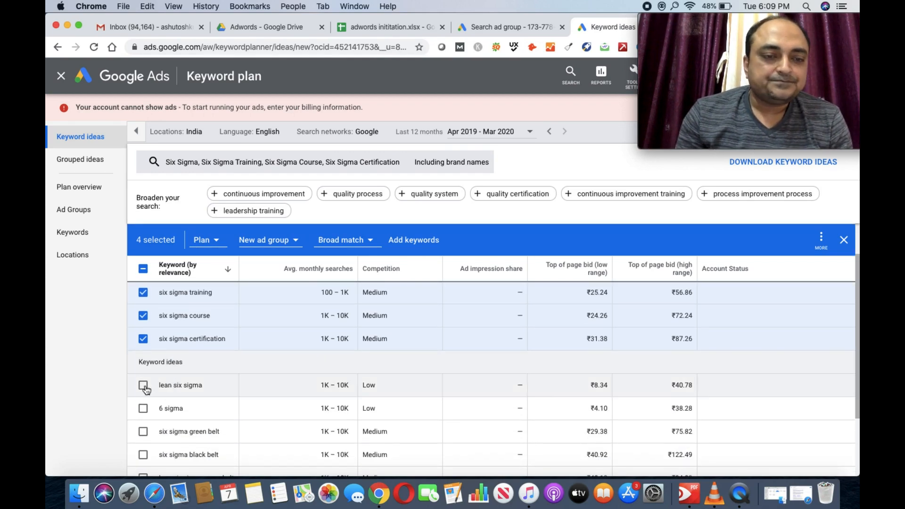
left_click(143, 408)
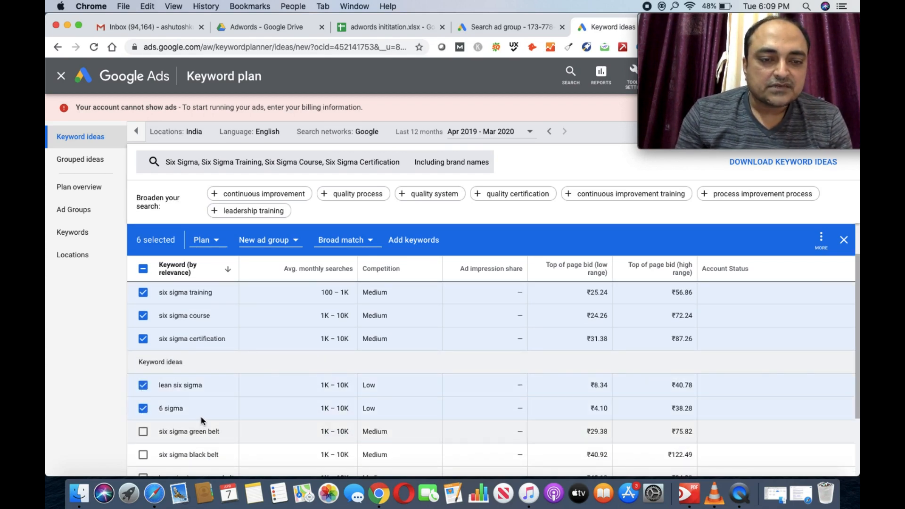
scroll(205, 414, "down", 1)
scroll(204, 415, "down", 1)
left_click(143, 382)
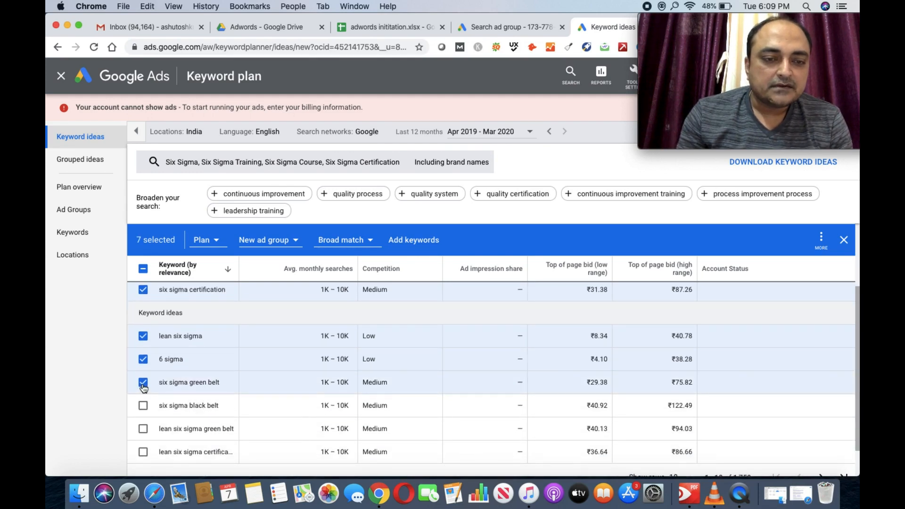
left_click(143, 428)
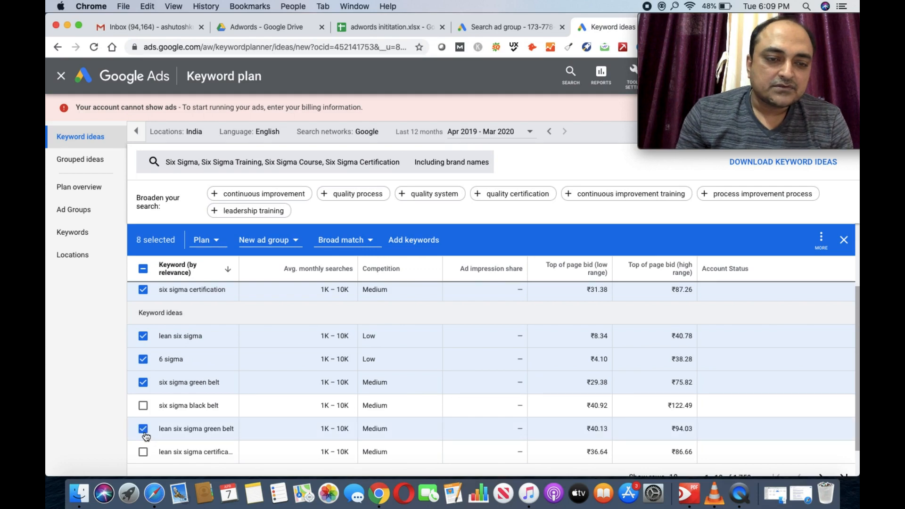
scroll(238, 430, "down", 2)
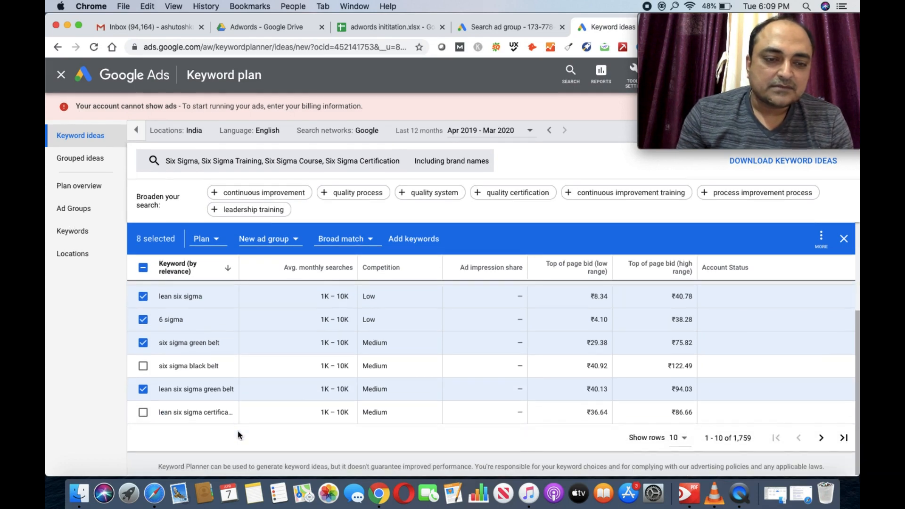
left_click(143, 413)
scroll(231, 361, "up", 3)
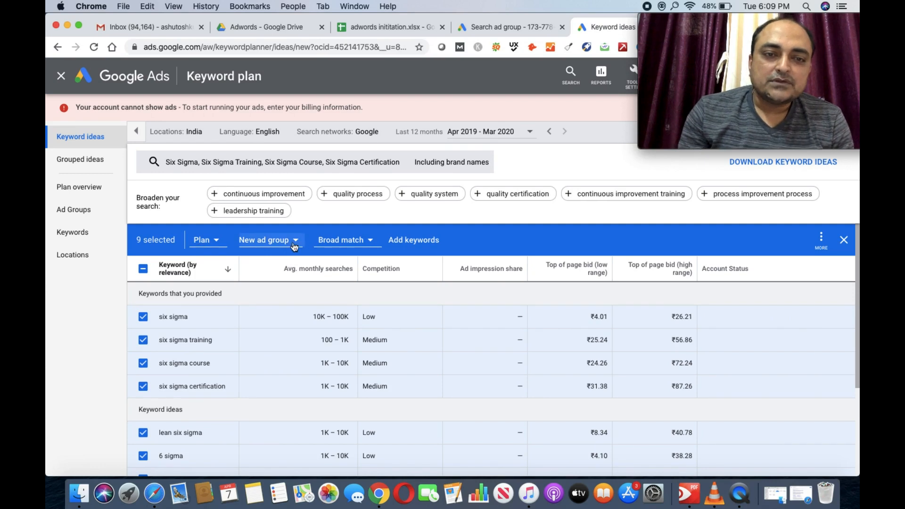
Step: Create a 'Six Sigma Generic' ad group and add the nine selected keywords to it
left_click(264, 240)
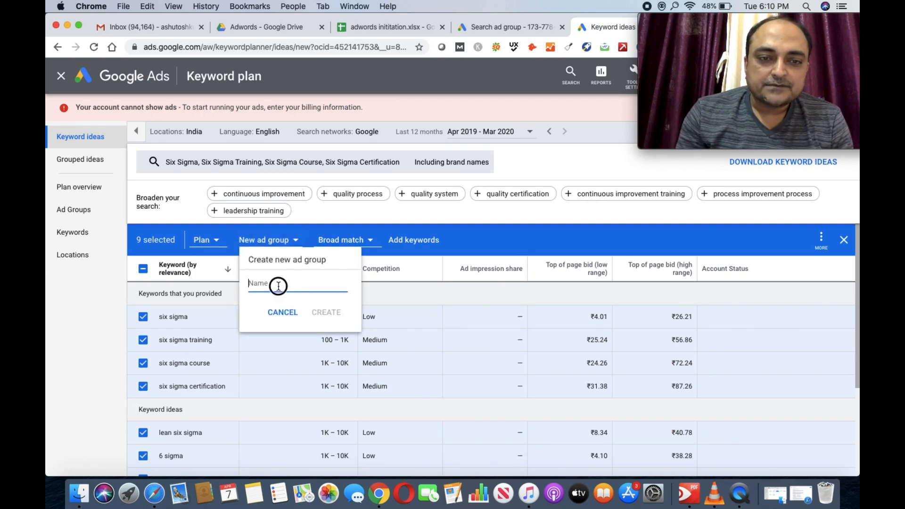
type("Si")
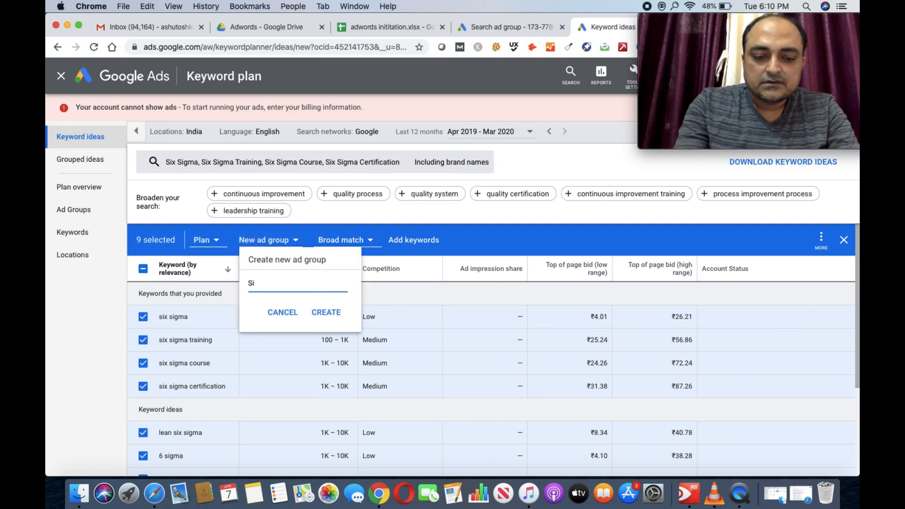
type("x Sigma ")
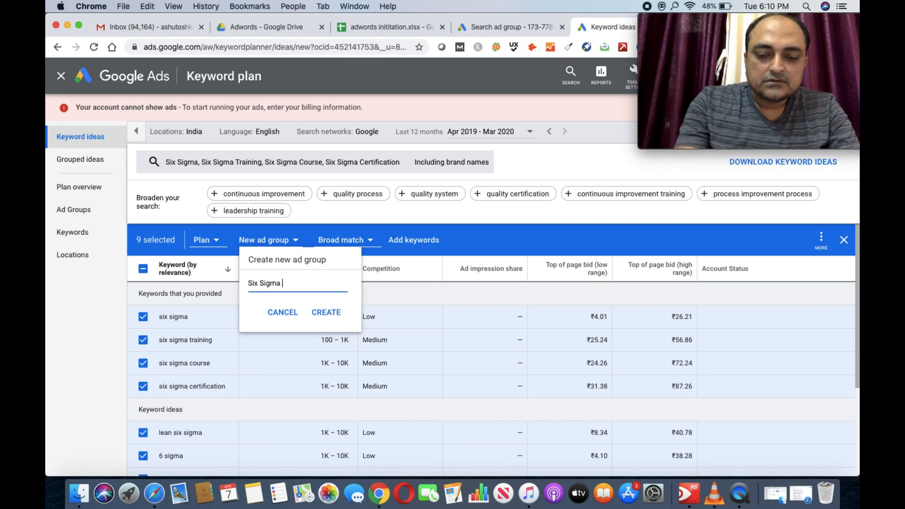
type("Generic")
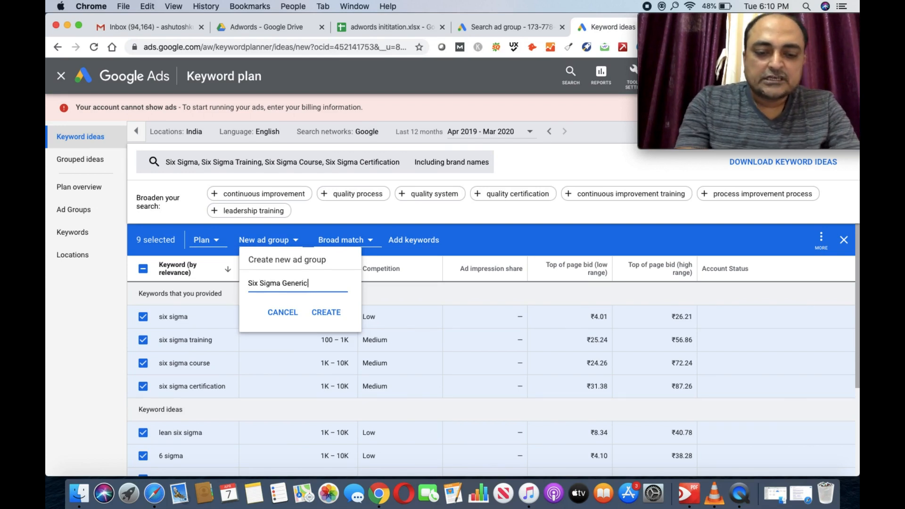
left_click(337, 317)
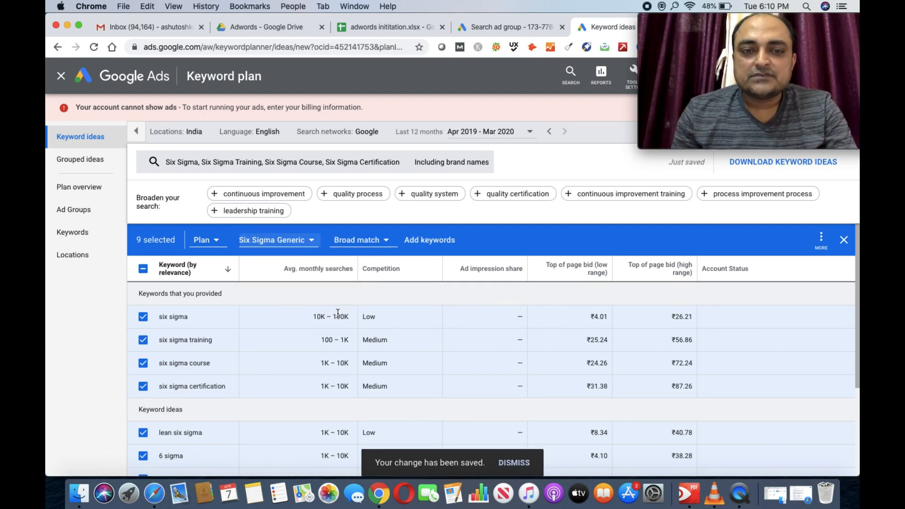
left_click(432, 246)
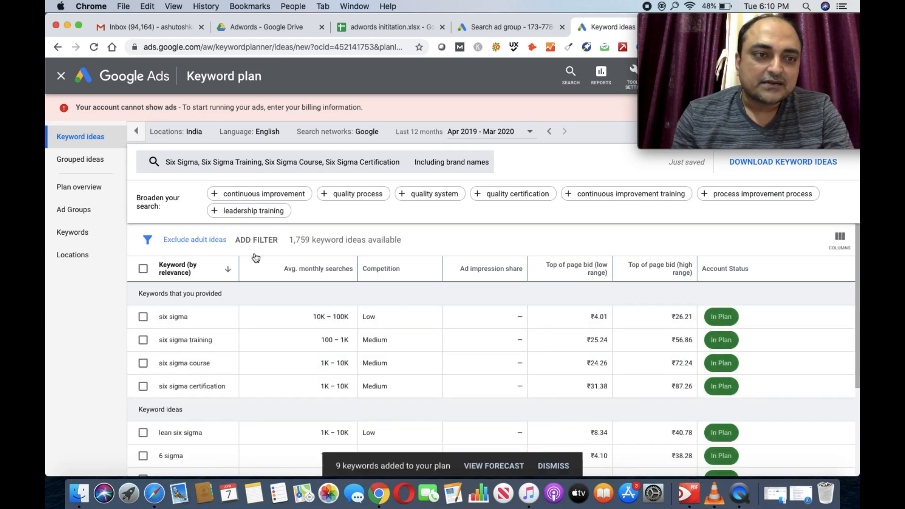
Step: Review the plan overview: 5.2K clicks, 76K impressions and ₹140K cost at a ₹46 max CPC
left_click(90, 187)
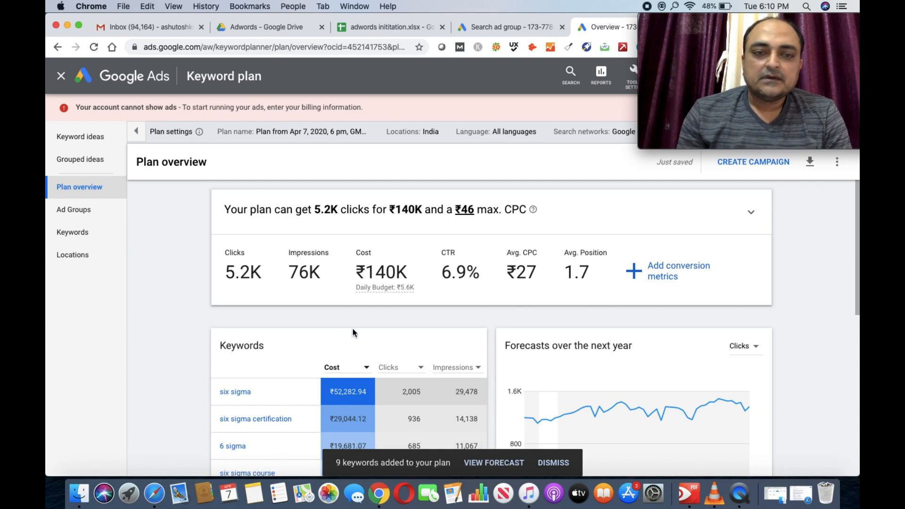
scroll(353, 332, "down", 3)
scroll(353, 329, "down", 2)
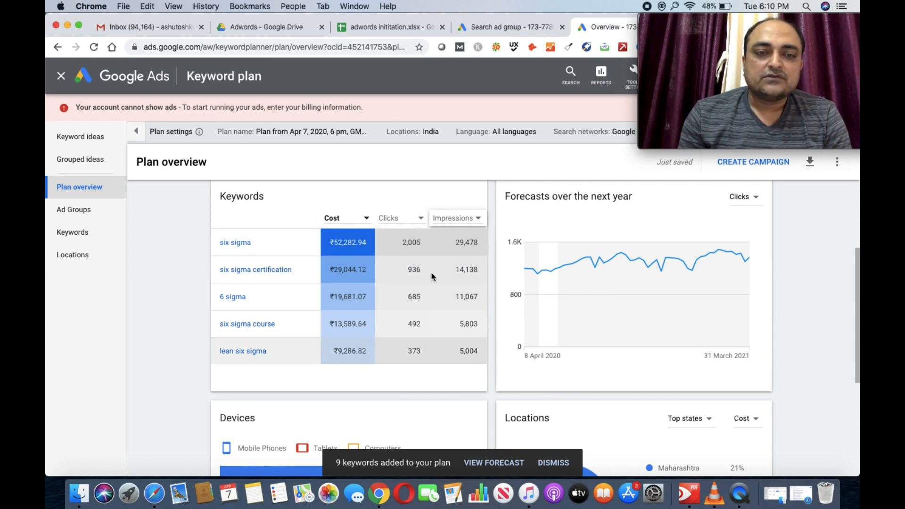
scroll(418, 350, "up", 5)
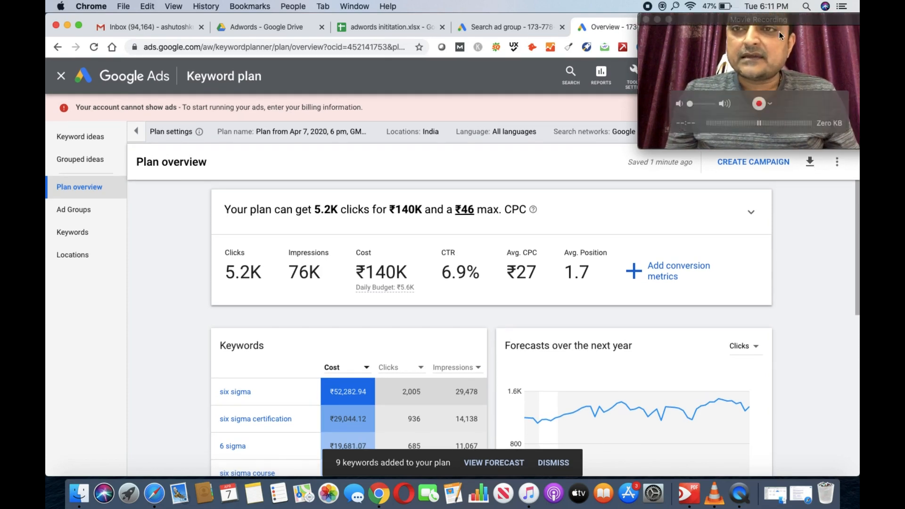
left_click_drag(776, 25, 757, 371)
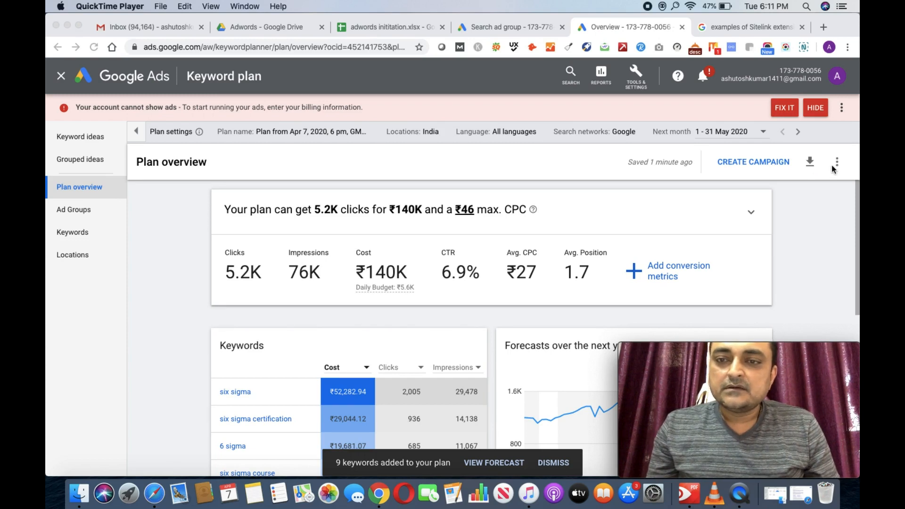
left_click(810, 164)
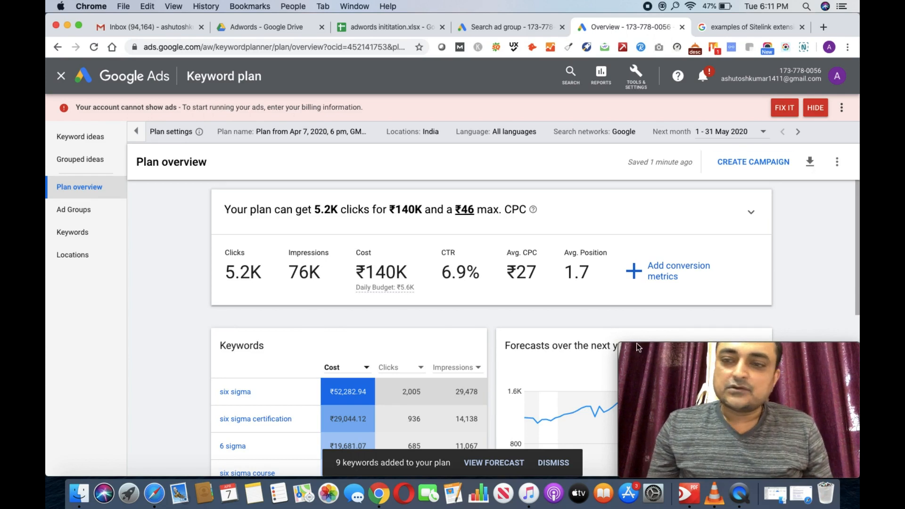
Step: Check the Six Sigma Generic ad group's ₹46.00 max CPC forecast, then go back to campaign ad group setup
left_click(82, 217)
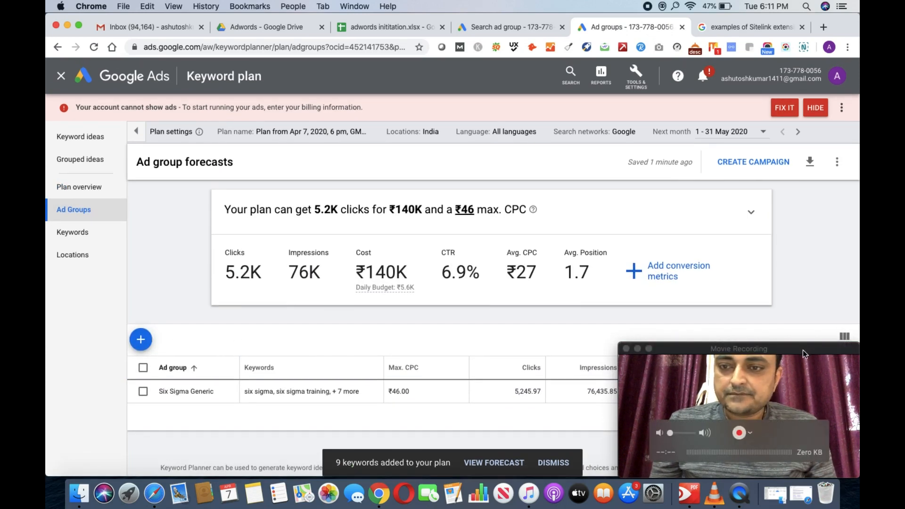
left_click_drag(803, 350, 812, 4)
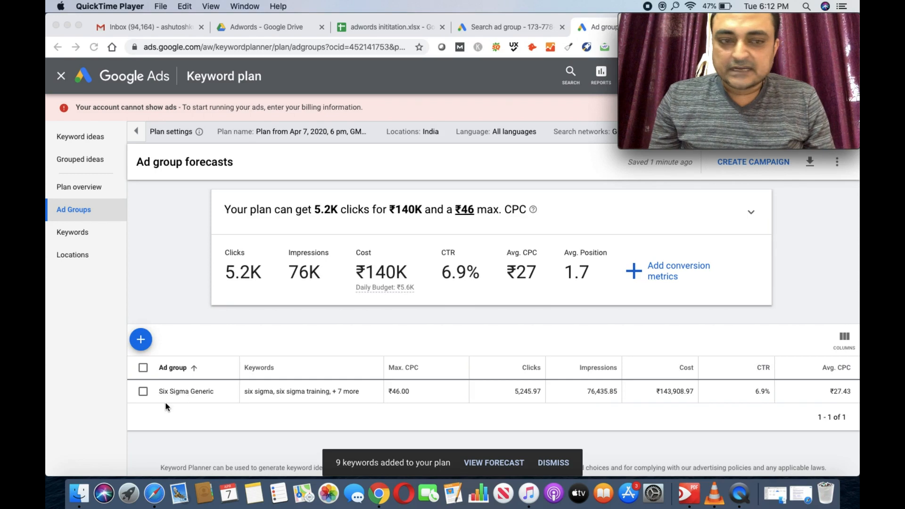
left_click(143, 396)
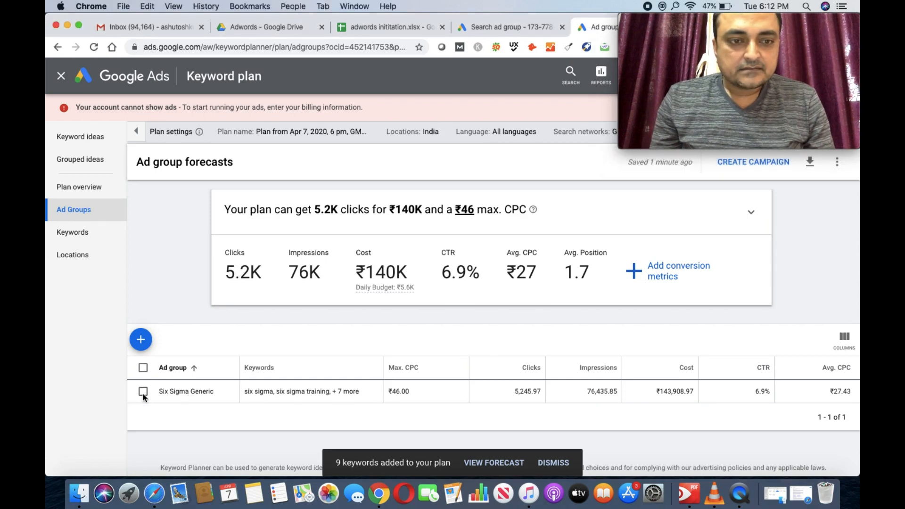
left_click(143, 394)
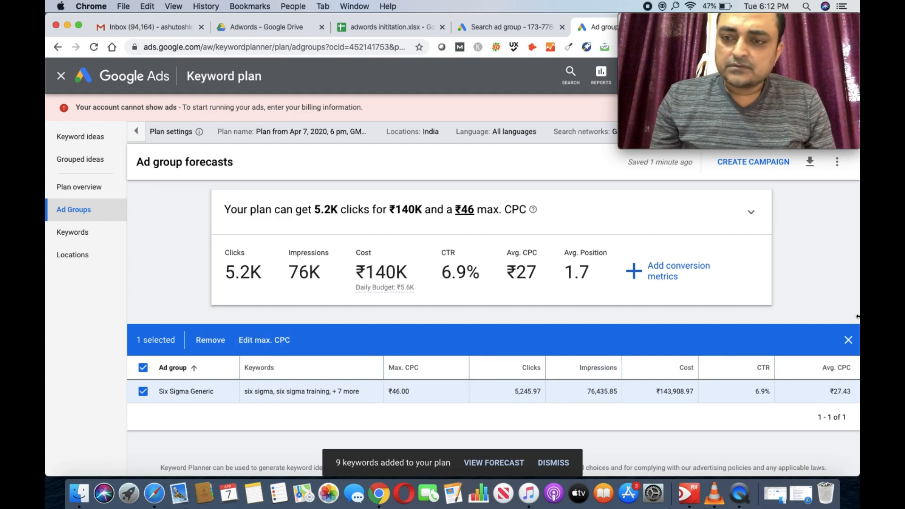
left_click(849, 340)
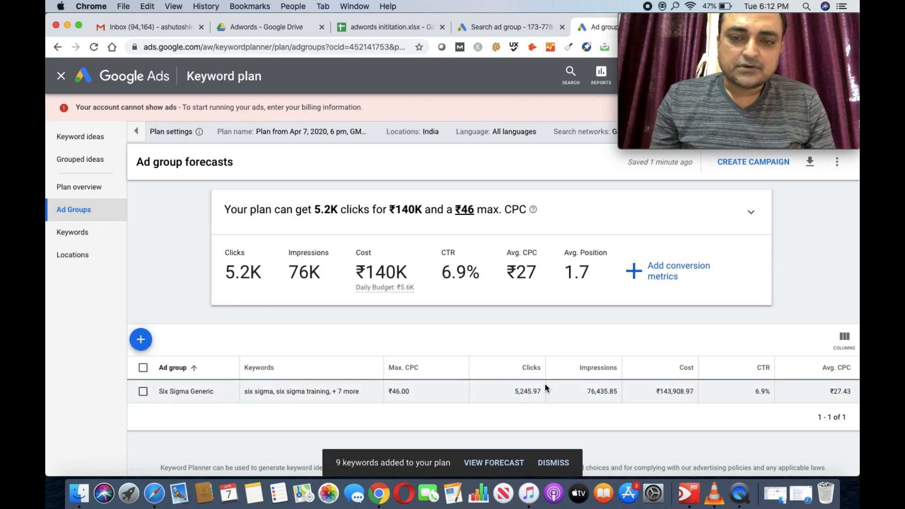
left_click(497, 30)
left_click_drag(747, 19, 749, 372)
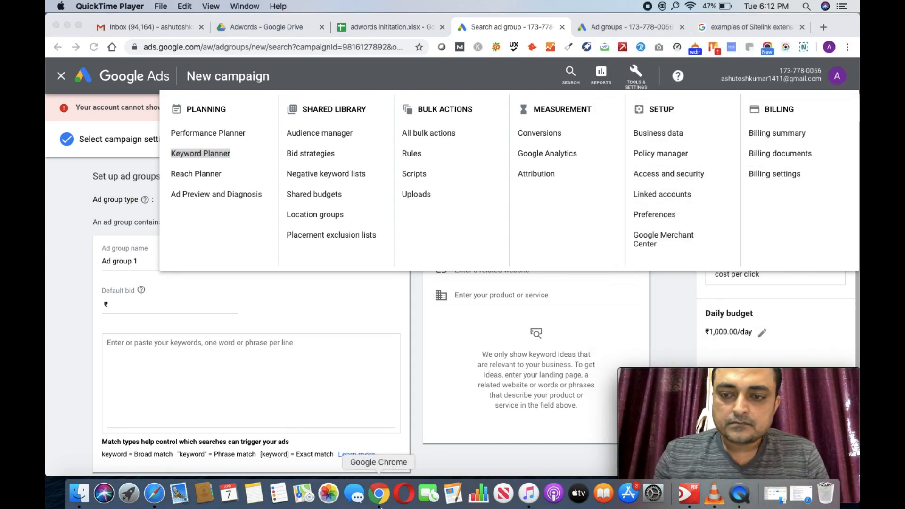
Step: Dismiss the overlay and set Ad group 1's default bid to ₹46
left_click(456, 75)
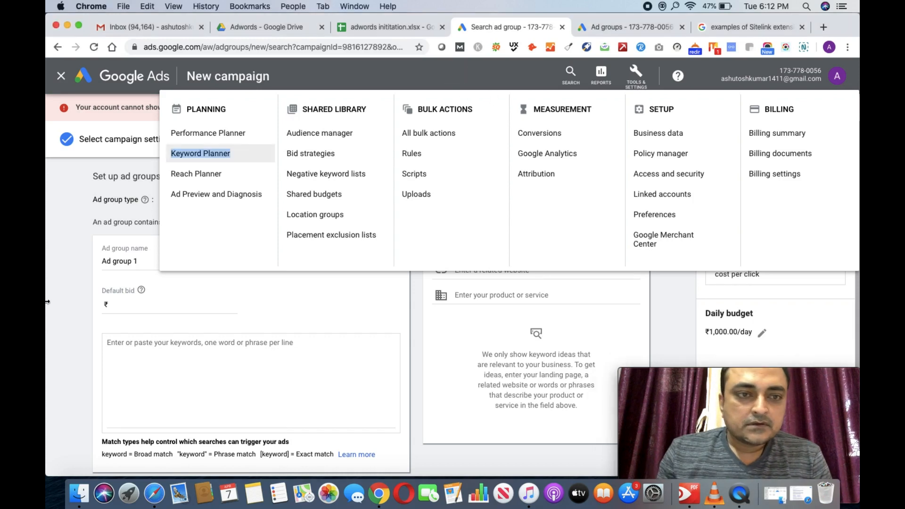
left_click(59, 228)
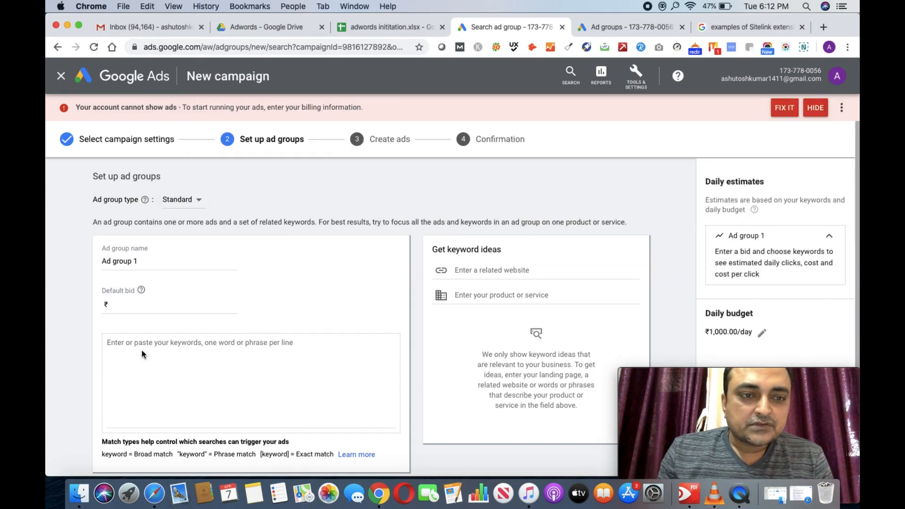
left_click(124, 306)
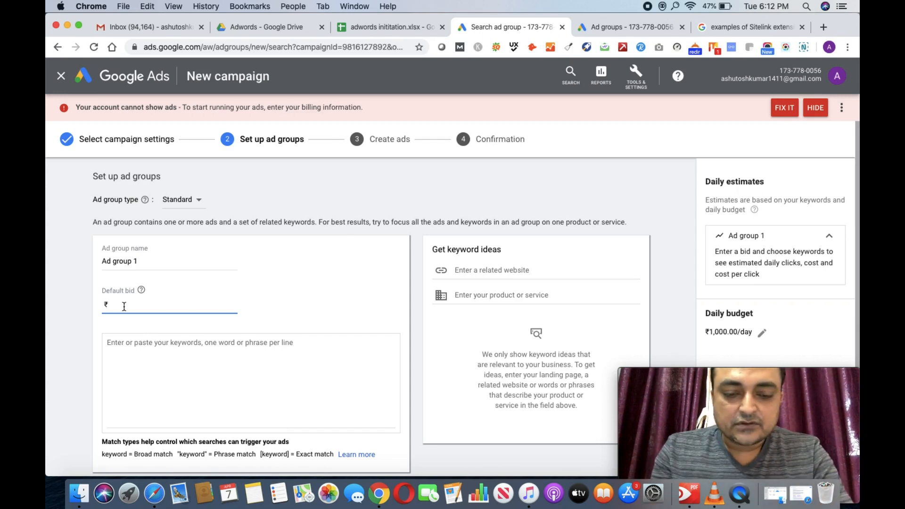
type("46")
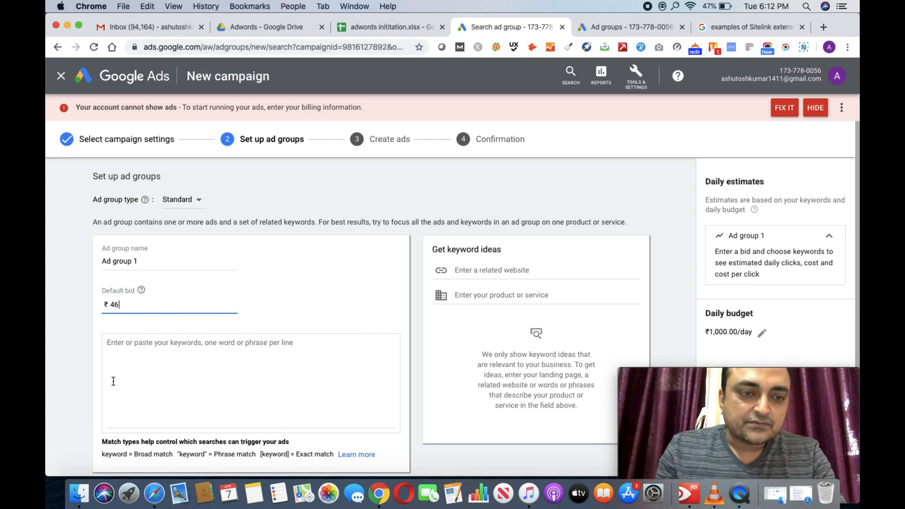
Step: Enter keywords Six Sigma, Six Sigma Course, Six Sigma Certification, Six Sigma Training and Lean Six Sigma, one per line
left_click(127, 363)
type("Si")
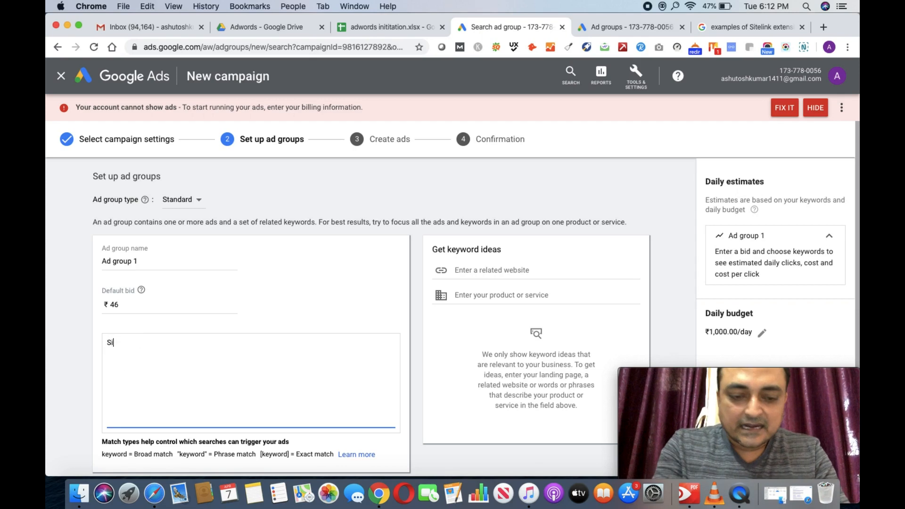
type("x Sl")
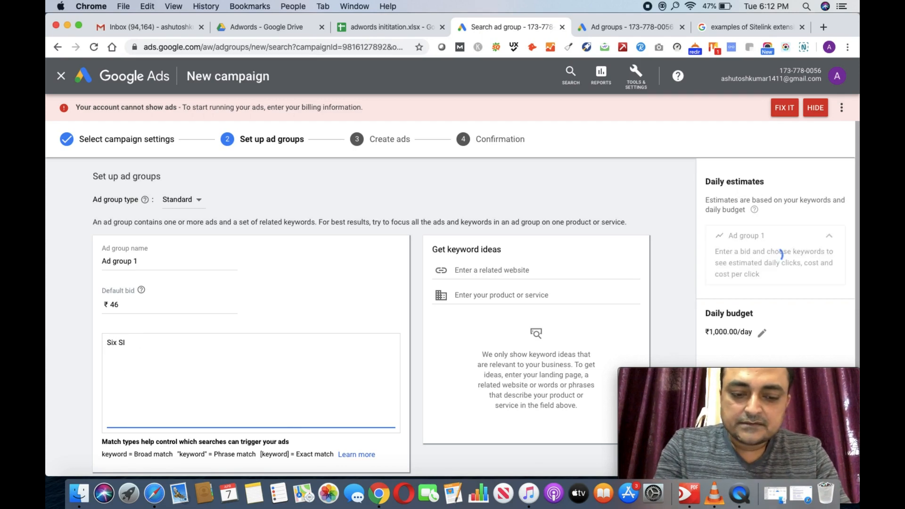
type("gma")
key("Return")
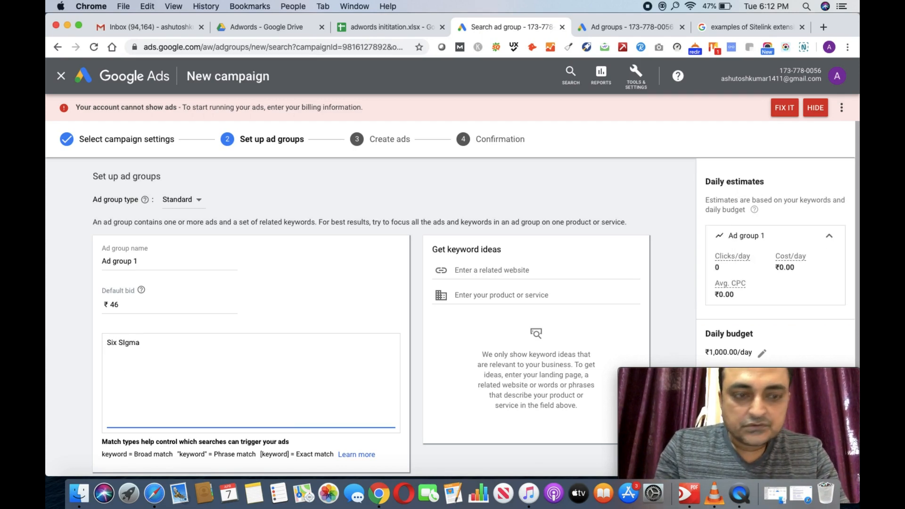
type("Six Sigma Cou")
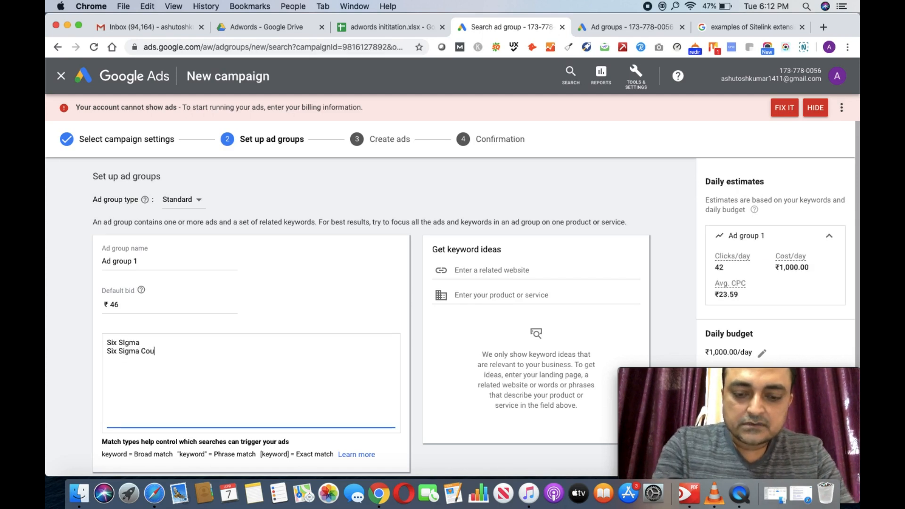
type("rse")
key("Return")
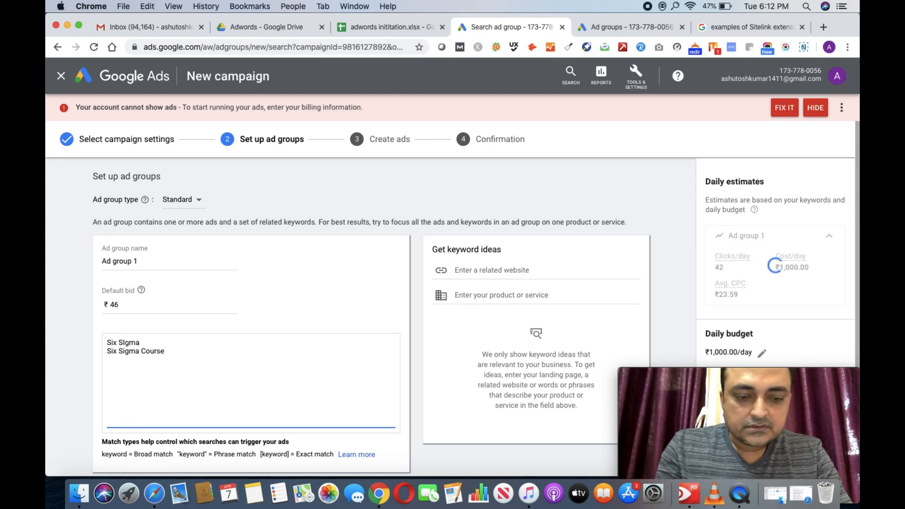
type("Six Sigma Certif")
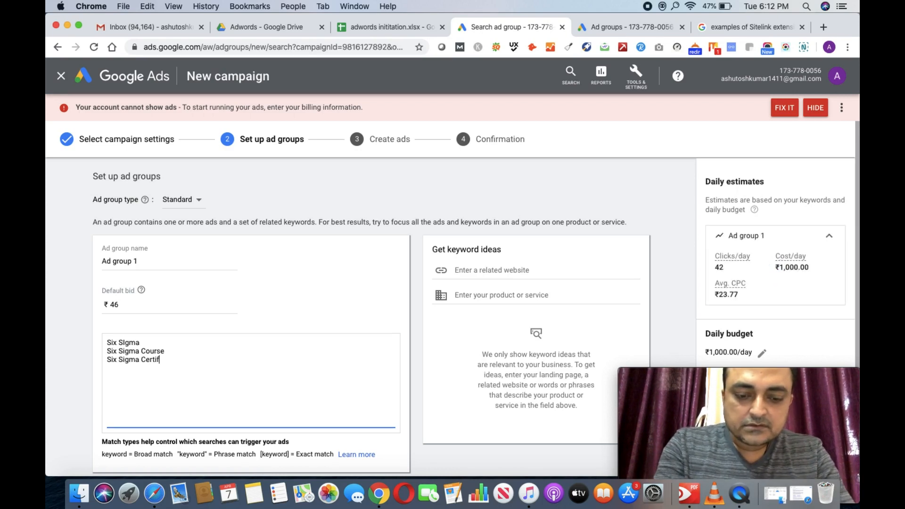
type("ication")
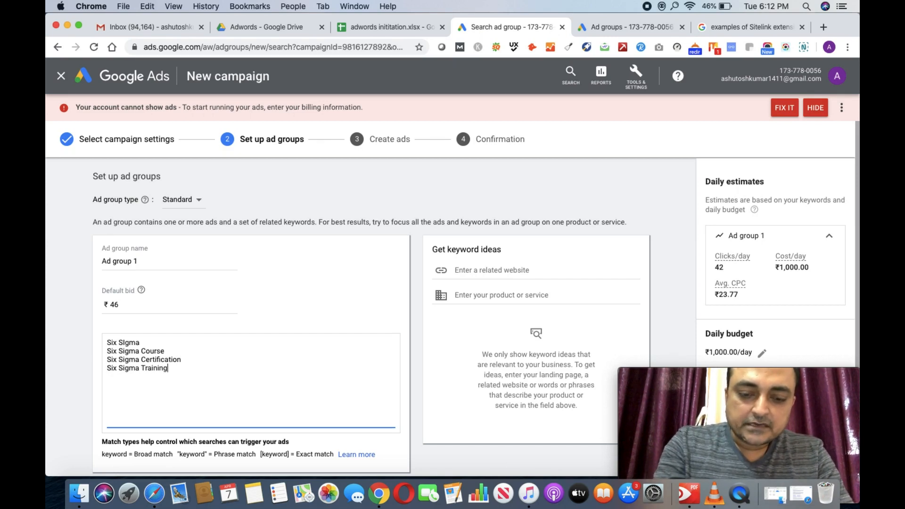
key("Return")
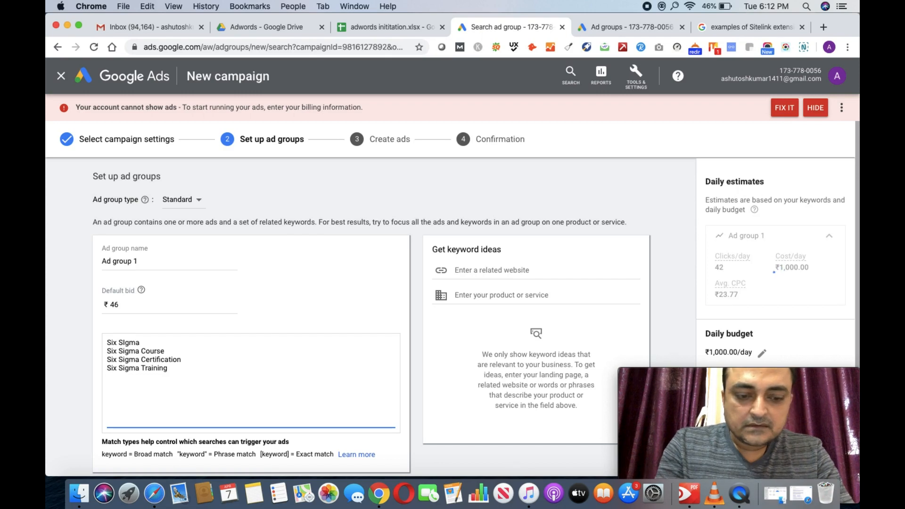
type("Six Sigma")
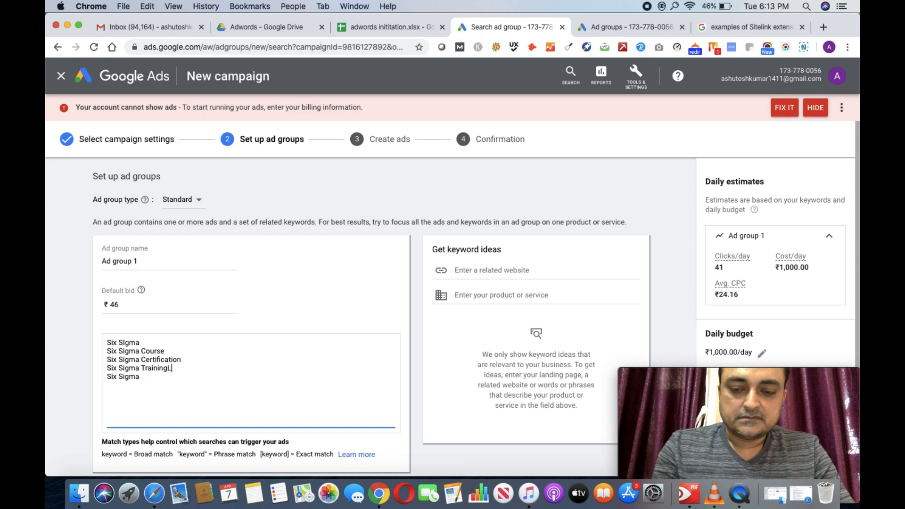
key("BackSpace")
key("BackSpace")
key("BackSpace")
key("BackSpace")
key("BackSpace")
key("BackSpace")
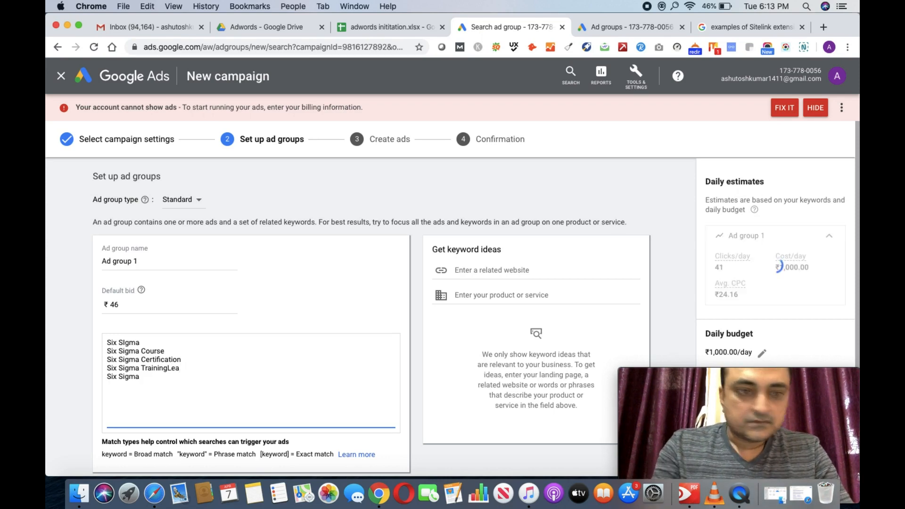
type("g")
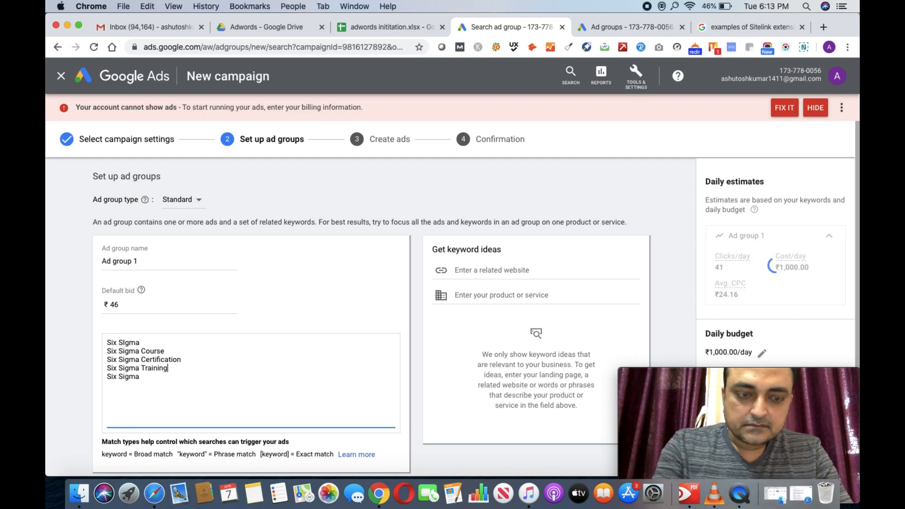
left_click(108, 377)
type("Lean")
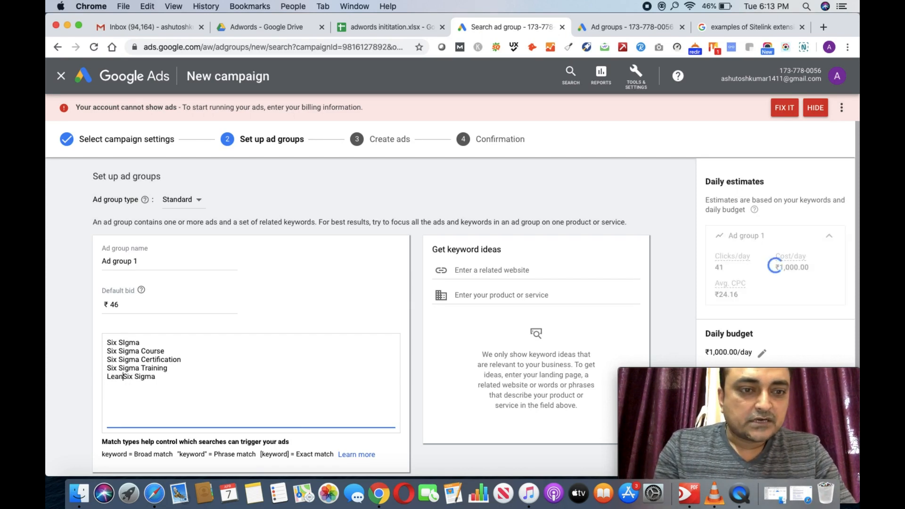
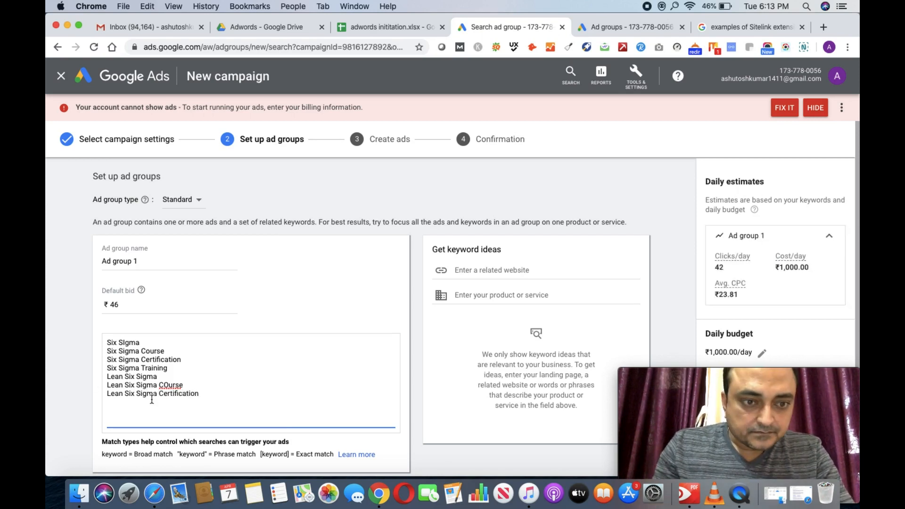
Step: Correct 'COurse' to 'Course' in the Lean Six Sigma Course keyword and start a new keyword line
key("BackSpace")
type("o")
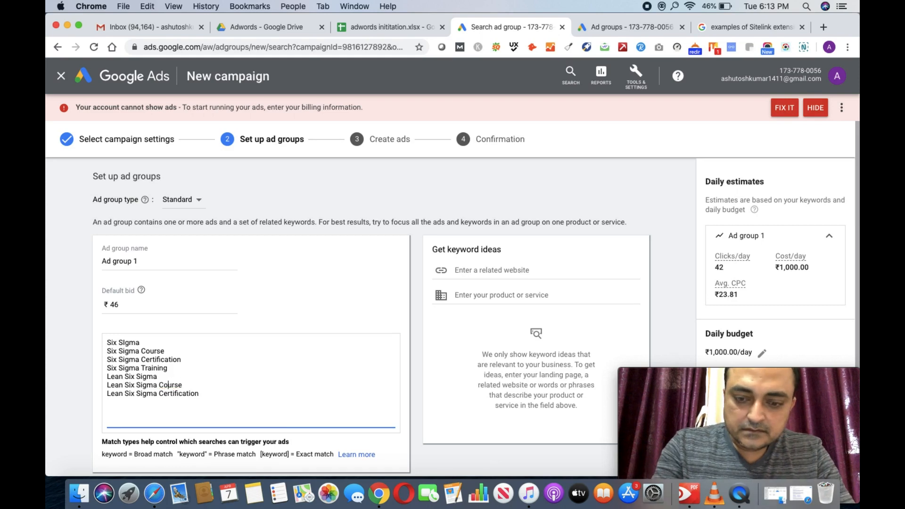
left_click(216, 393)
key("Return")
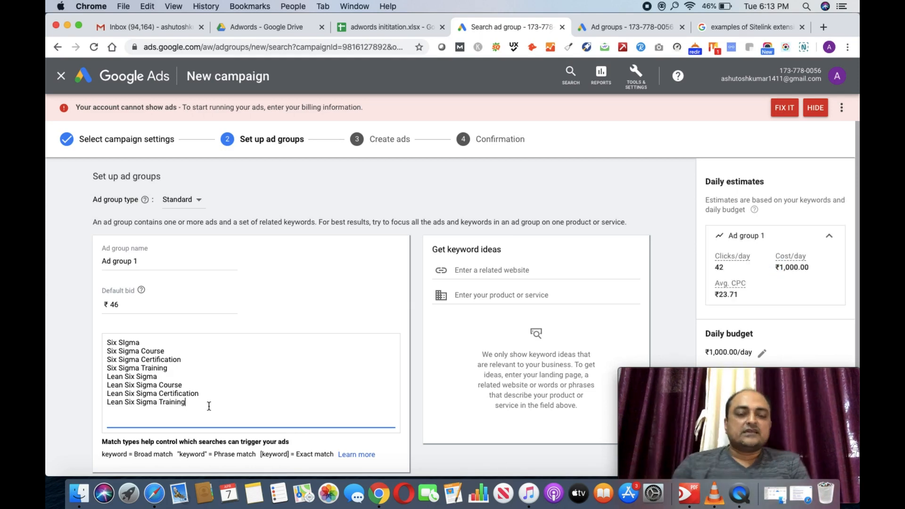
Step: Rename the ad group to 'Six Sigma Generic' and add the keyword '6 Sigma'
triple_click(150, 260)
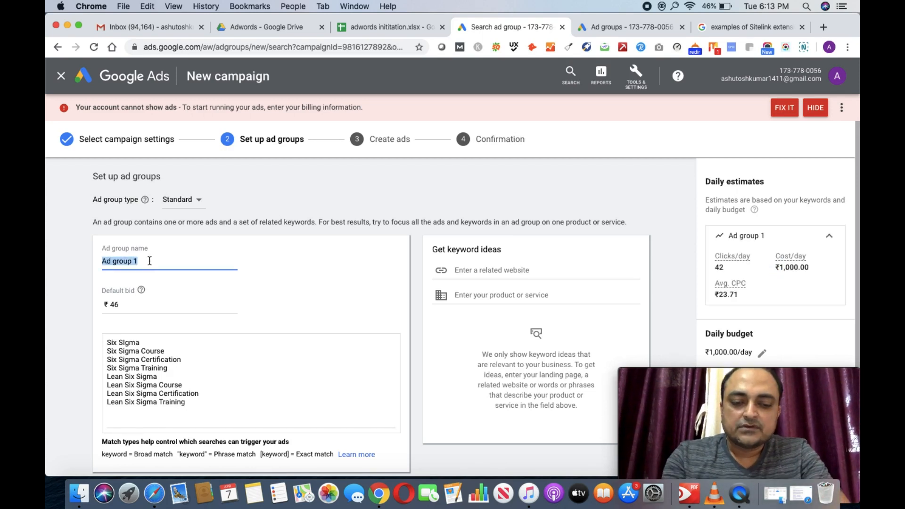
type("Si")
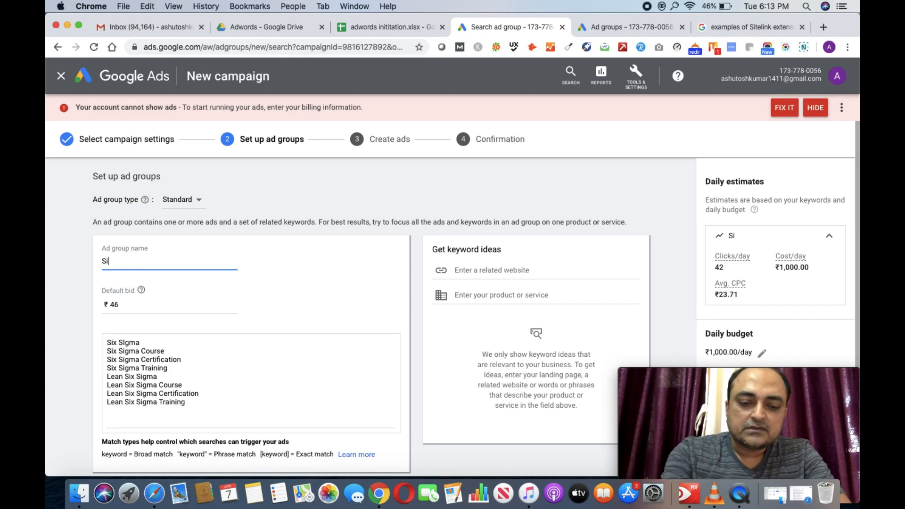
type("x Sig")
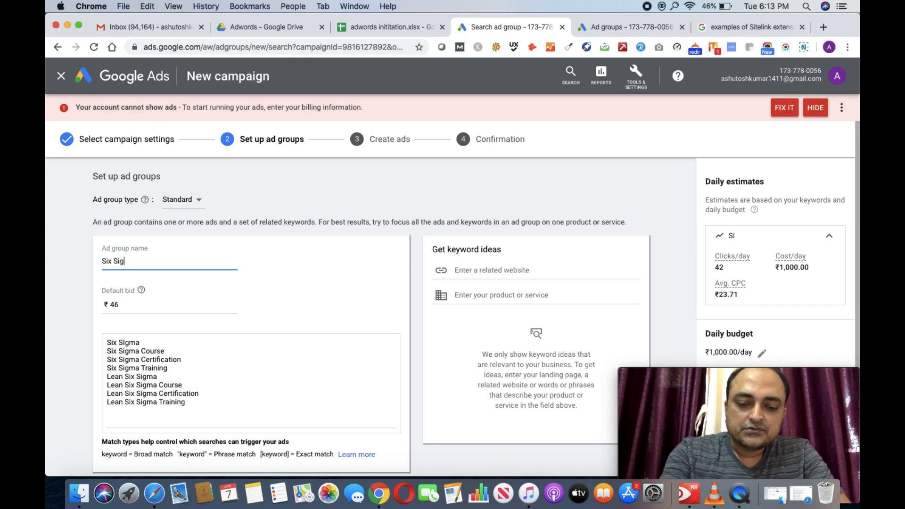
type("ma Generic")
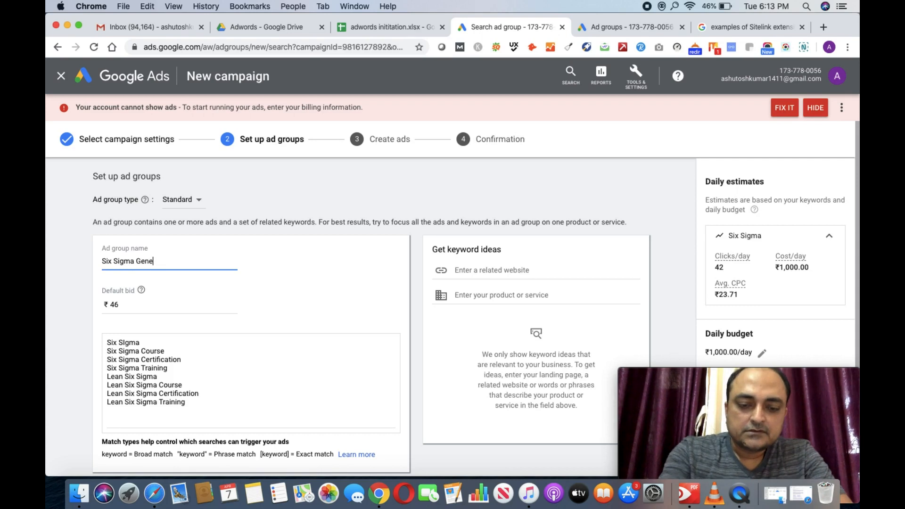
left_click(196, 412)
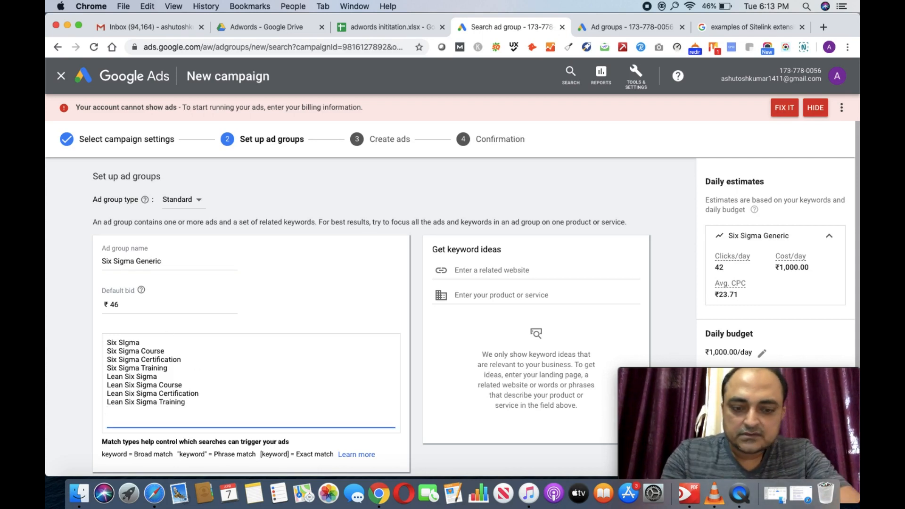
type("6 Sig")
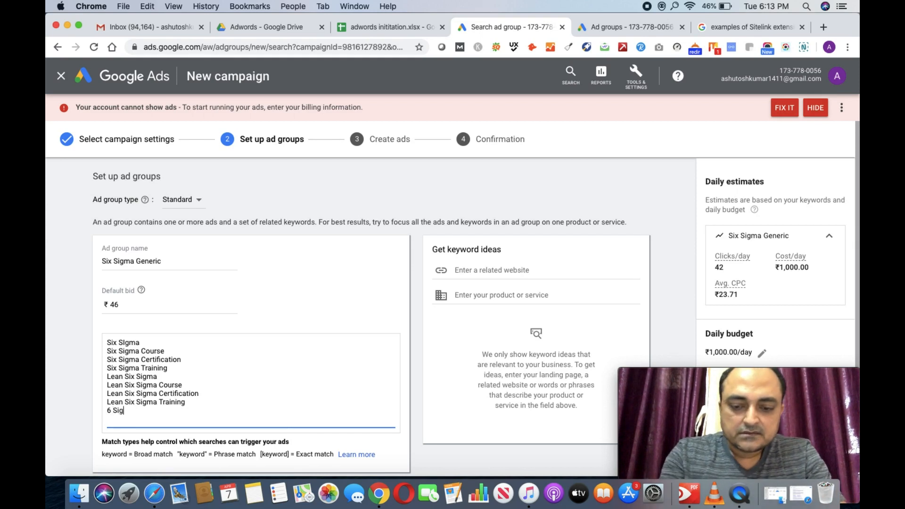
type("ma")
key("Return")
Step: Add keywords '6 Sigma Course', '6 Sigma Green Belt' and 'Six Sigma Black Belt'
type("6 S")
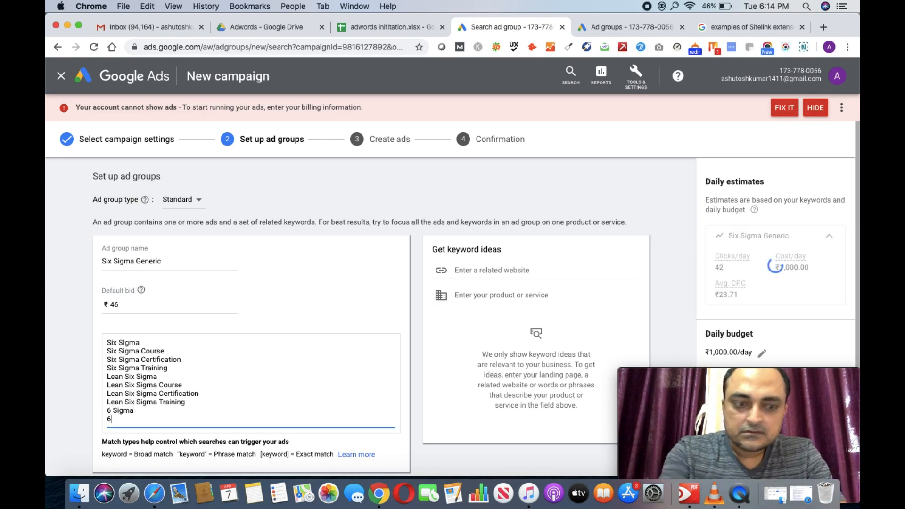
type("ig")
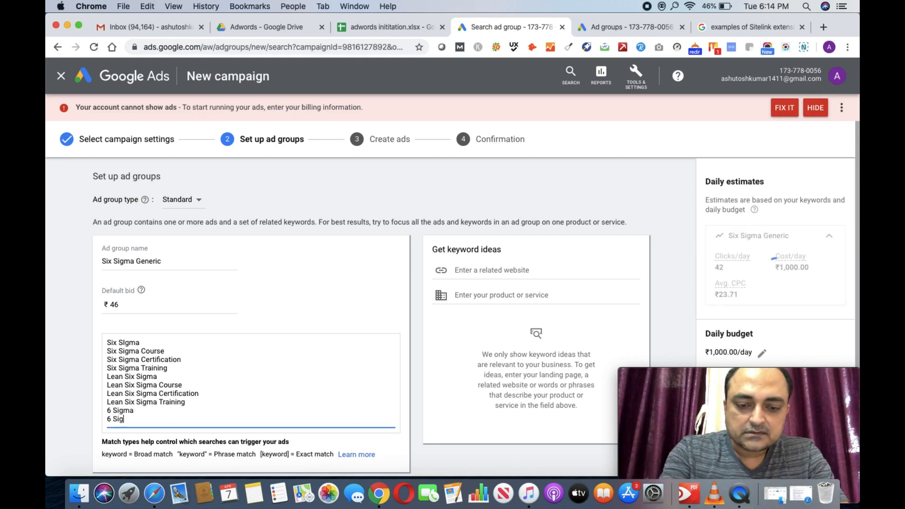
type("ma COurse")
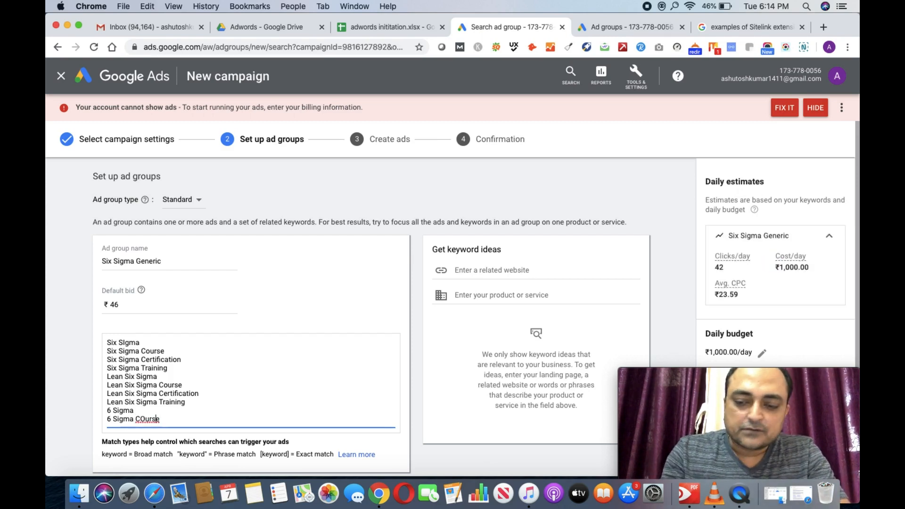
key("BackSpace")
key("BackSpace")
key("BackSpace")
key("BackSpace")
key("BackSpace")
type("ourse")
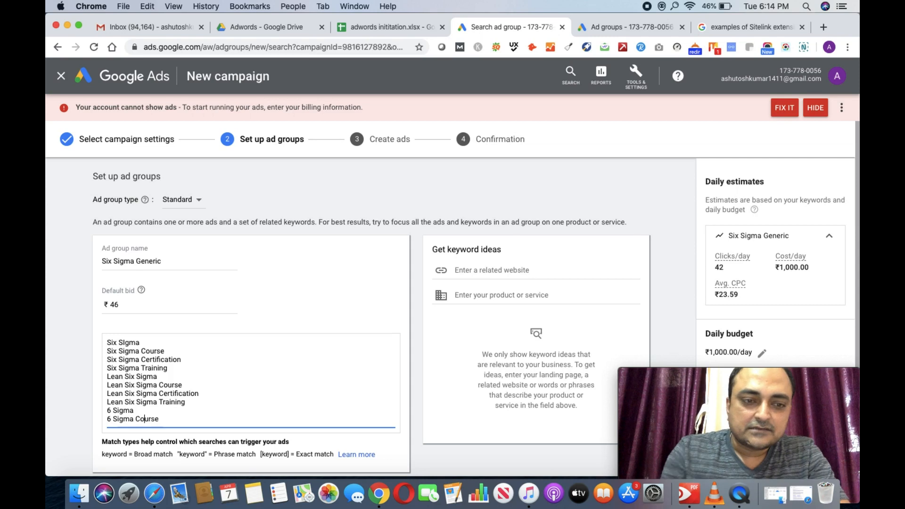
key("Return")
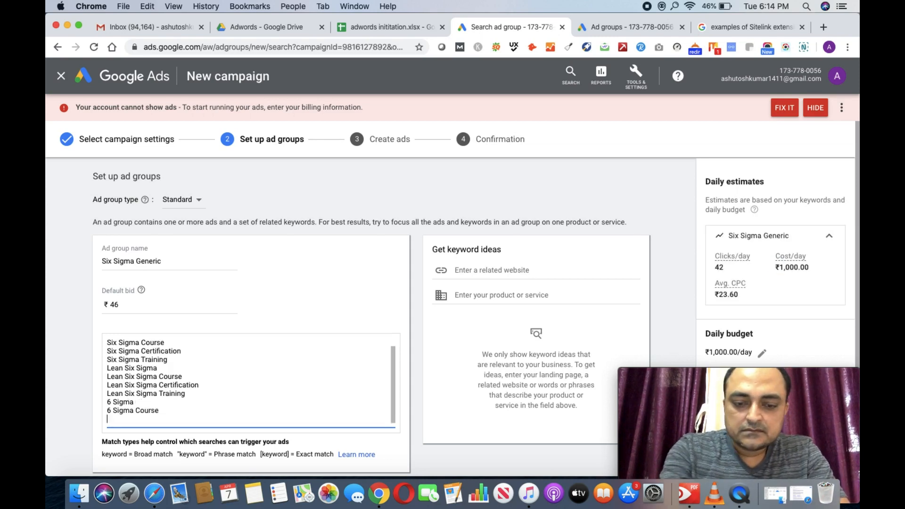
type("6 Si")
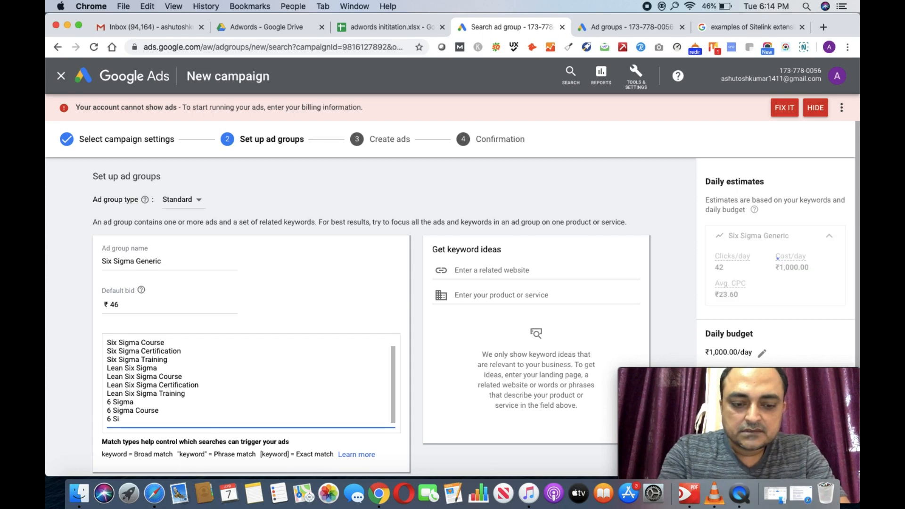
type("gma ")
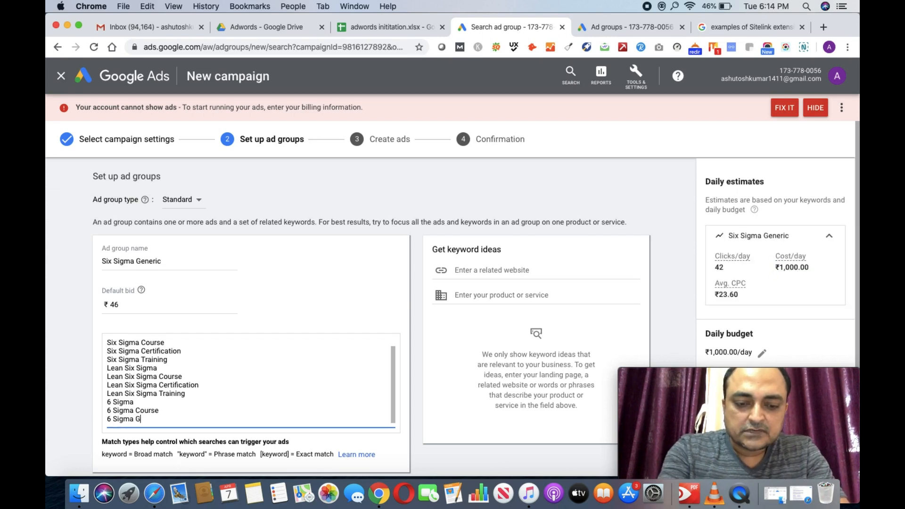
type("Green B")
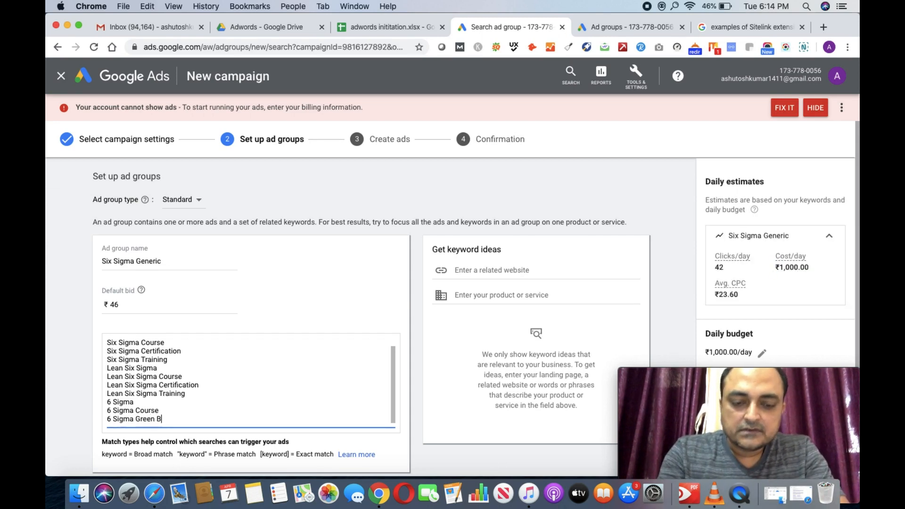
type("elt")
key("Return")
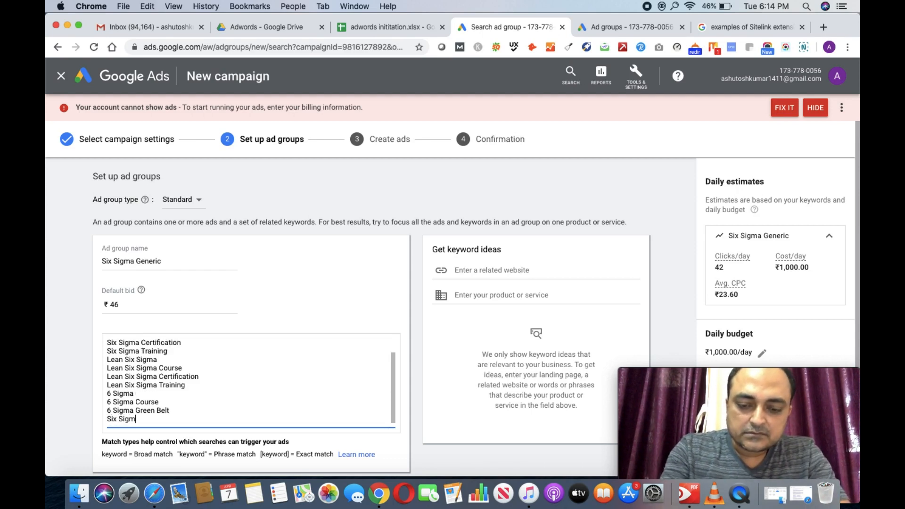
type("Six Sigma Black ")
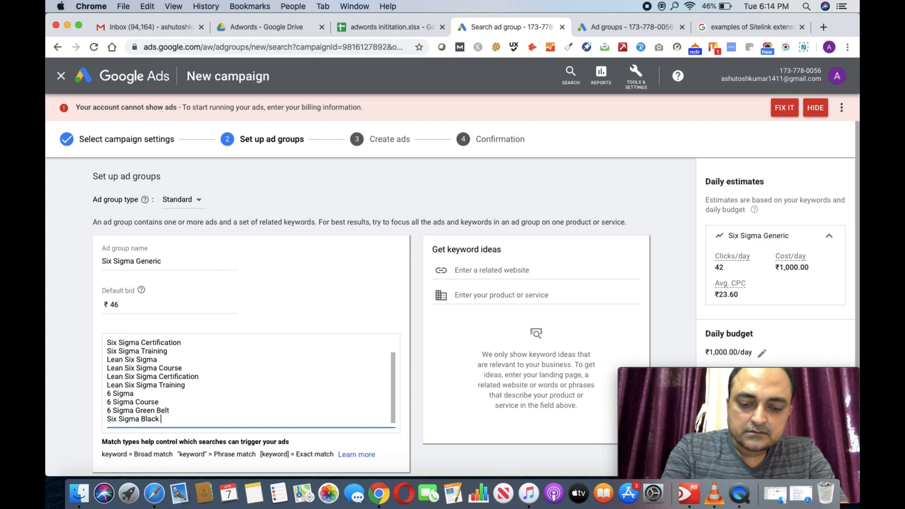
type("Belt")
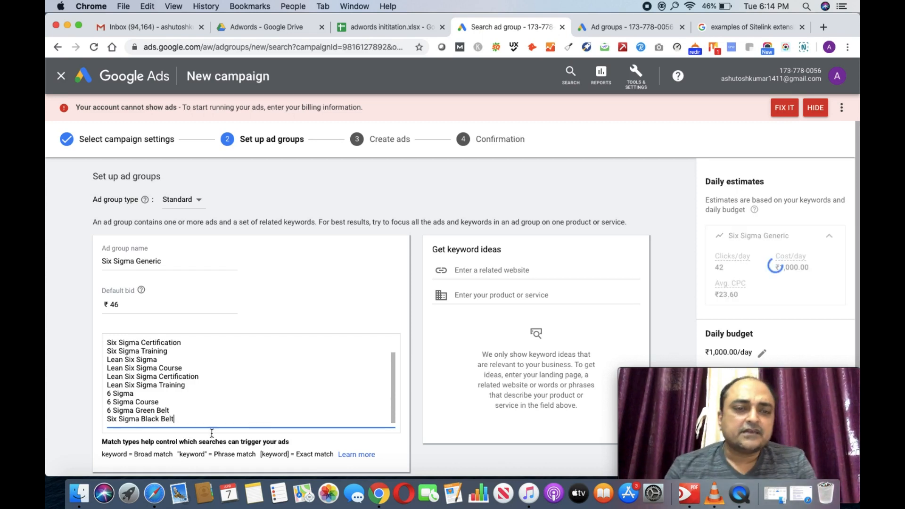
scroll(231, 406, "down", 2)
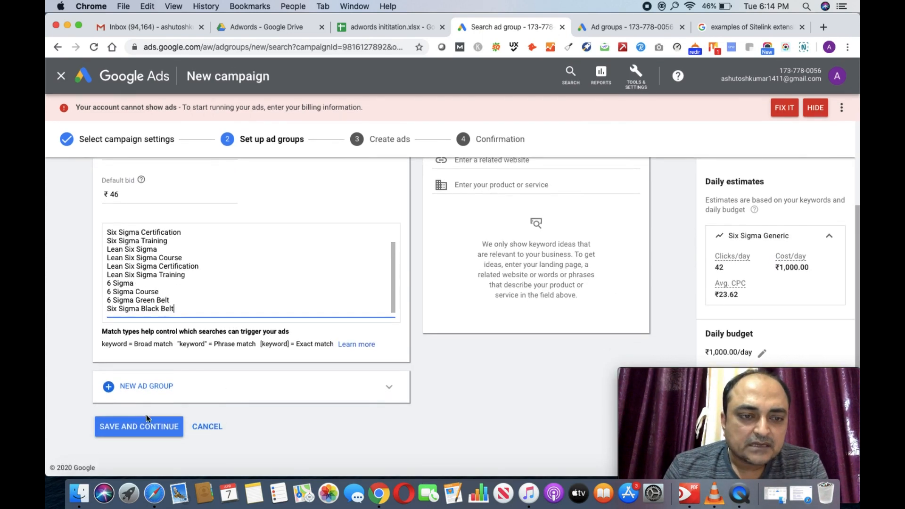
Step: Save the ad group and continue to the Create ads step
left_click(157, 428)
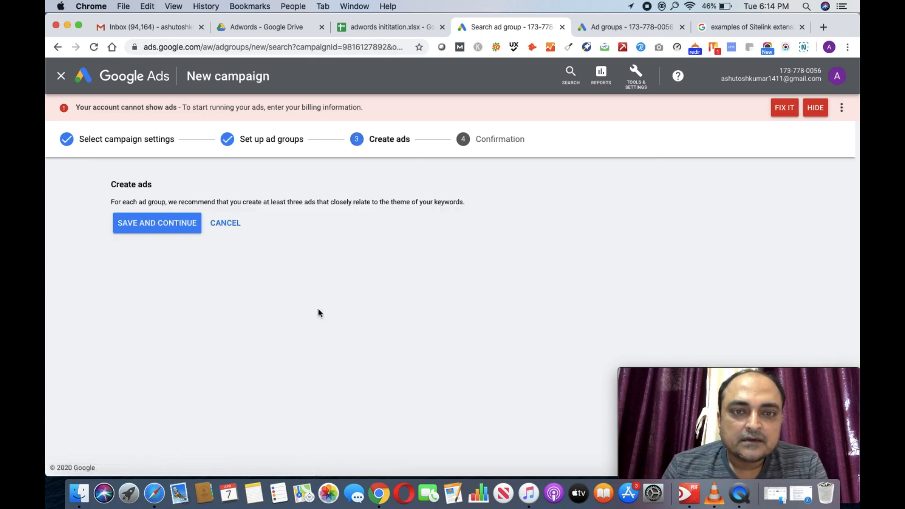
scroll(271, 277, "up", 2)
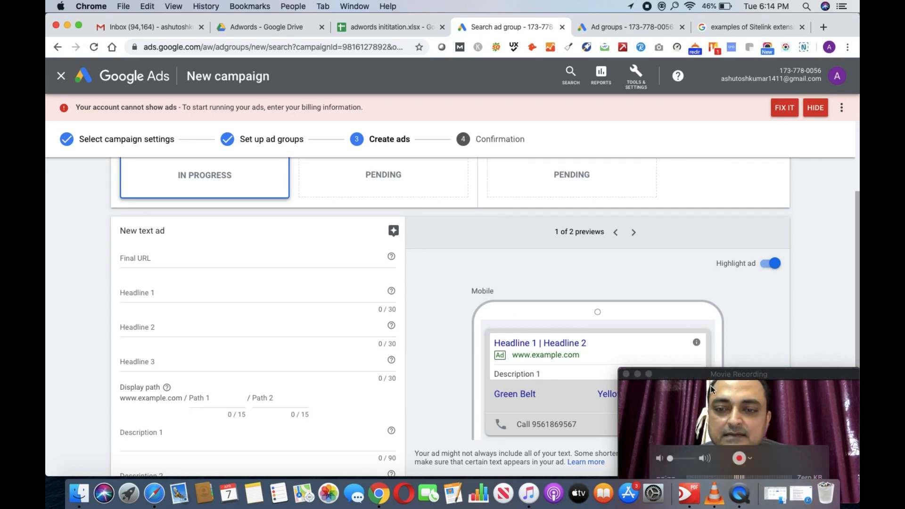
left_click(703, 383)
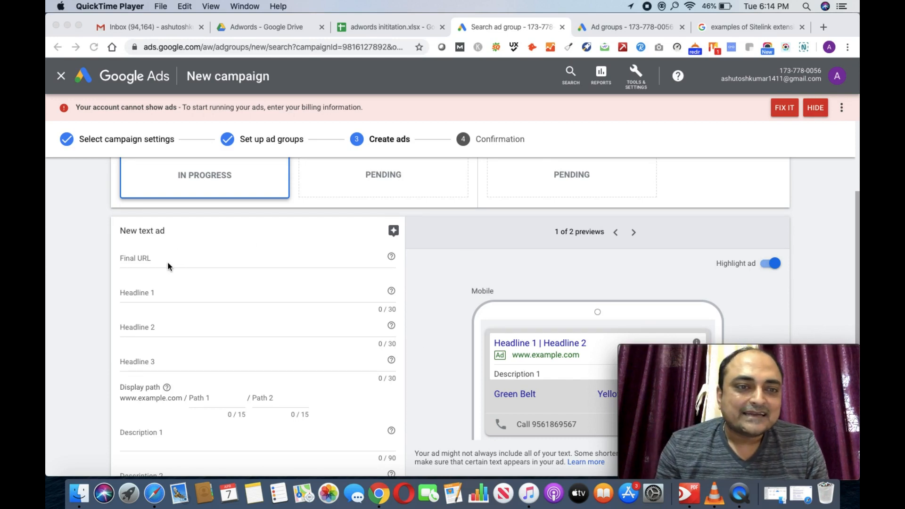
left_click(156, 259)
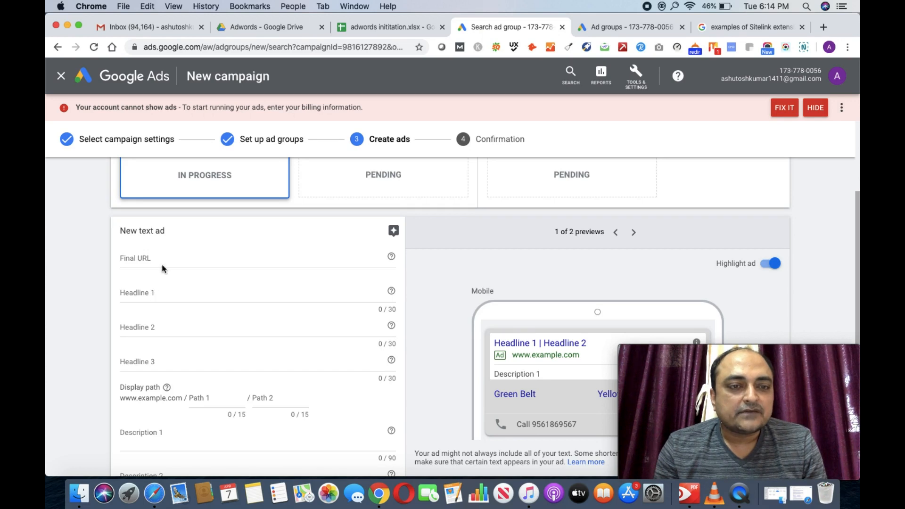
left_click(162, 261)
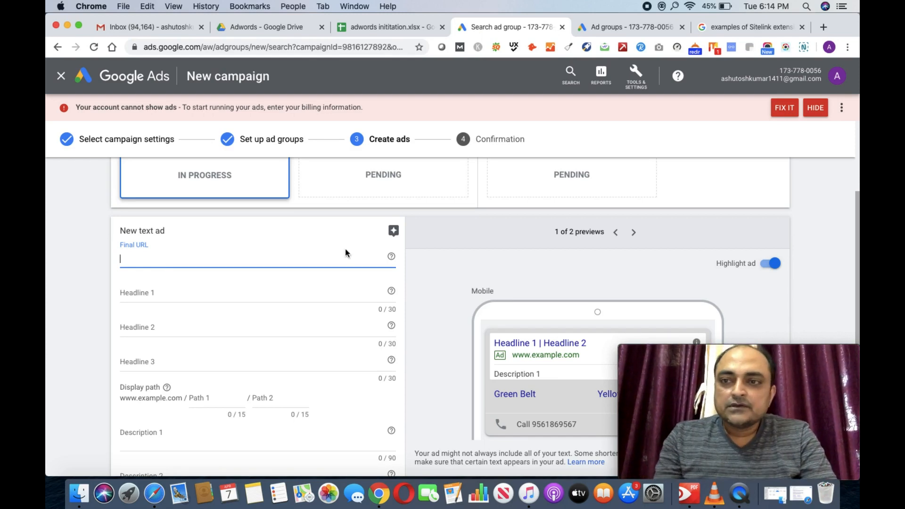
left_click(809, 109)
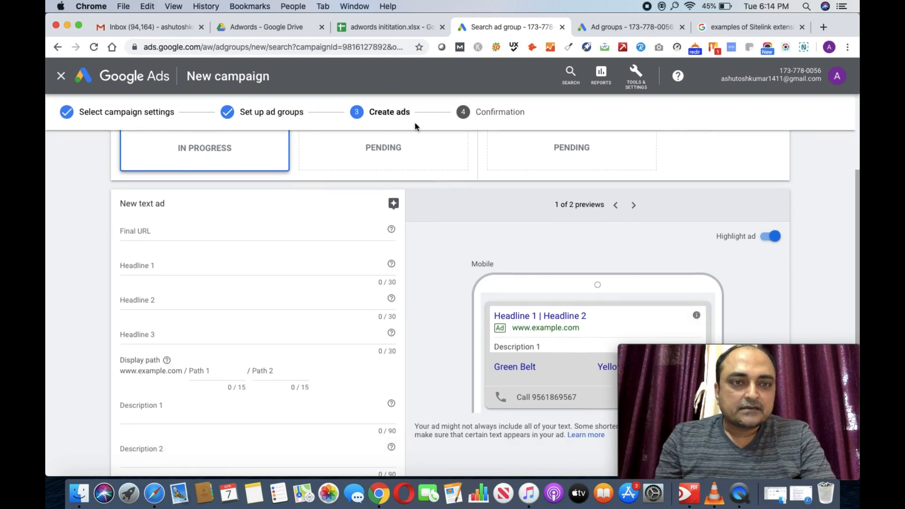
left_click(166, 232)
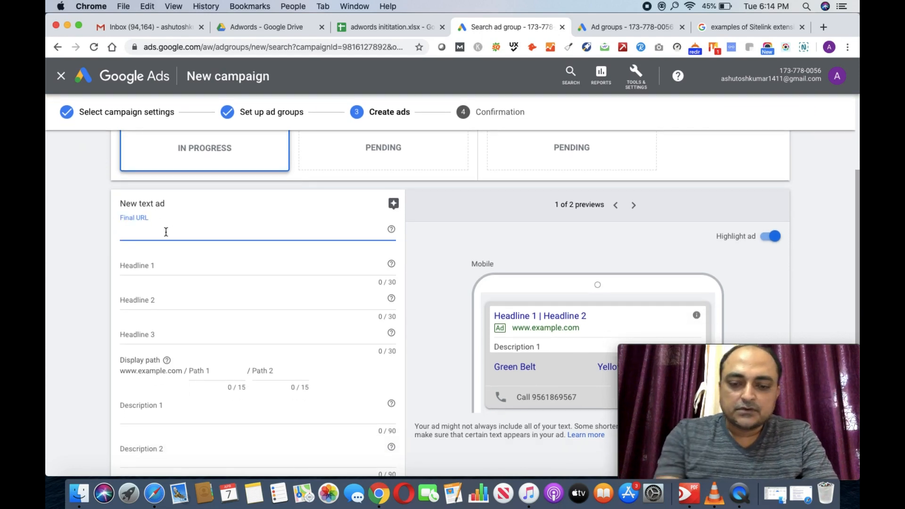
type("http")
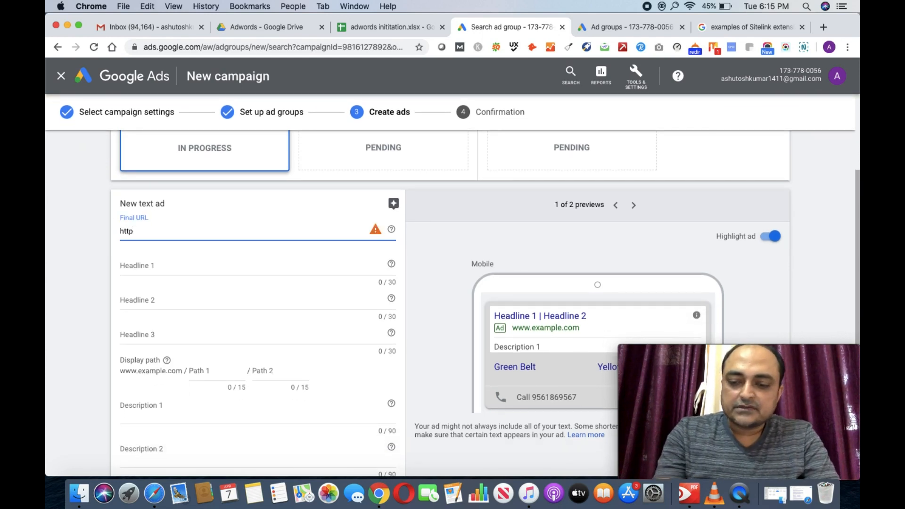
type("://")
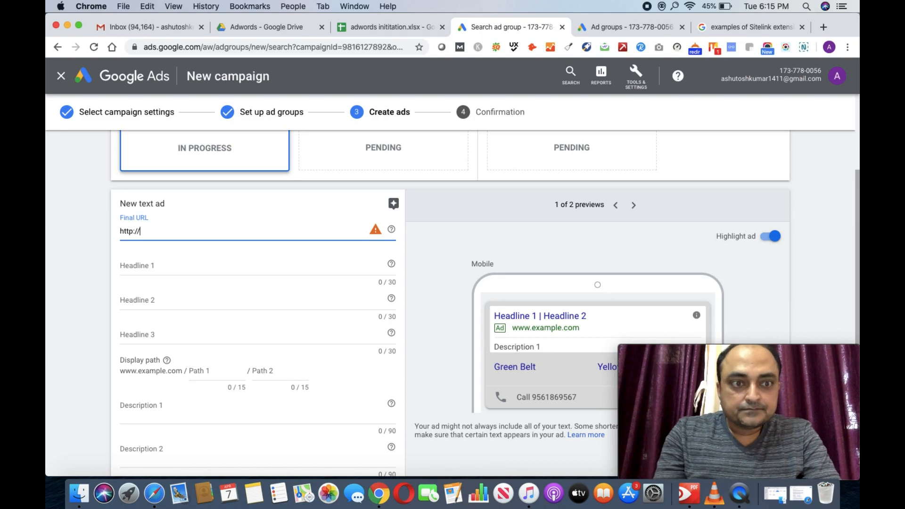
type("www")
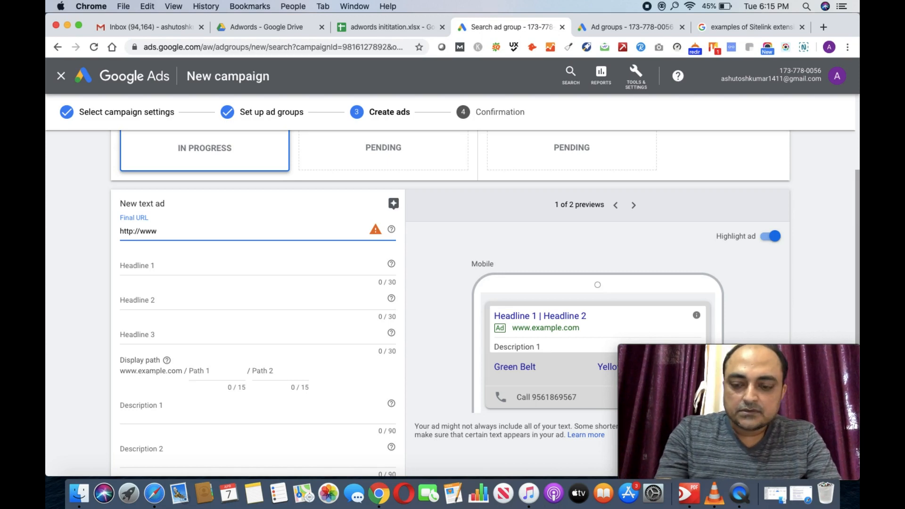
type(".")
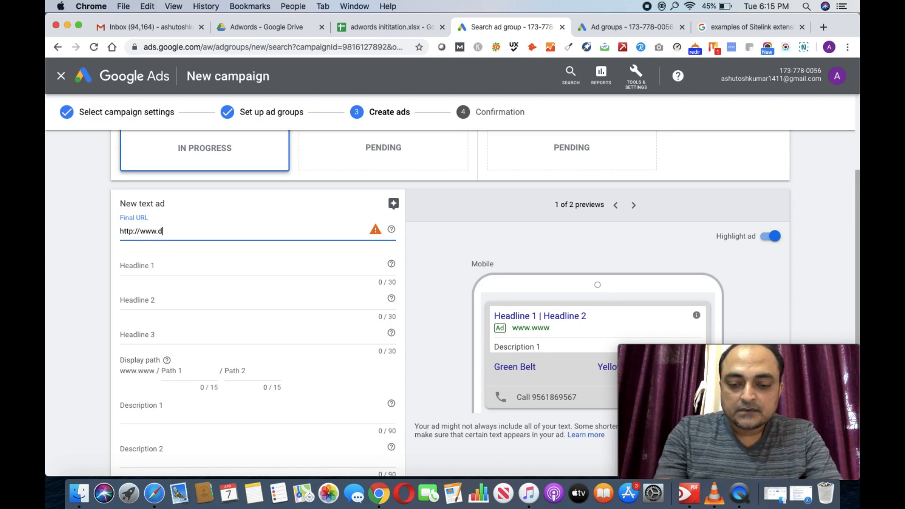
type("dmdendigi")
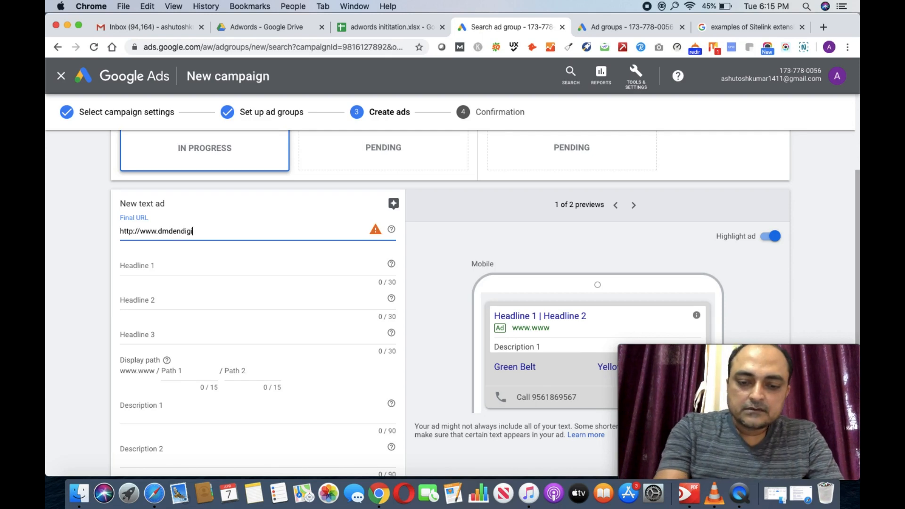
type("tal.com")
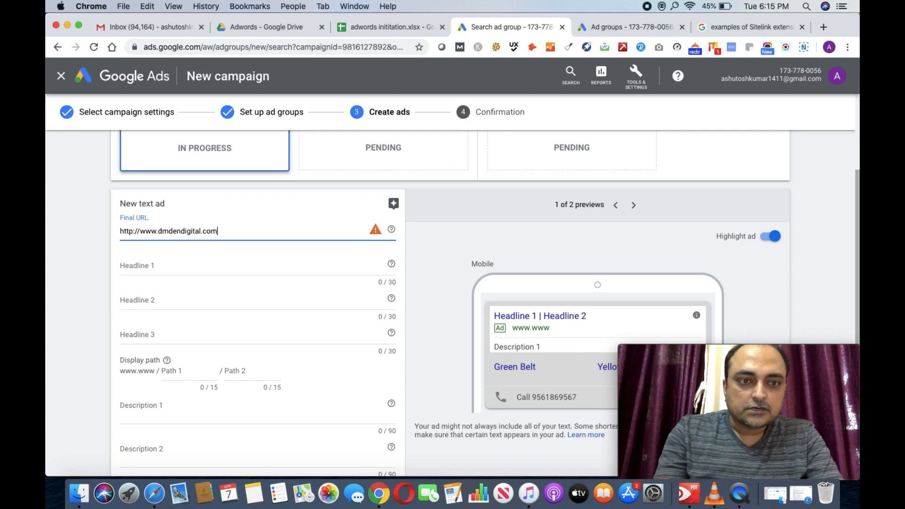
left_click(164, 269)
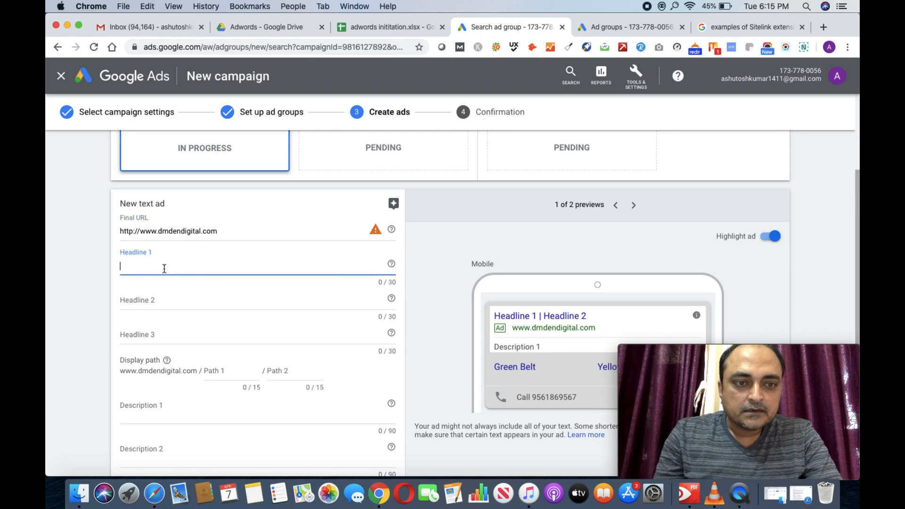
Step: Fill the headlines with 'Six Sigma Course', 'Six Sigma Training' and 'From DM Den Digital'
type("Sl")
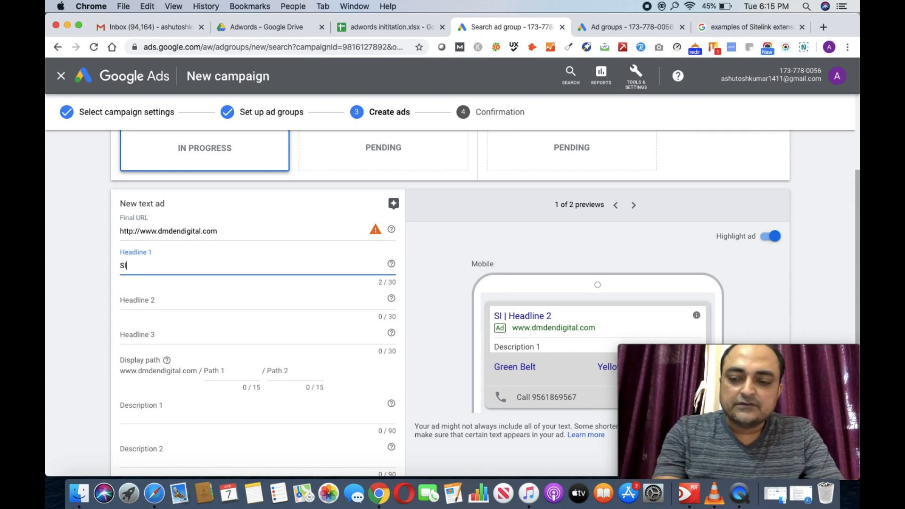
key("BackSpace")
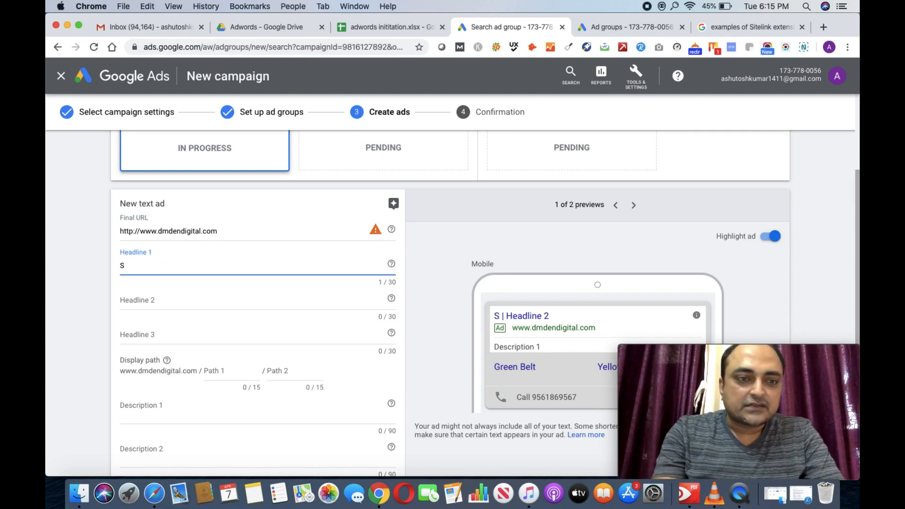
type("ix")
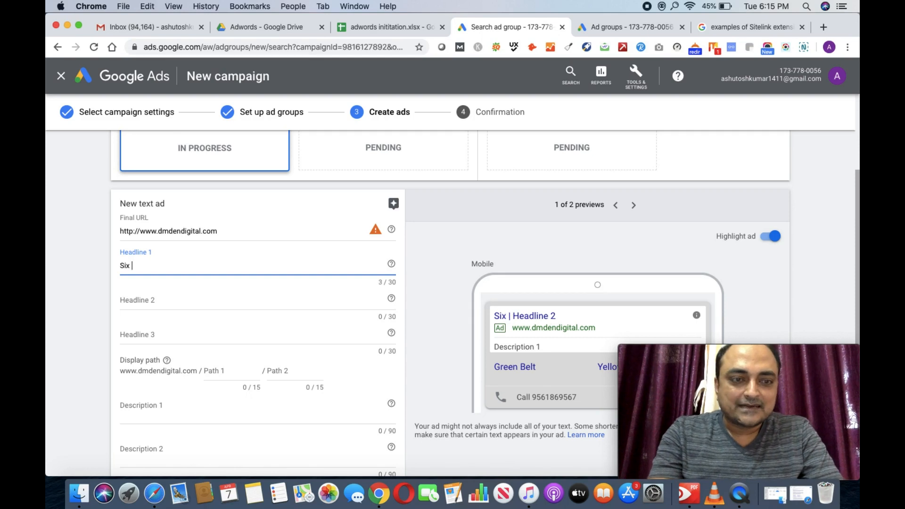
type(" Sigma")
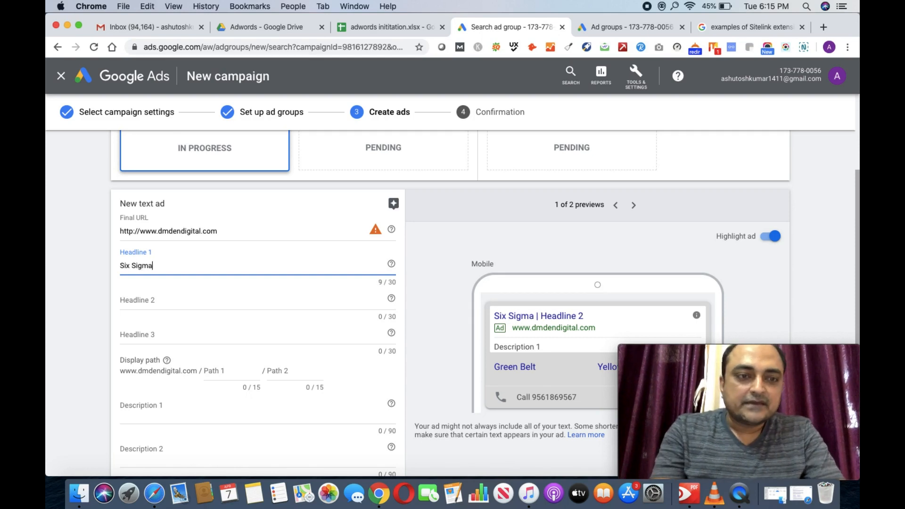
type(" Course")
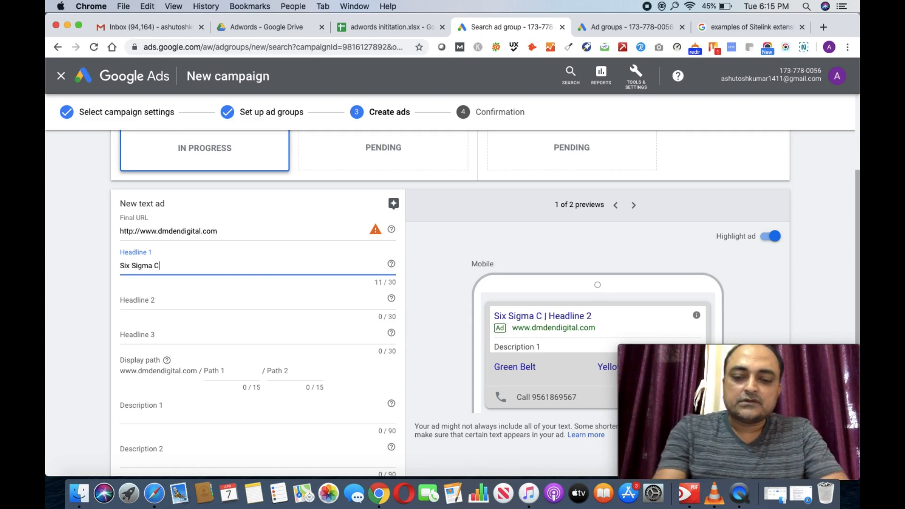
left_click(155, 298)
type("Si")
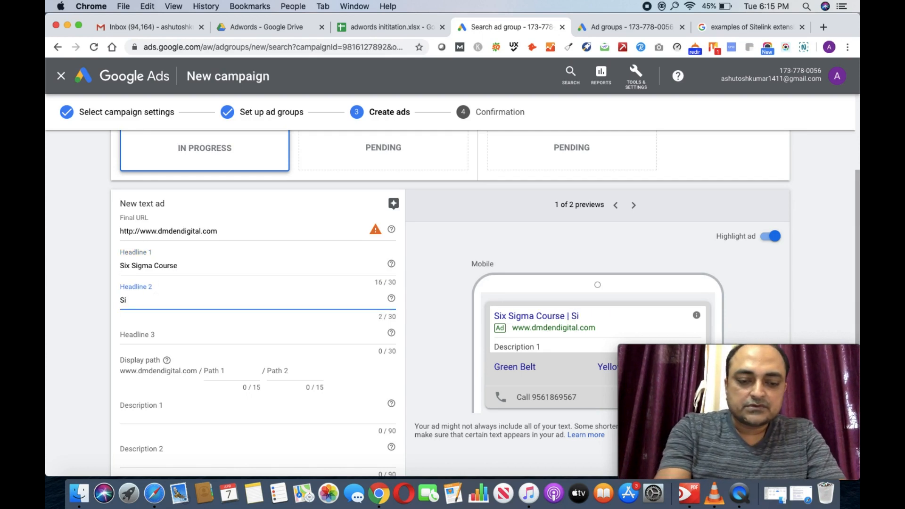
type("x Sigma ")
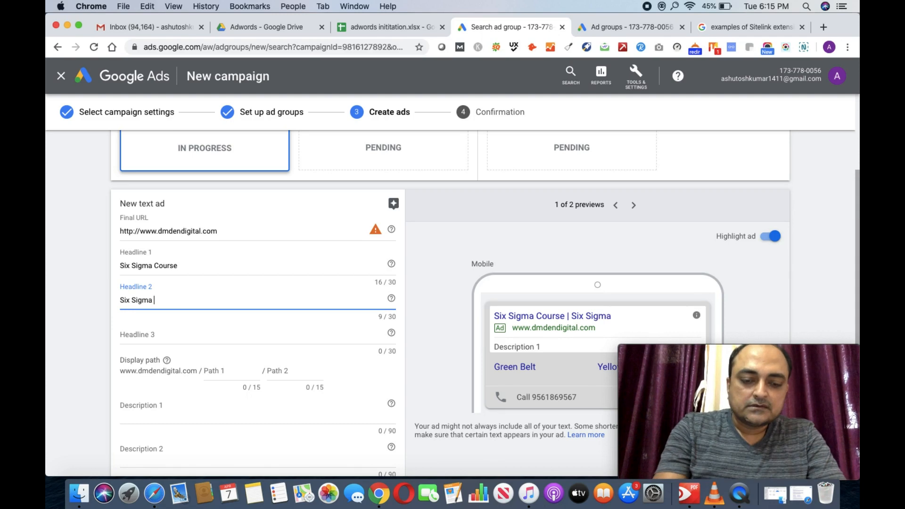
type("Training")
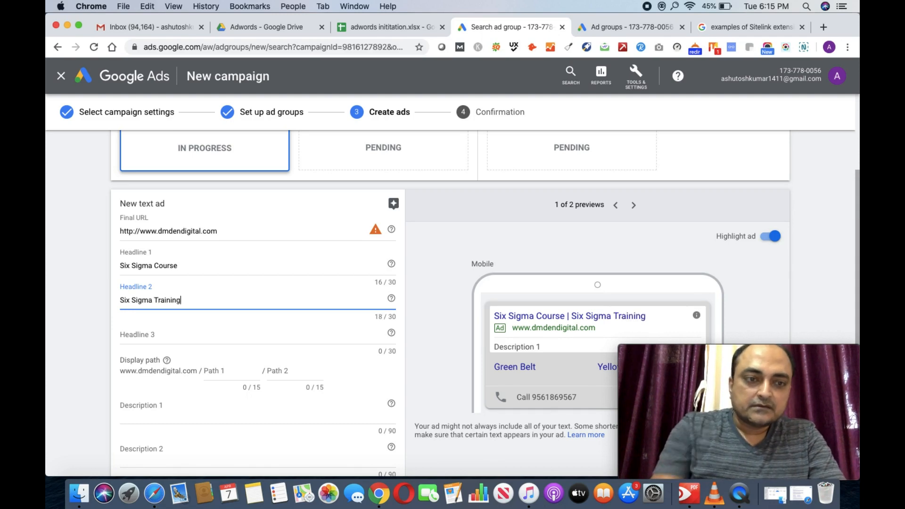
left_click(149, 338)
type("Fr")
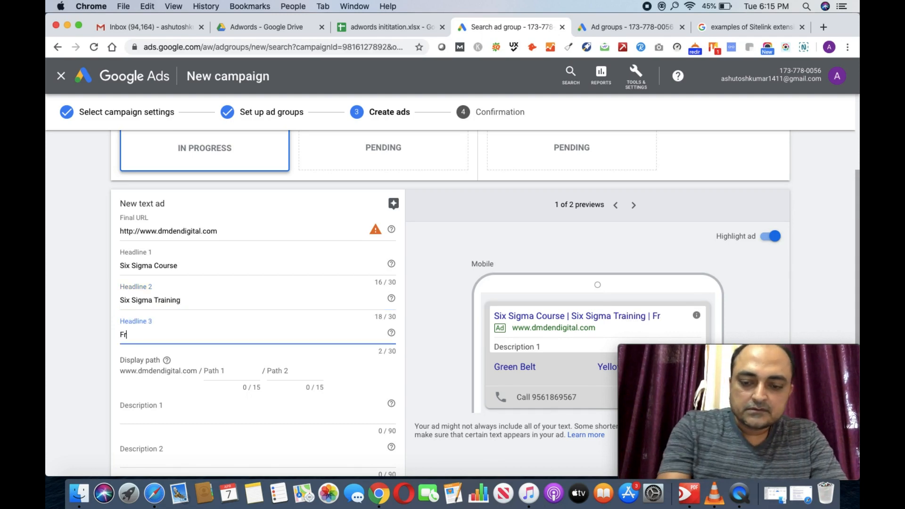
type("om DM D")
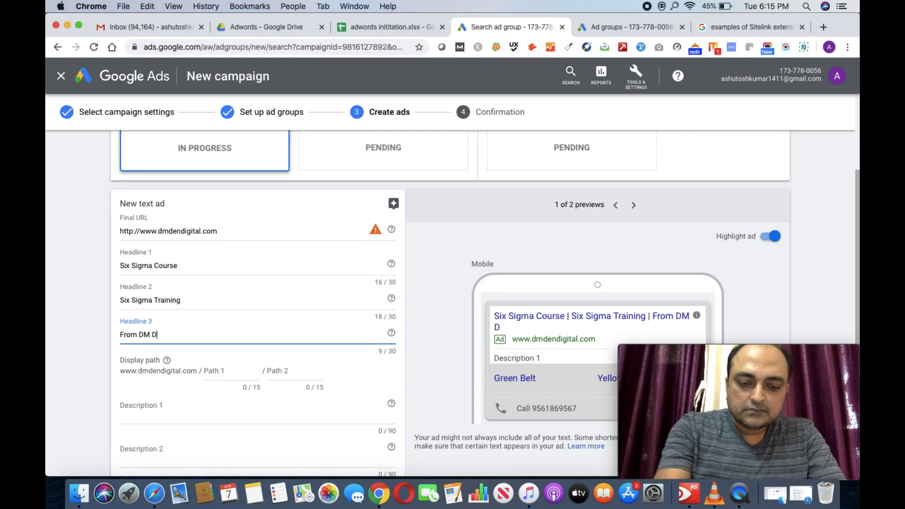
type("en Digita")
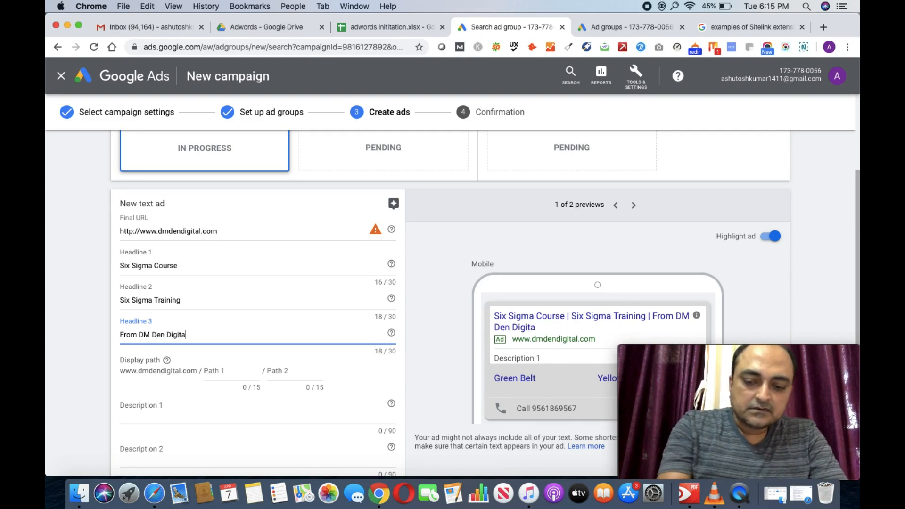
type("l")
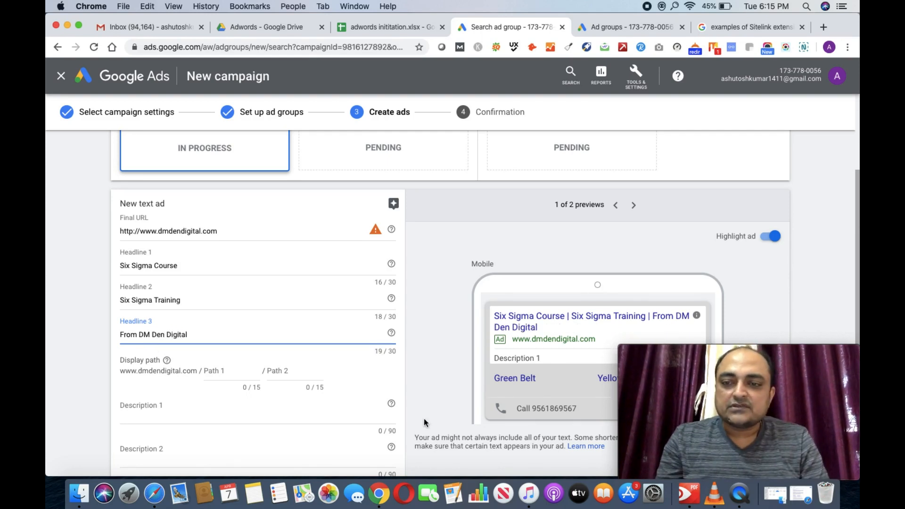
mouse_move(773, 357)
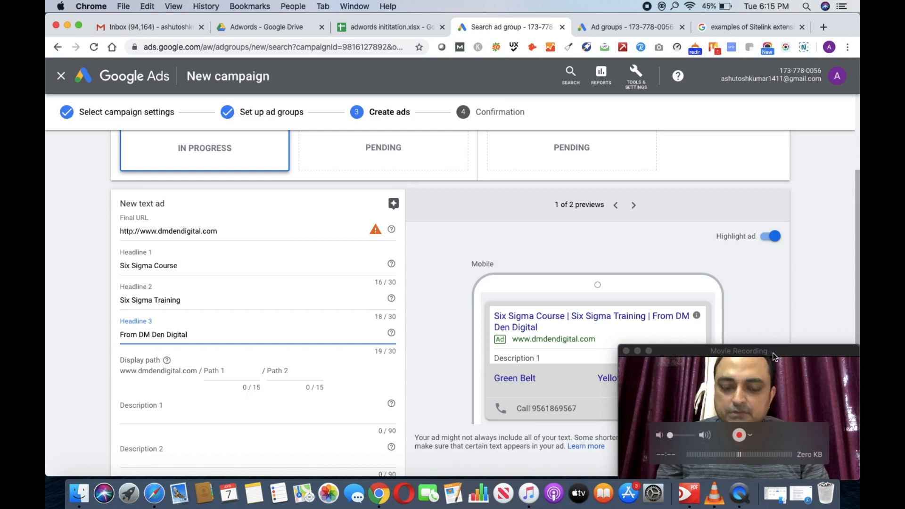
left_click_drag(773, 357, 766, 23)
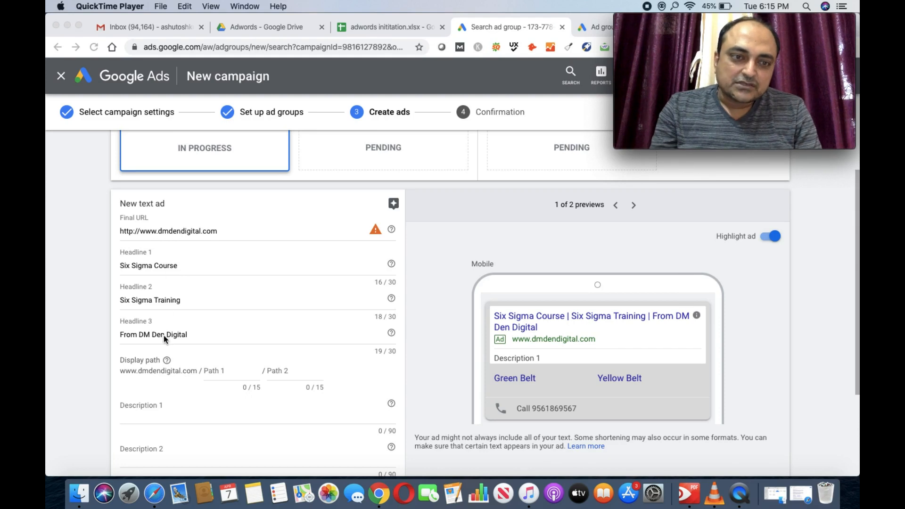
Step: Revise the headlines to 'Avail Six Sigma Course in Pune' and 'Best Six Sigma Training', within 30 characters
left_click(122, 268)
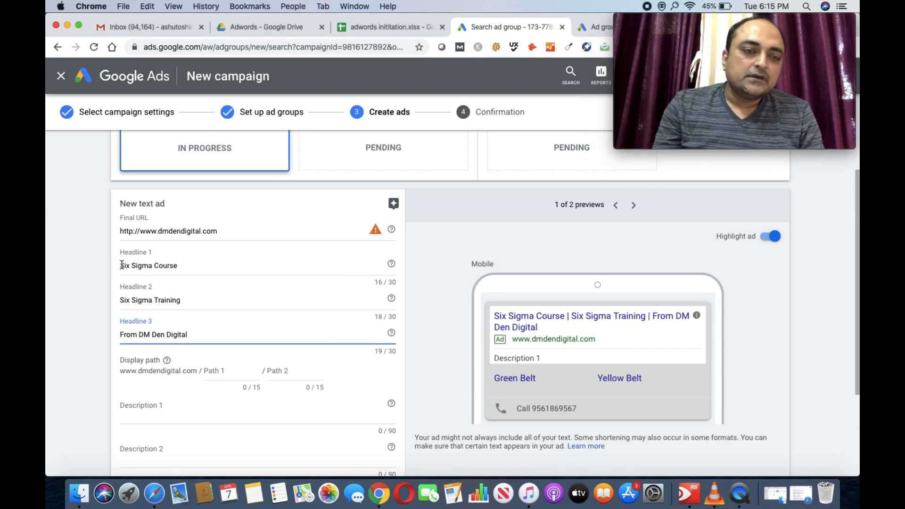
left_click(121, 266)
type("Avail ")
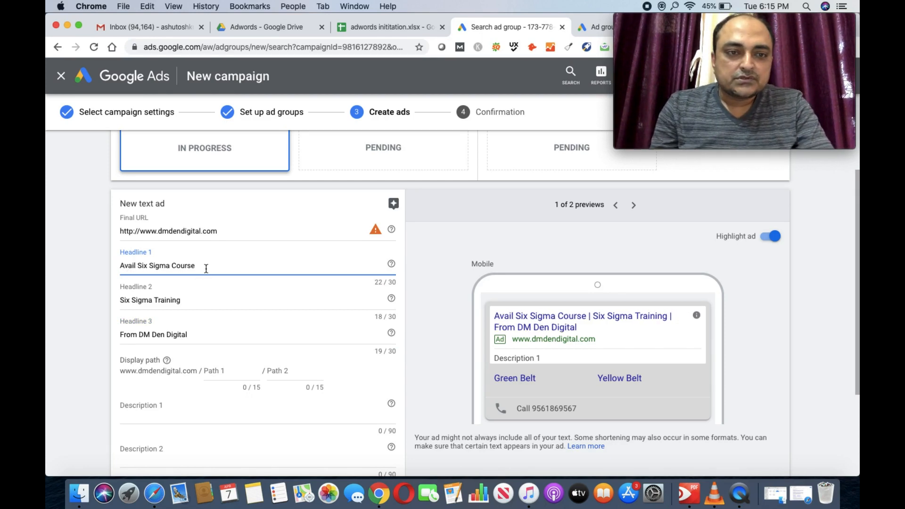
type(" in Pune")
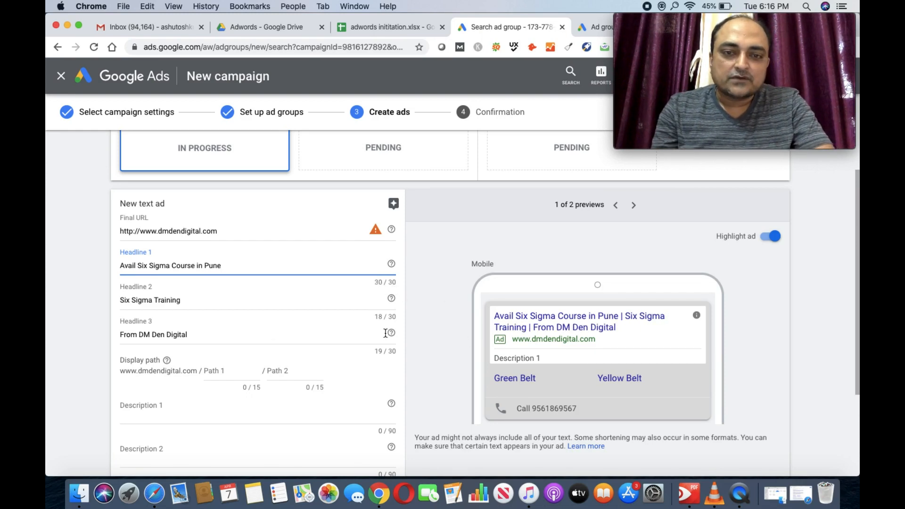
left_click(121, 298)
type("Best")
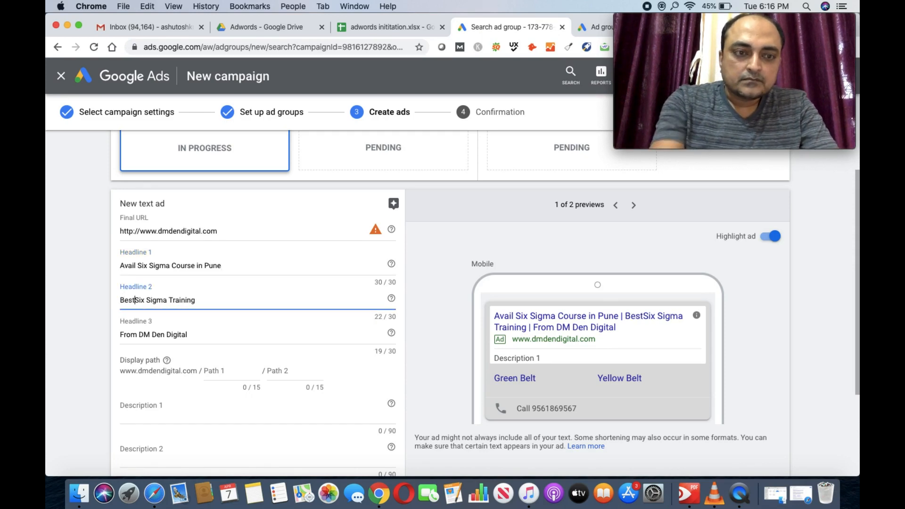
left_click(211, 303)
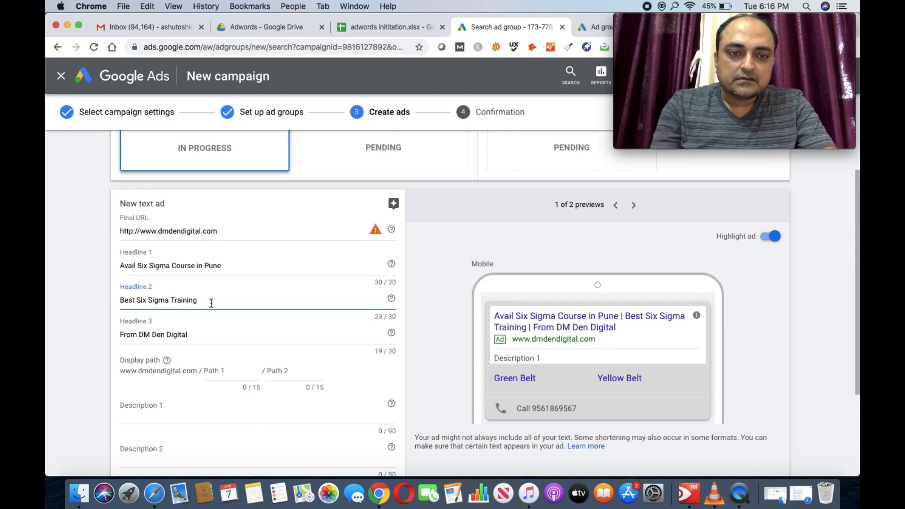
type("in")
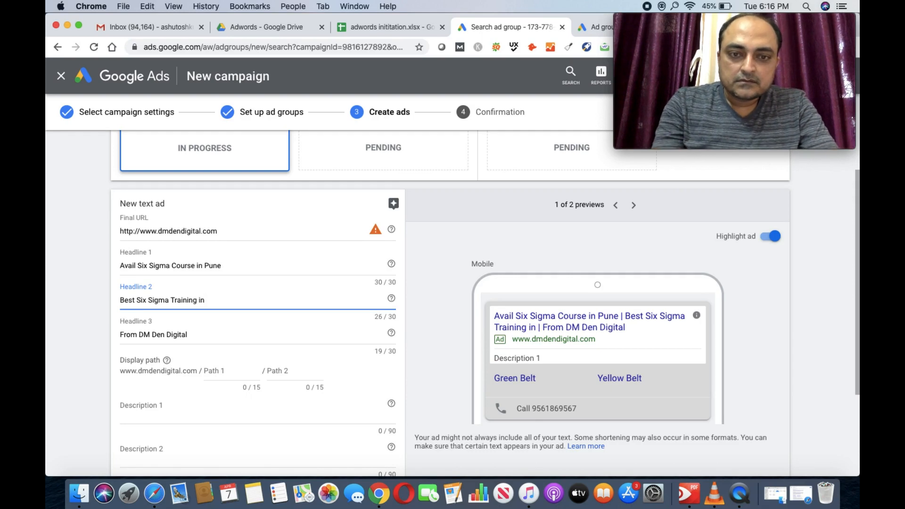
type(" Pune")
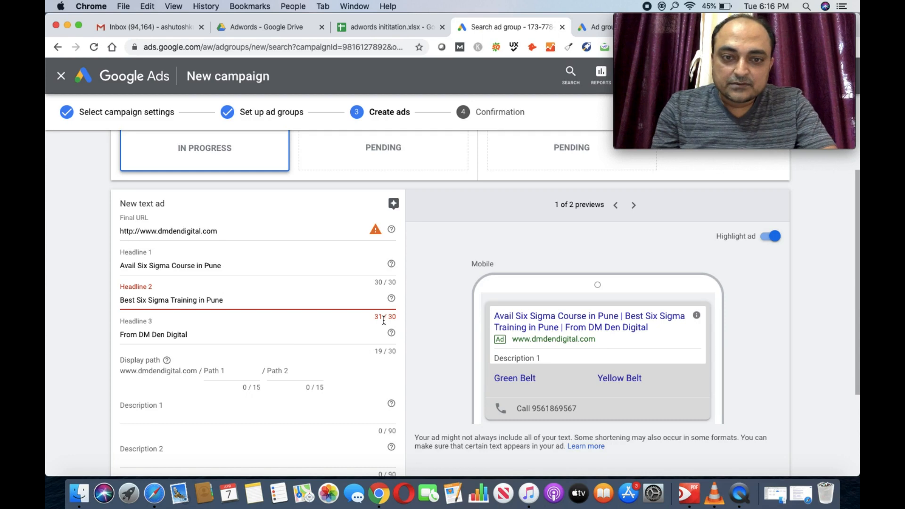
key("BackSpace")
key("BackSpace")
key("BackSpace")
key("BackSpace")
key("BackSpace")
key("BackSpace")
key("BackSpace")
key("BackSpace")
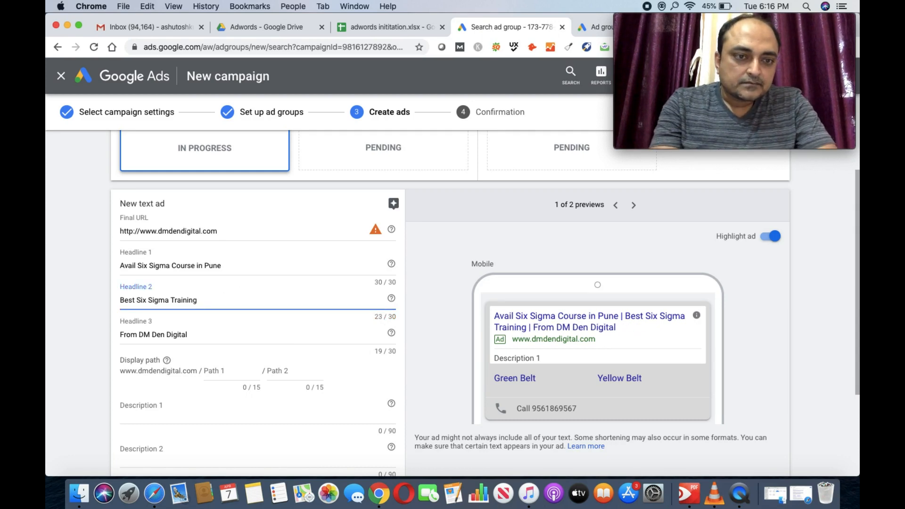
Step: Set Path 1 to 'Six Sigma' and Path 2 to 'Course', previewing dmdendigital.com/Six_Sigma/Course
left_click(197, 336)
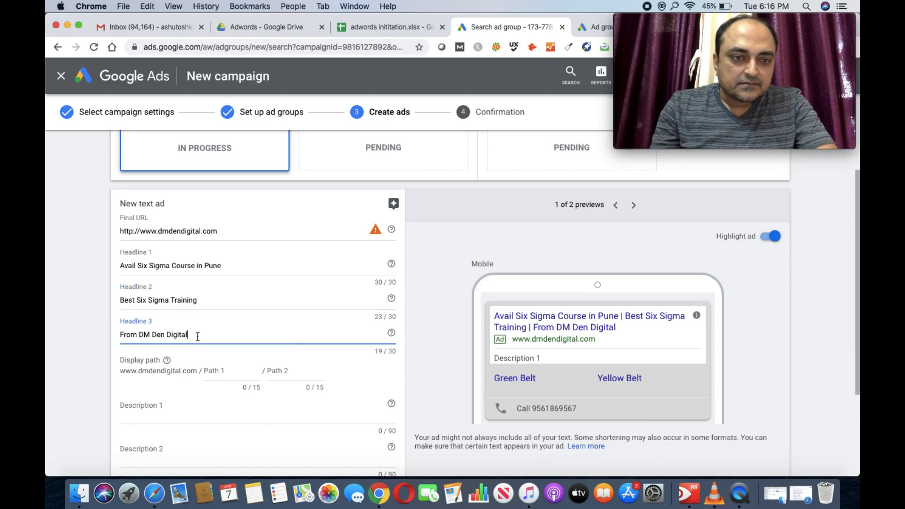
left_click(239, 375)
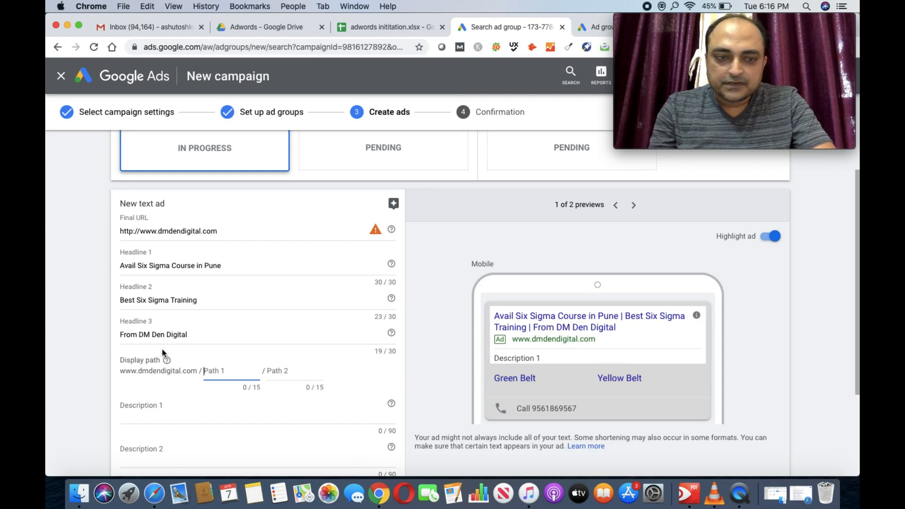
type("Six")
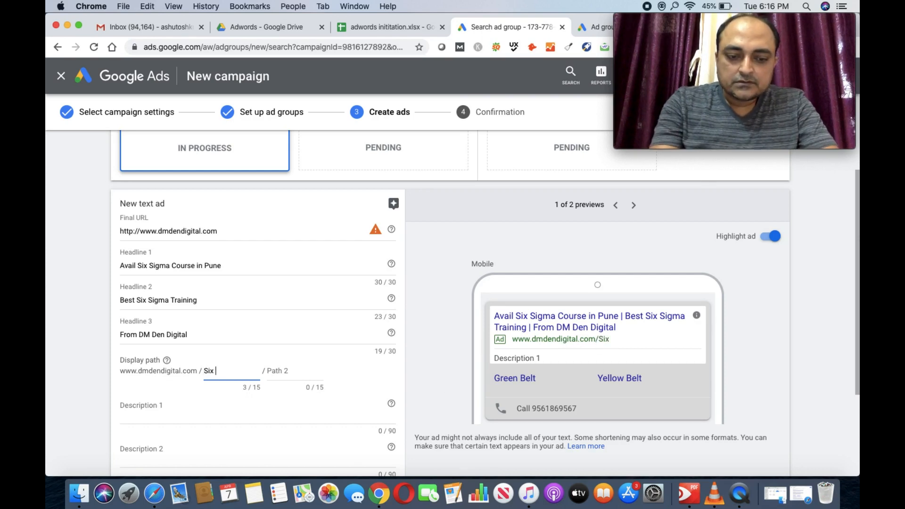
type(" Sigma")
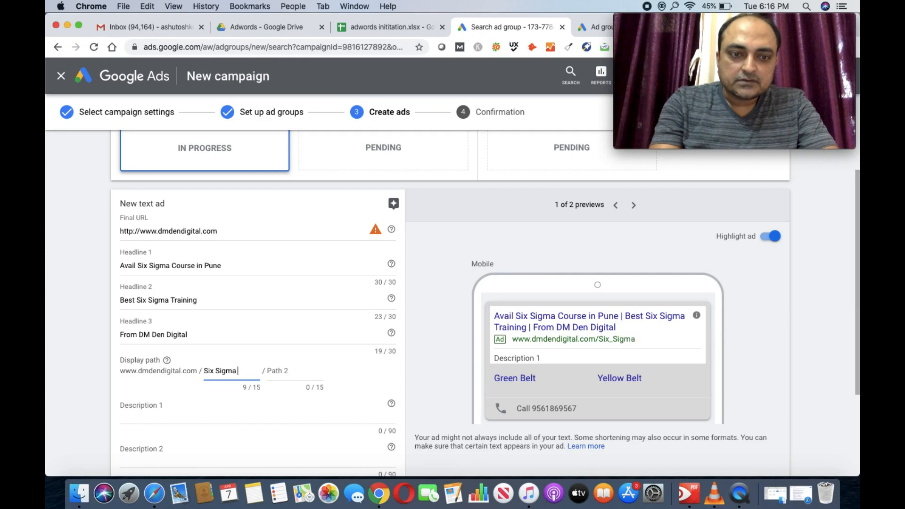
type(" Course")
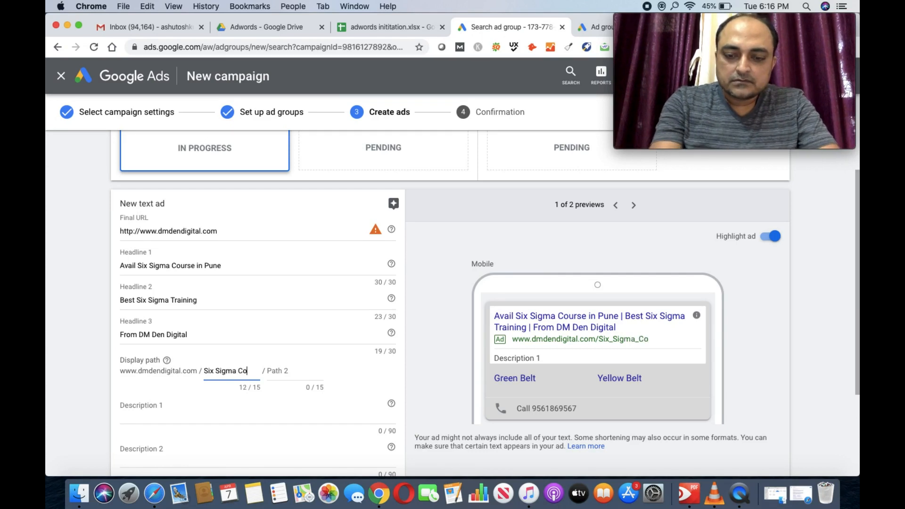
key("BackSpace")
key("BackSpace")
key("BackSpace")
key("BackSpace")
key("BackSpace")
key("BackSpace")
key("BackSpace")
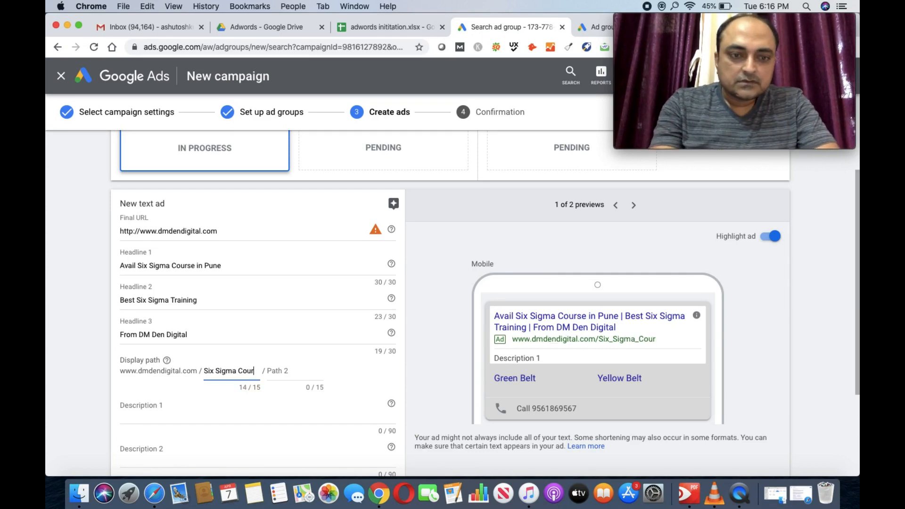
left_click(279, 378)
type("Course")
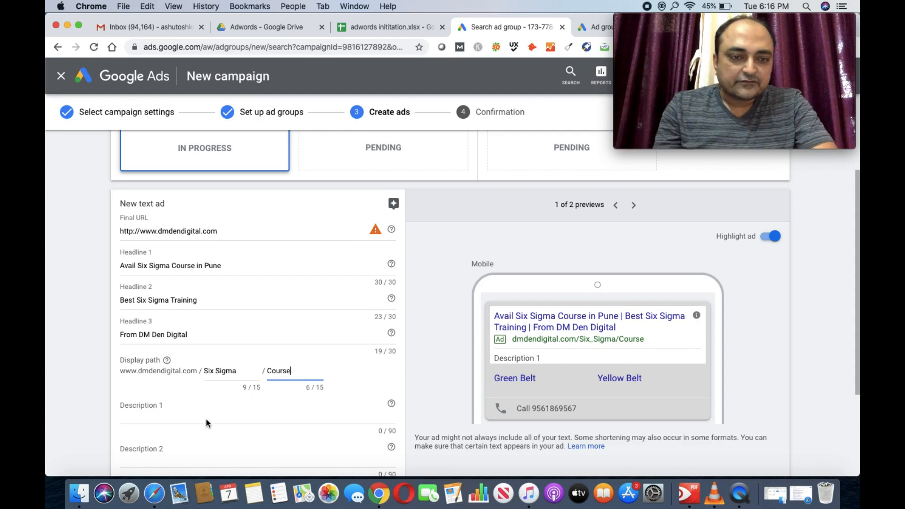
scroll(212, 404, "down", 1)
Step: Write Description 1: 'Best Course in The market, Enhance Technical Skills, On Job Training'
left_click(186, 367)
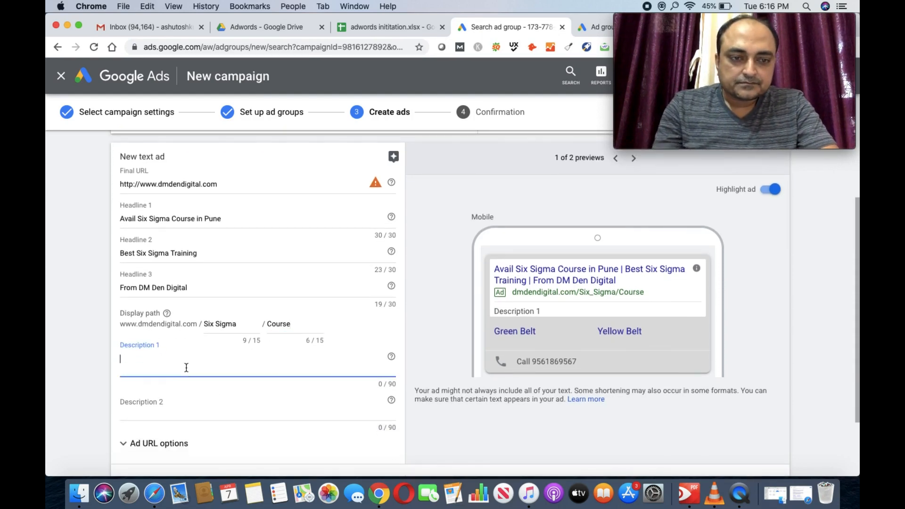
type("Best")
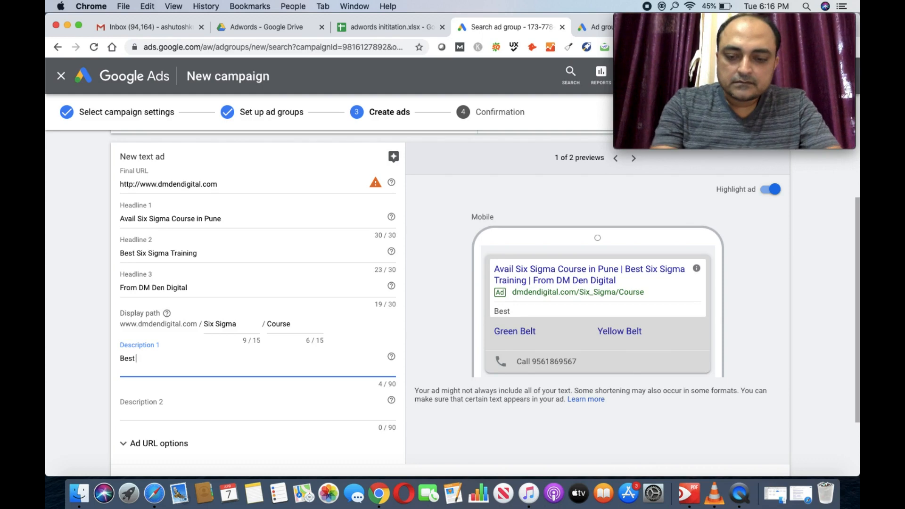
type(" COurse in T")
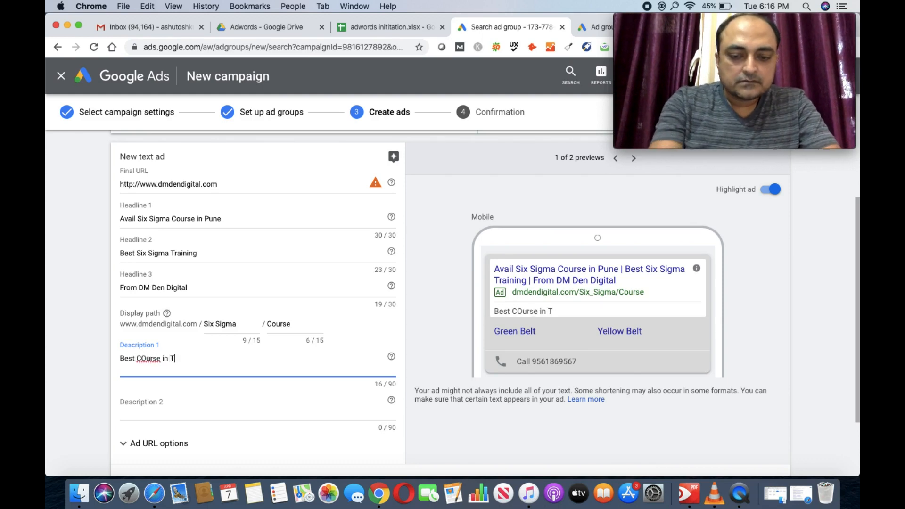
type("he market")
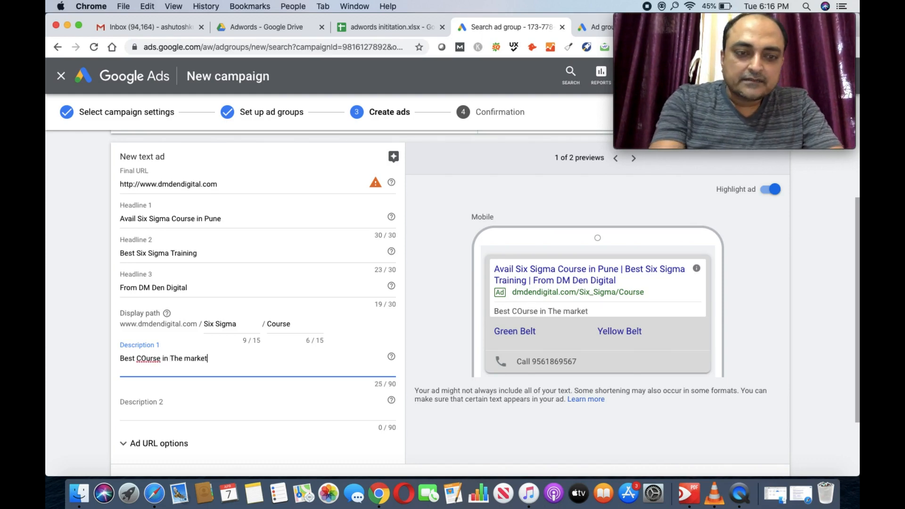
left_click(146, 358)
key("BackSpace")
type("o")
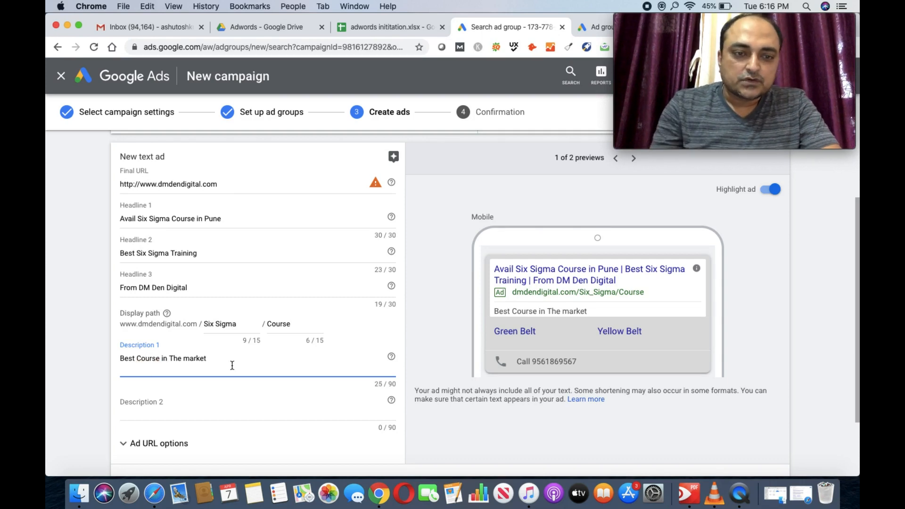
left_click(221, 361)
type(",")
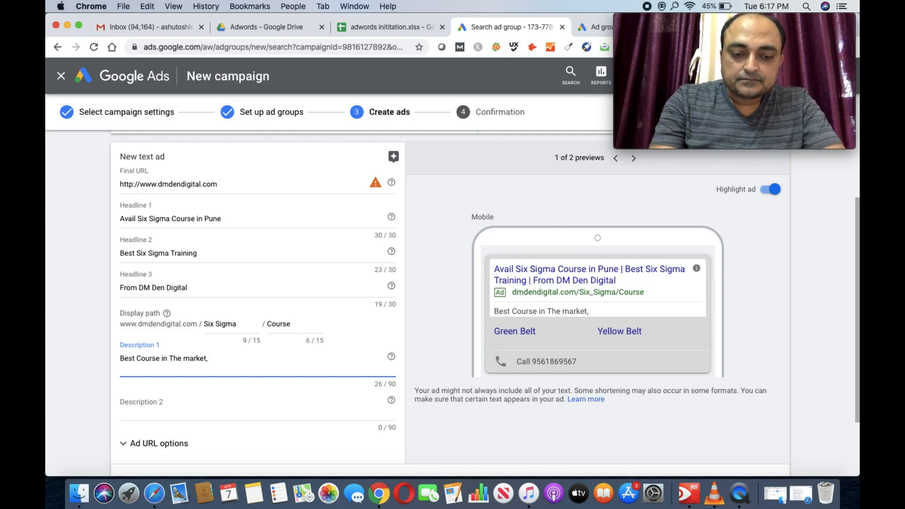
type(" Enhance")
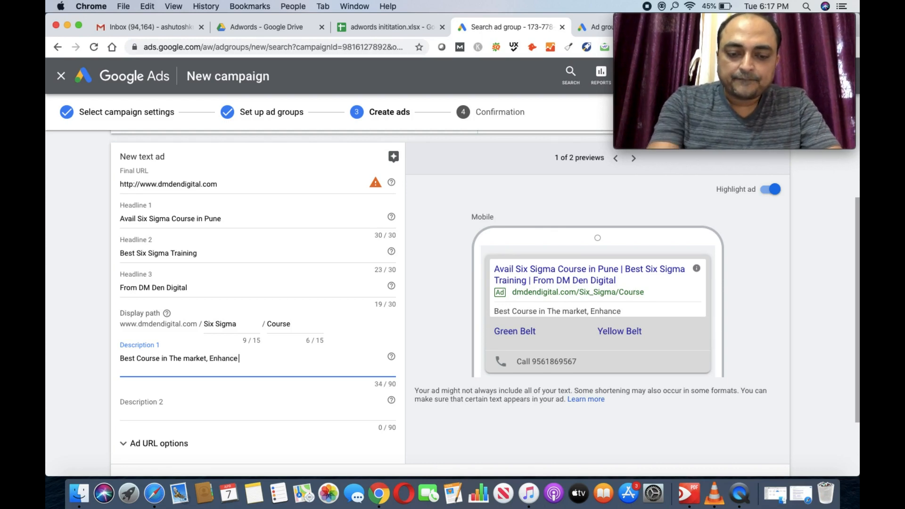
type(" Technical")
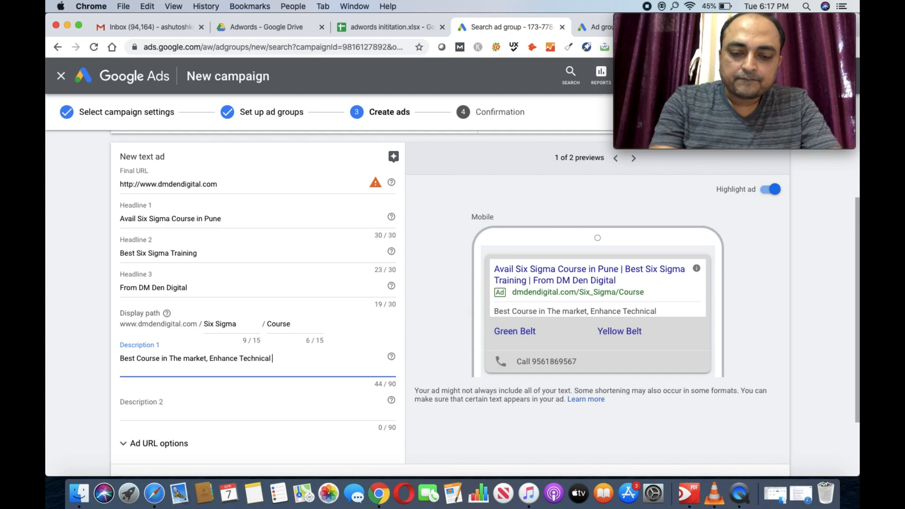
type(" Skills,")
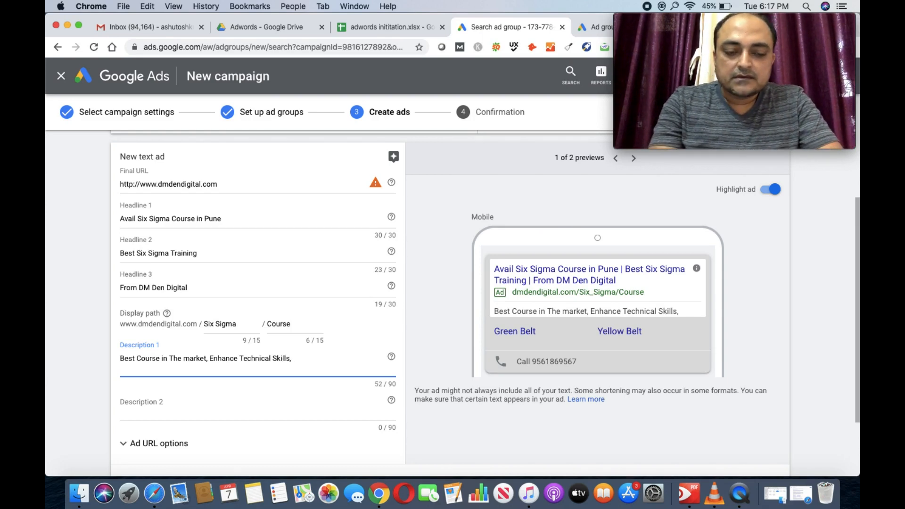
type(" On Job")
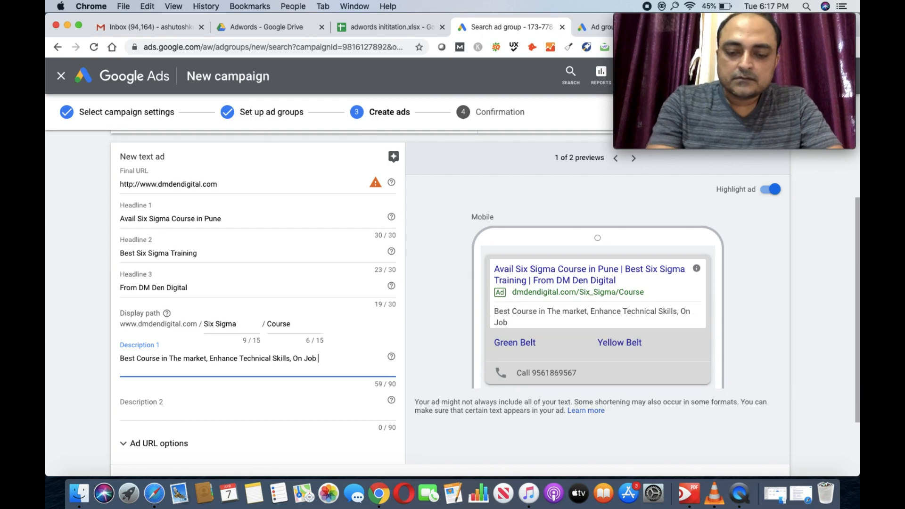
type(" Tra")
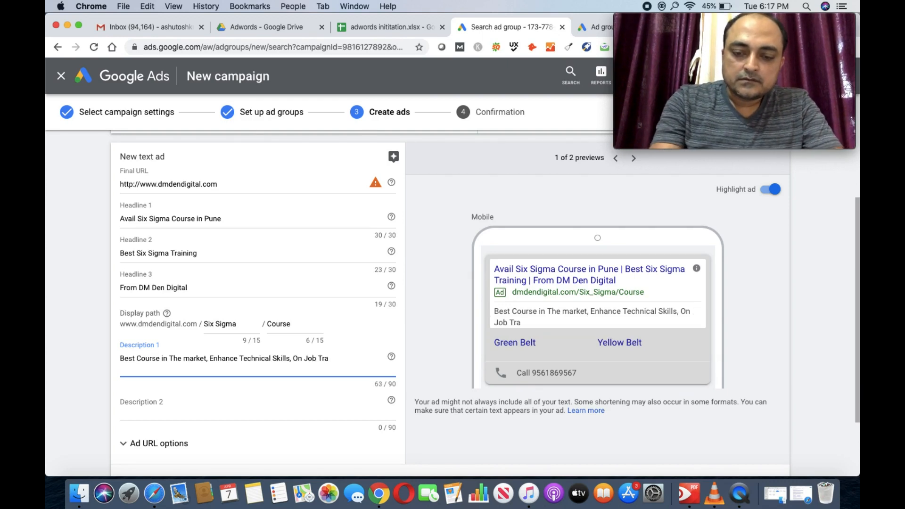
type("ining")
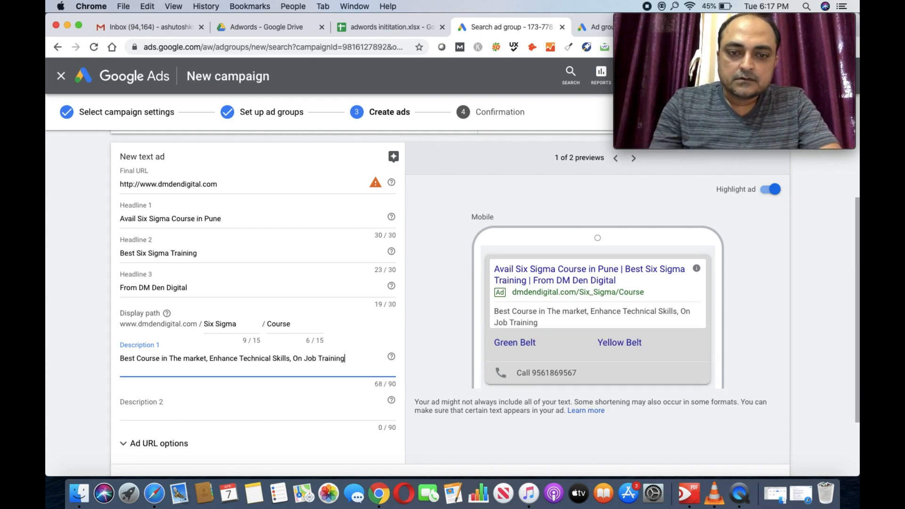
Step: Write Description 2: 'Learn on State of Art Tools'
left_click(171, 410)
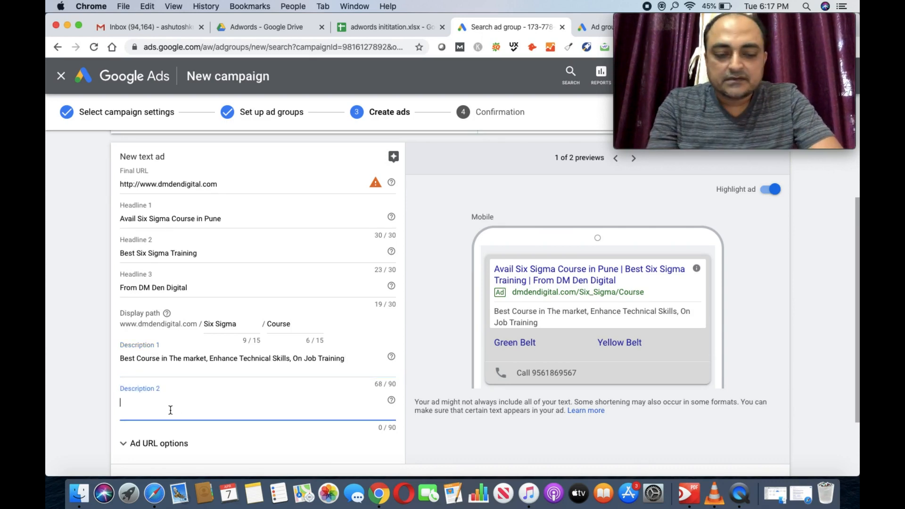
type("Le")
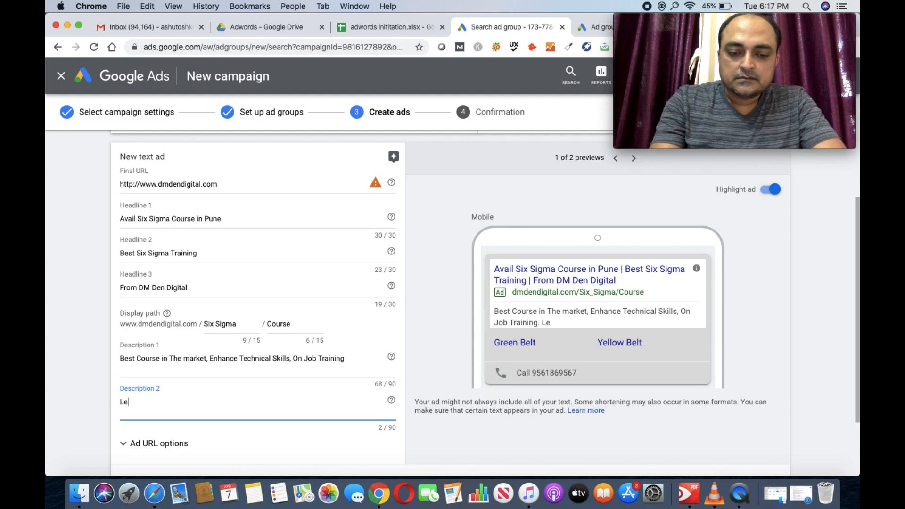
type("arn on")
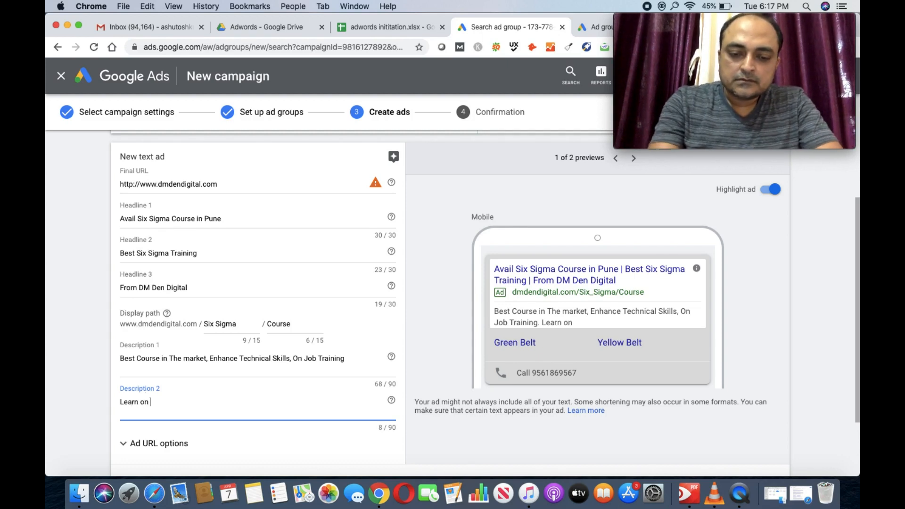
type(" State of Art Tools")
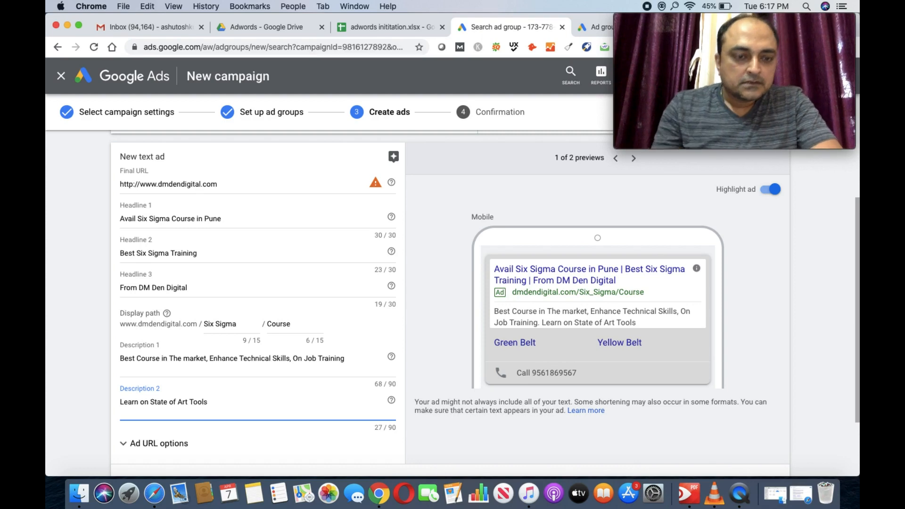
scroll(246, 415, "down", 4)
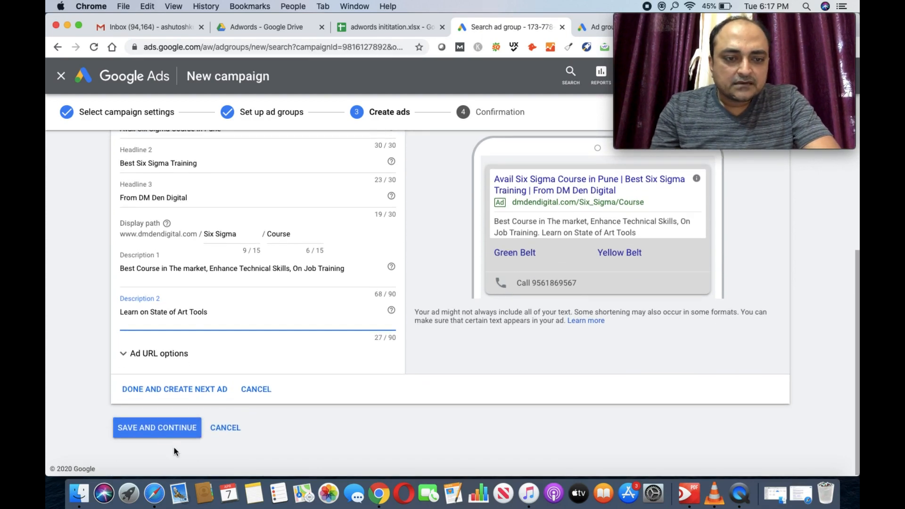
Step: Save the ad and continue to the Six Sigma-India-Search campaign's ad groups page
left_click(180, 429)
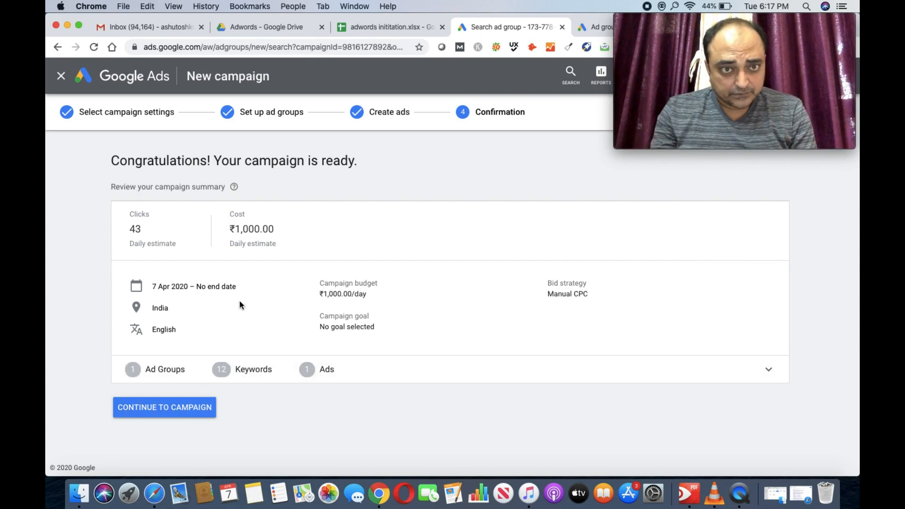
left_click(177, 412)
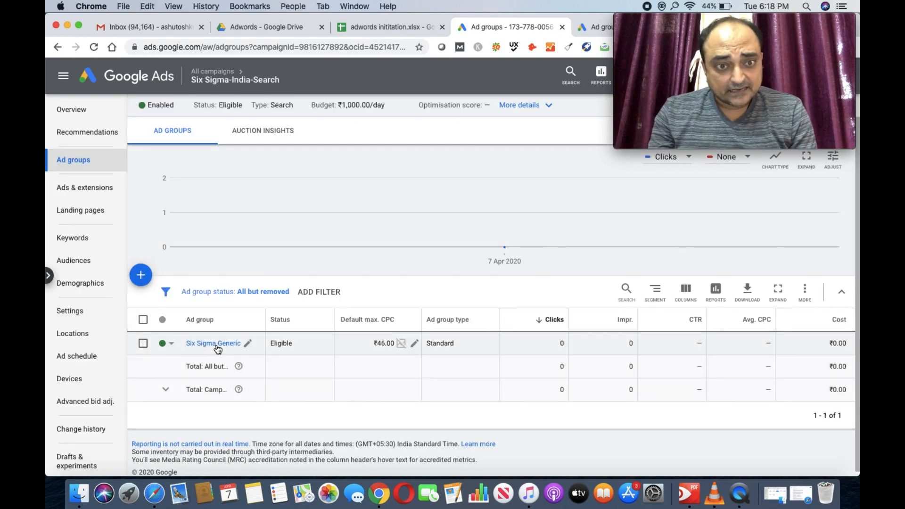
Step: Open the Six Sigma Generic ad group, review its ₹46.00 keywords, and go to its ads
left_click(218, 349)
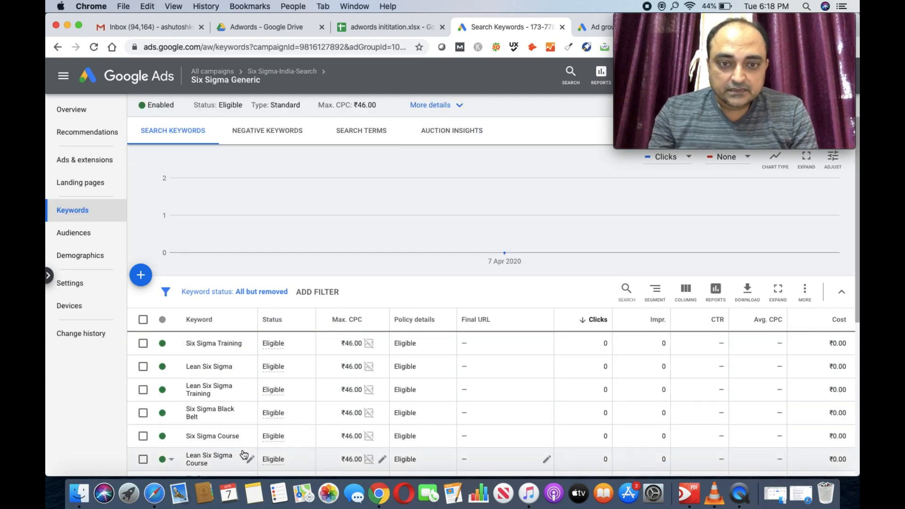
scroll(244, 454, "down", 5)
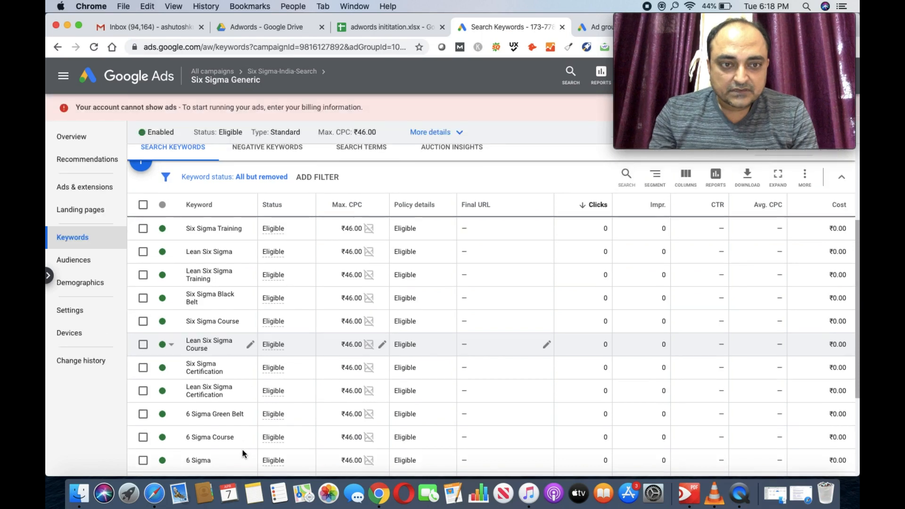
scroll(244, 454, "down", 3)
scroll(243, 454, "up", 10)
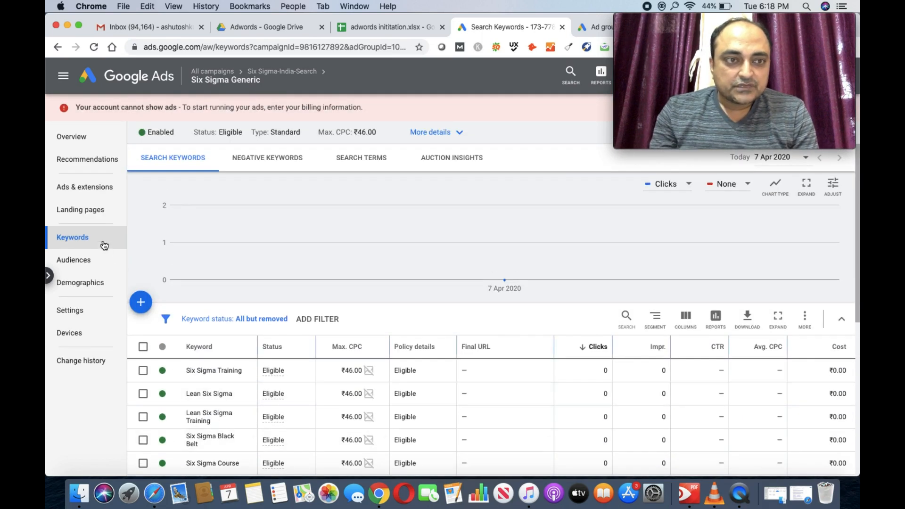
left_click(98, 190)
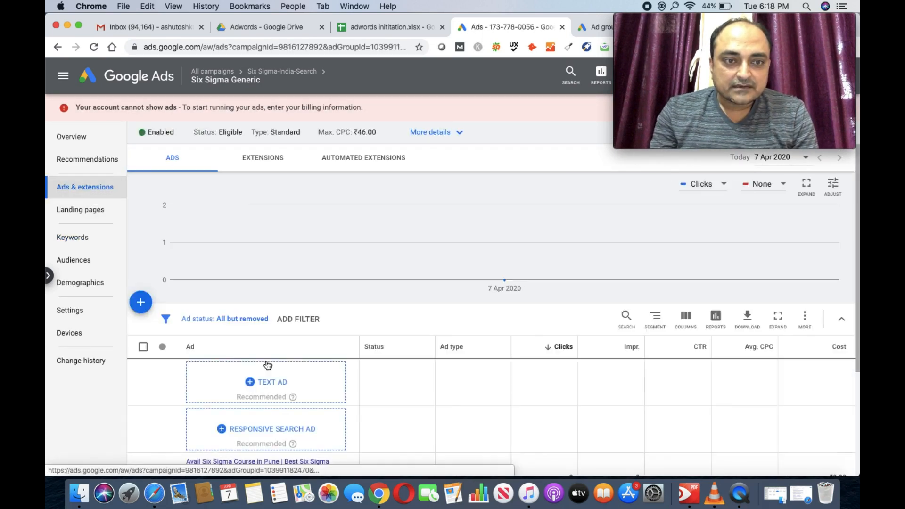
Step: Scroll to the ads table showing the 'Avail Six Sigma Course in Pune' expanded text ad under review
scroll(293, 388, "down", 3)
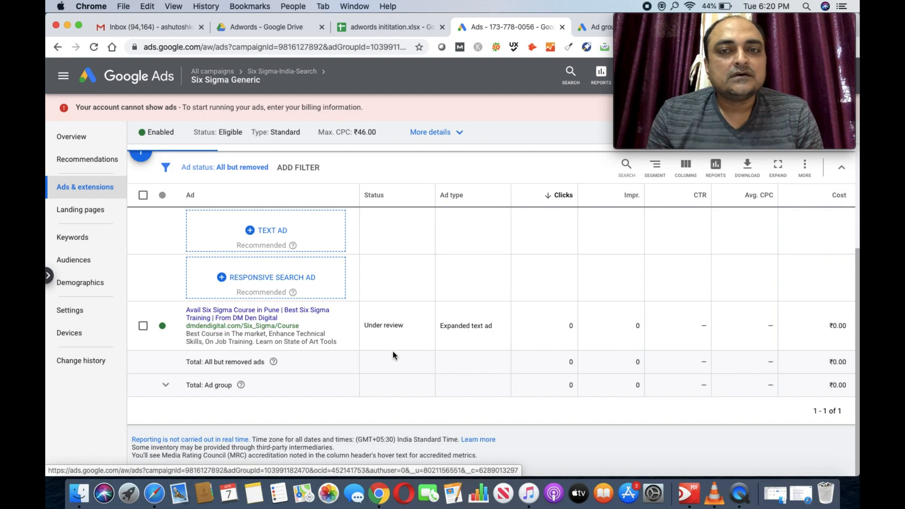
mouse_move(734, 34)
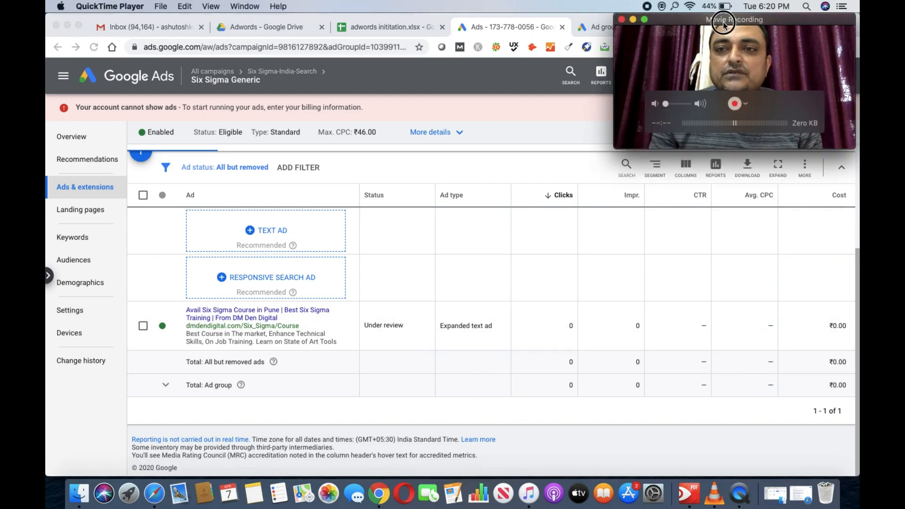
left_click_drag(734, 34, 725, 363)
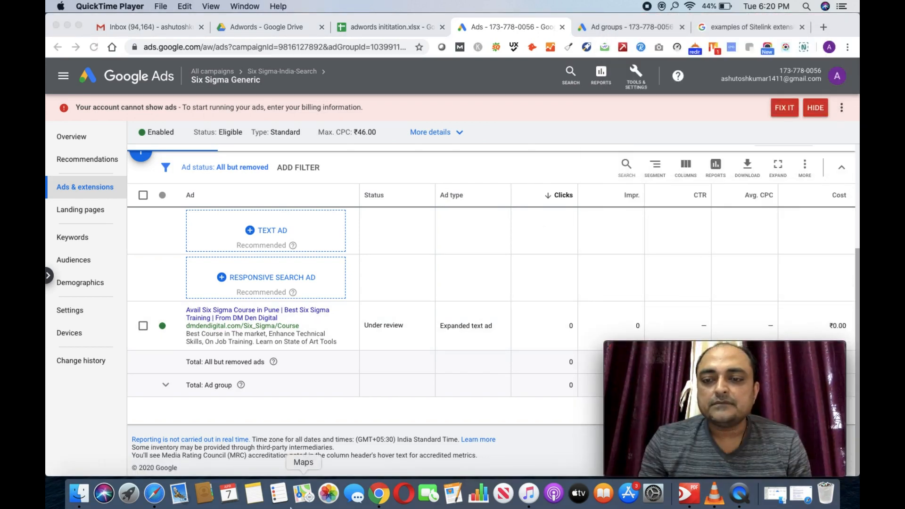